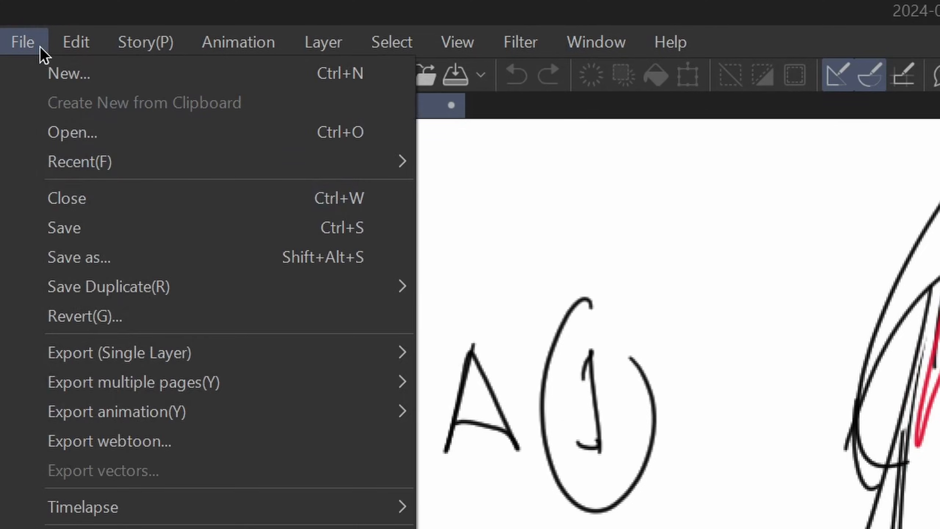
# Start a new animation project using the 1920 x 1080 (192dpi) with blank space preset
pyautogui.click(130, 75)
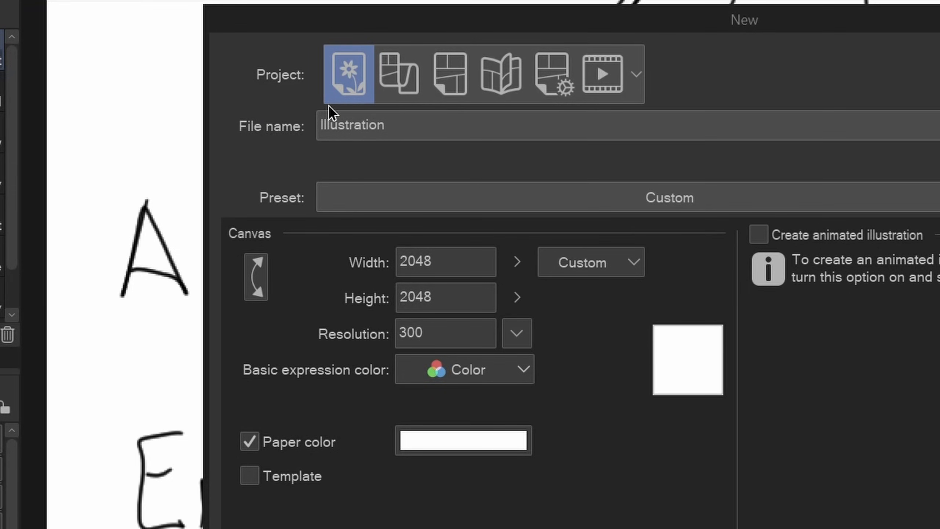
pyautogui.click(588, 91)
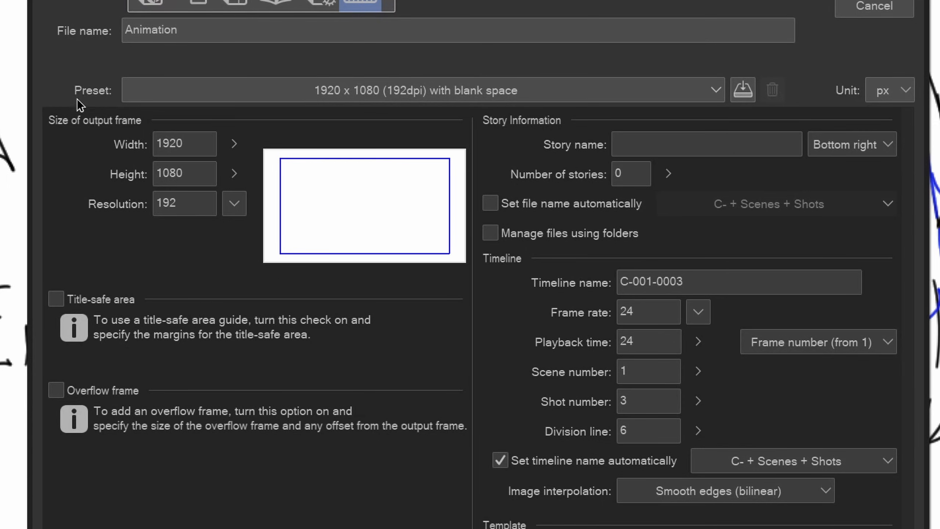
pyautogui.click(152, 91)
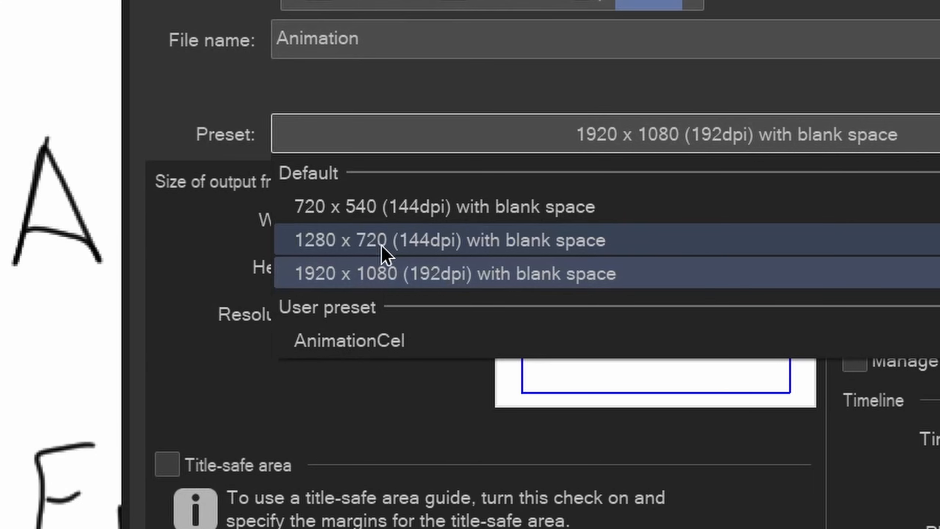
pyautogui.click(399, 279)
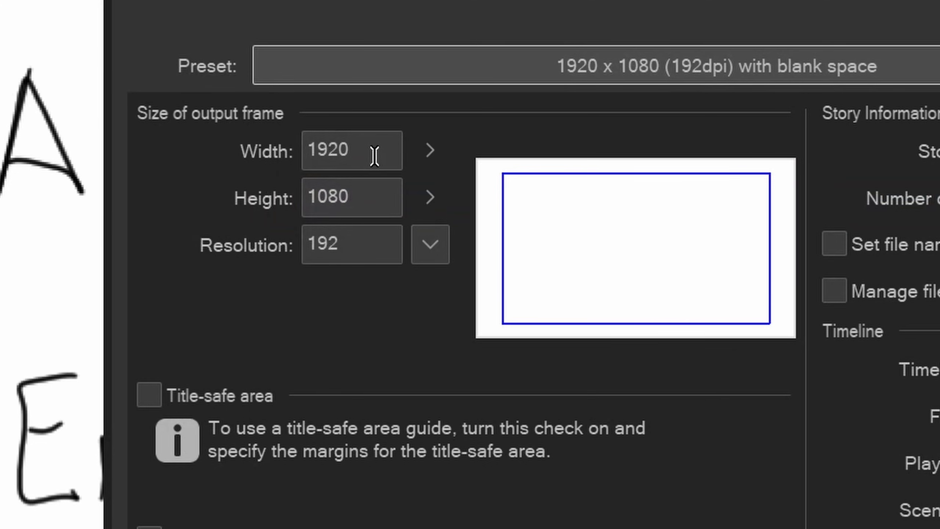
# Review the output frame's width, height and resolution along with the unit options, keeping px as the unit
pyautogui.press('Tab')
pyautogui.press('Tab')
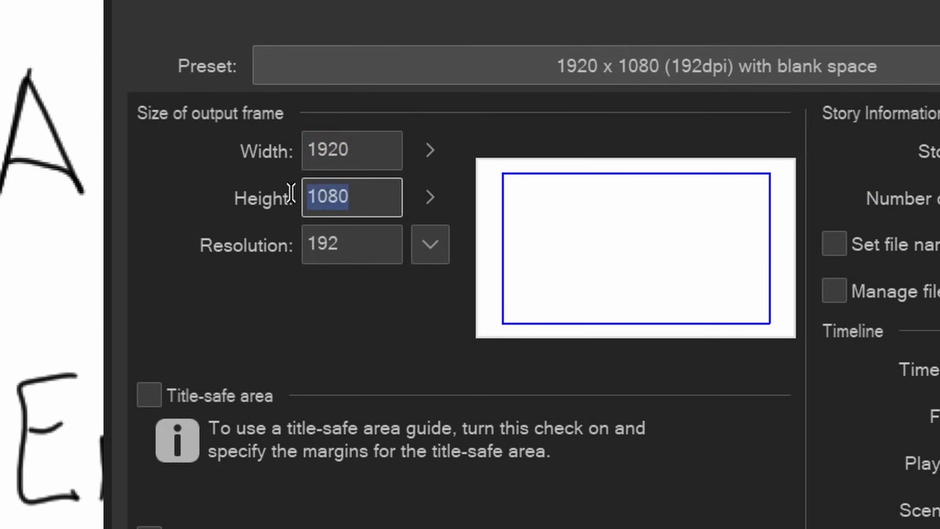
pyautogui.moveTo(382, 149); pyautogui.dragTo(236, 157)
pyautogui.click(384, 155)
pyautogui.moveTo(372, 246); pyautogui.dragTo(223, 261)
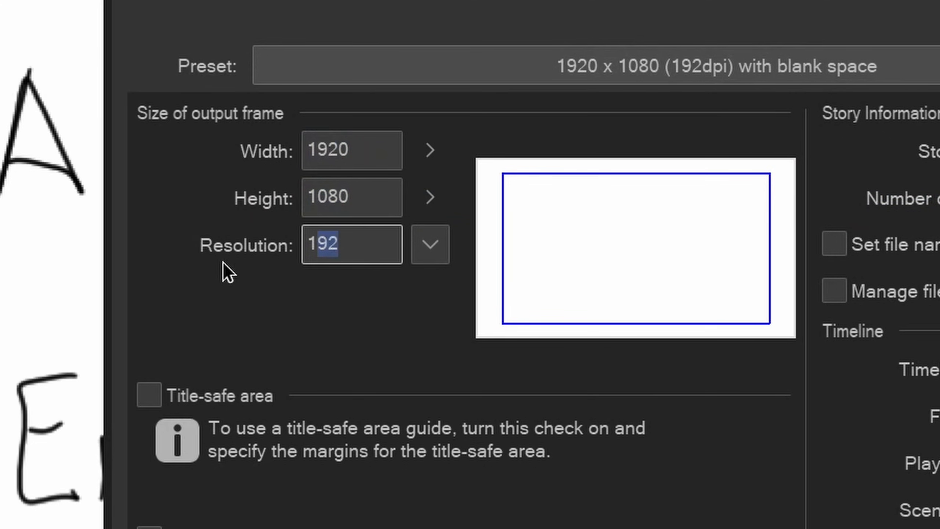
pyautogui.click(429, 245)
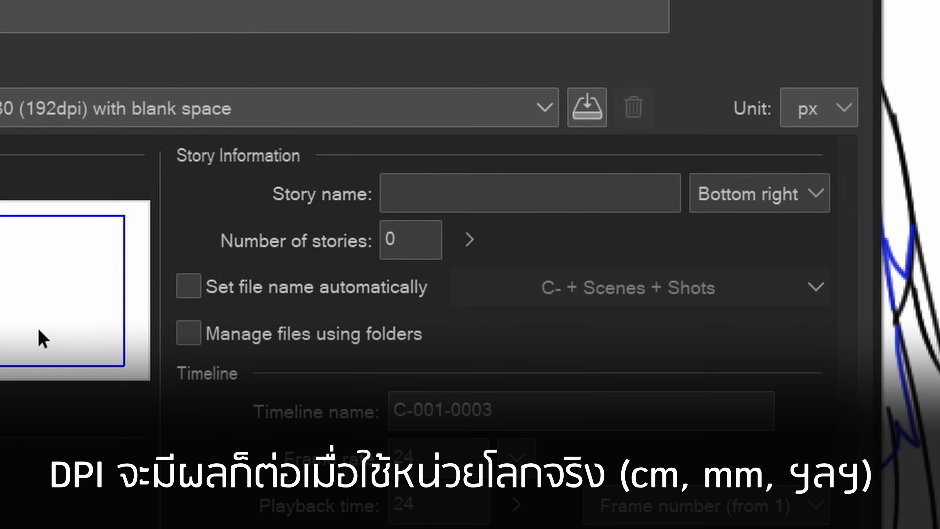
pyautogui.click(818, 109)
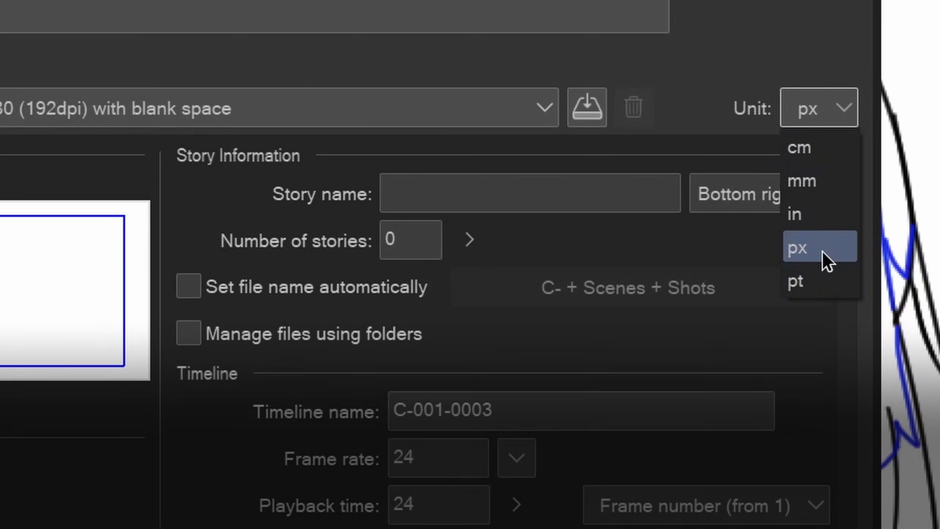
pyautogui.click(821, 251)
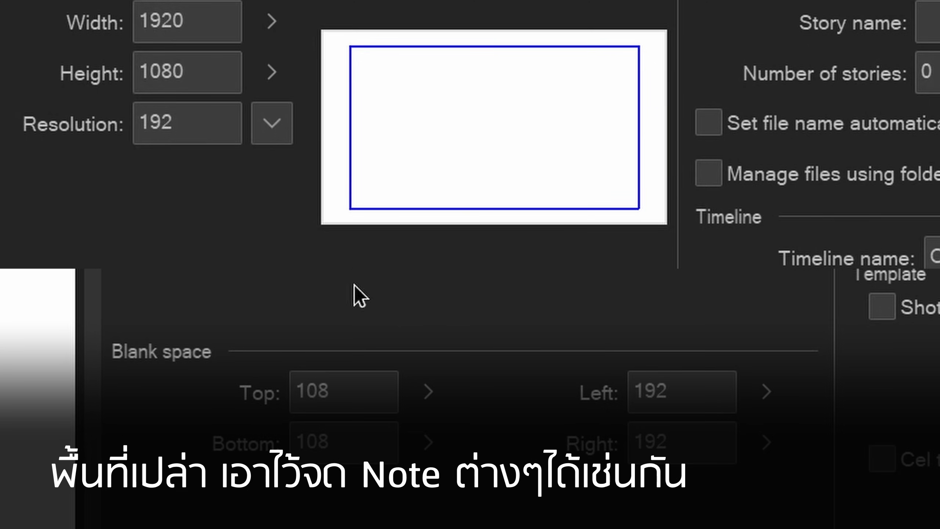
# Try a blank space of 1000 px above and 944 px below the output frame
pyautogui.moveTo(429, 392); pyautogui.dragTo(415, 370)
pyautogui.click(420, 447)
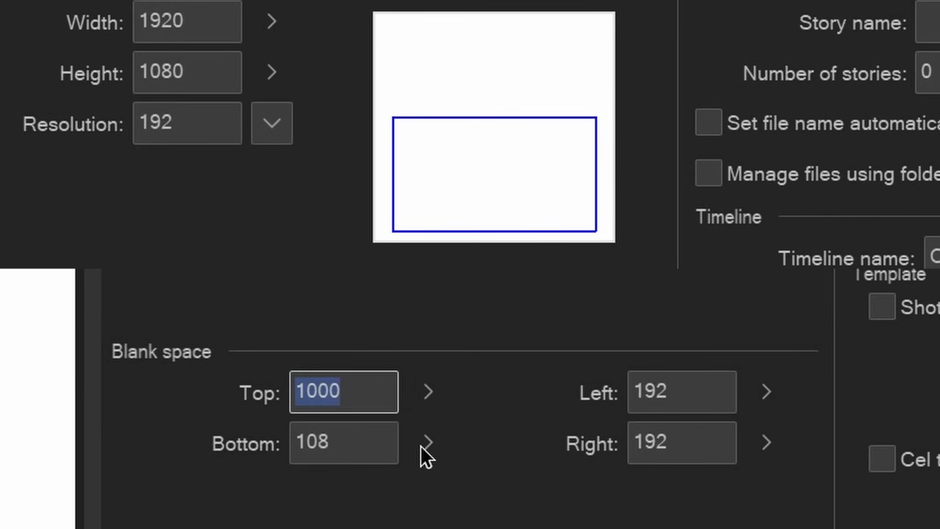
pyautogui.click(422, 446)
pyautogui.moveTo(426, 450); pyautogui.dragTo(429, 433)
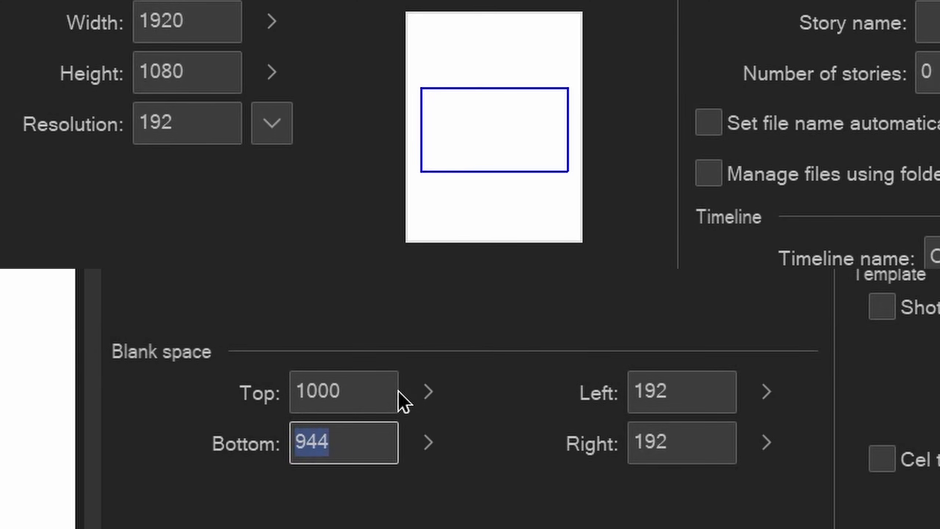
# Set both the top and bottom blank space to 132 px
pyautogui.moveTo(379, 393); pyautogui.dragTo(281, 390)
pyautogui.write('132')
pyautogui.press('Tab')
pyautogui.write('132')
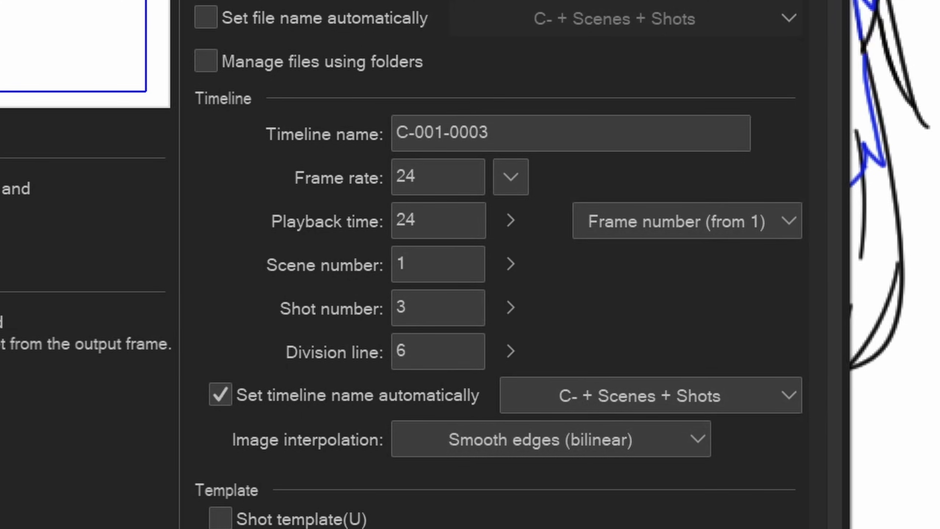
# Set the new timeline's frame rate to 24 fps after reviewing the available rates
pyautogui.click(429, 140)
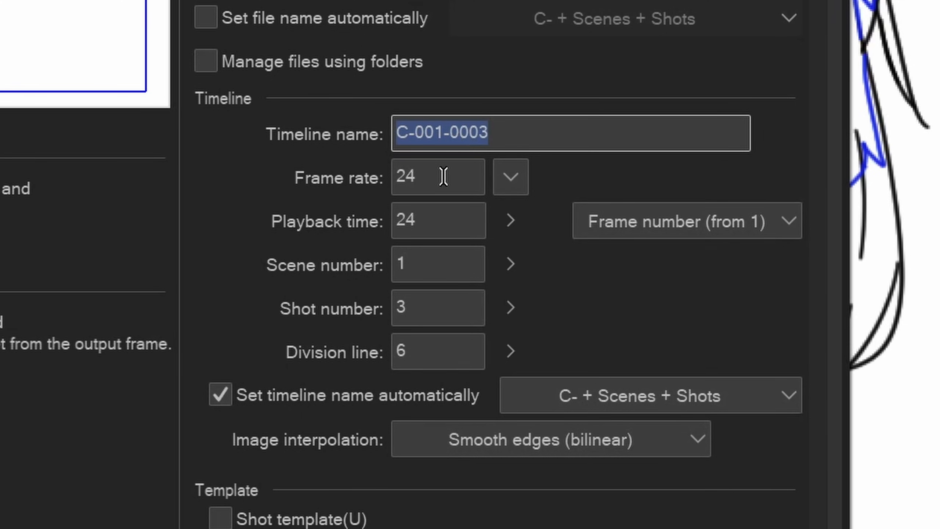
pyautogui.click(446, 176)
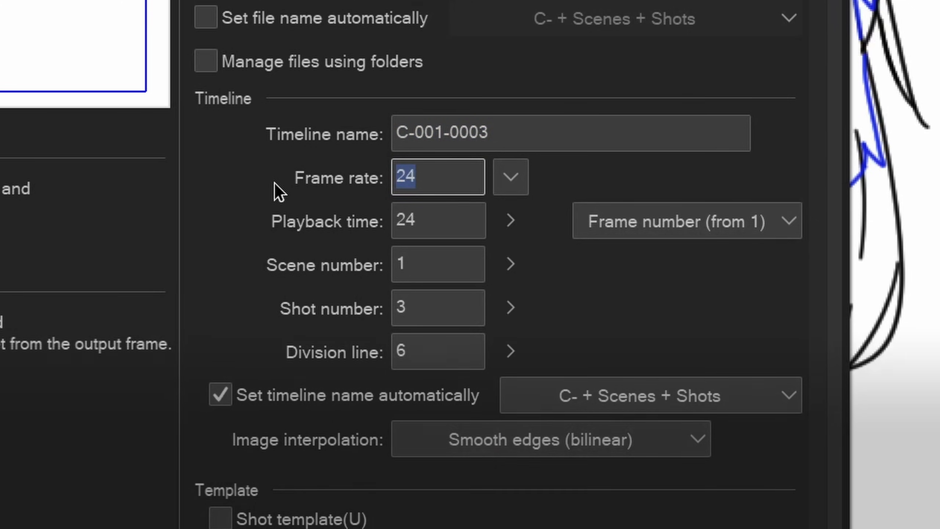
pyautogui.click(511, 177)
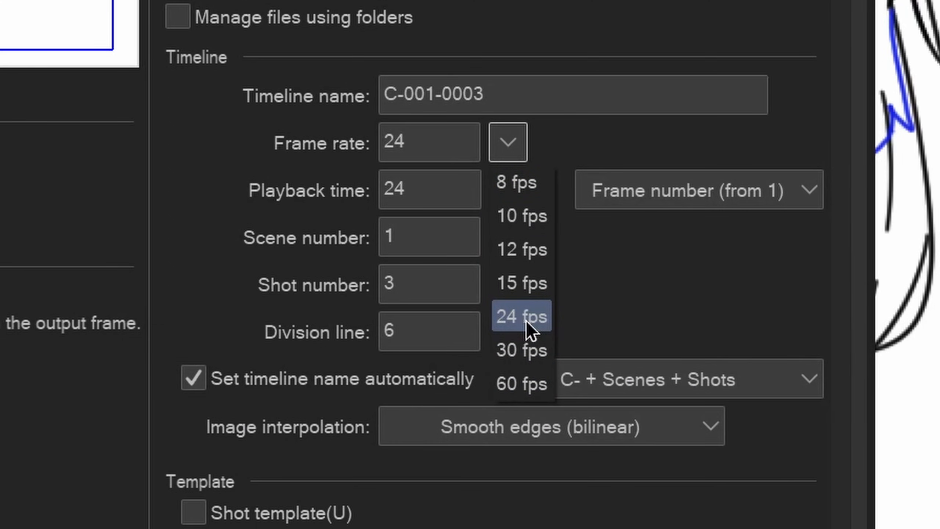
pyautogui.click(526, 320)
pyautogui.doubleClick(431, 161)
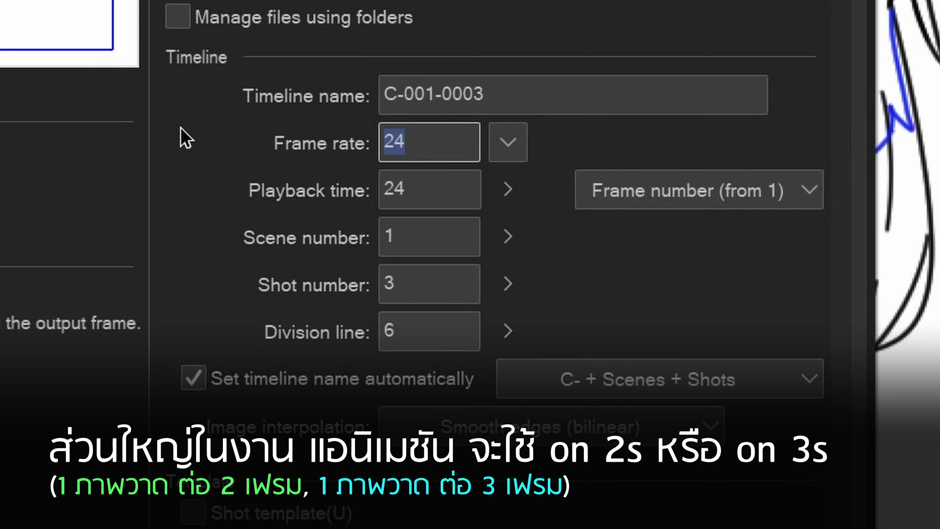
pyautogui.click(508, 142)
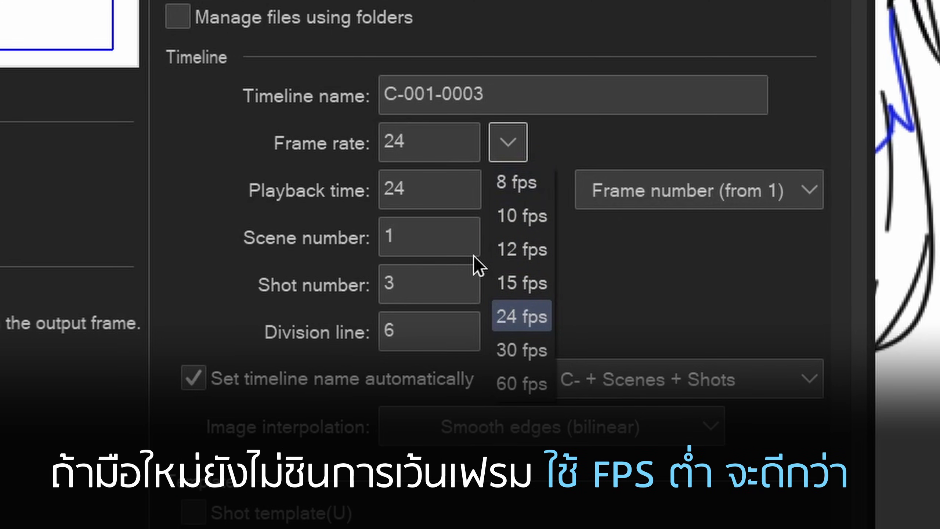
pyautogui.click(287, 210)
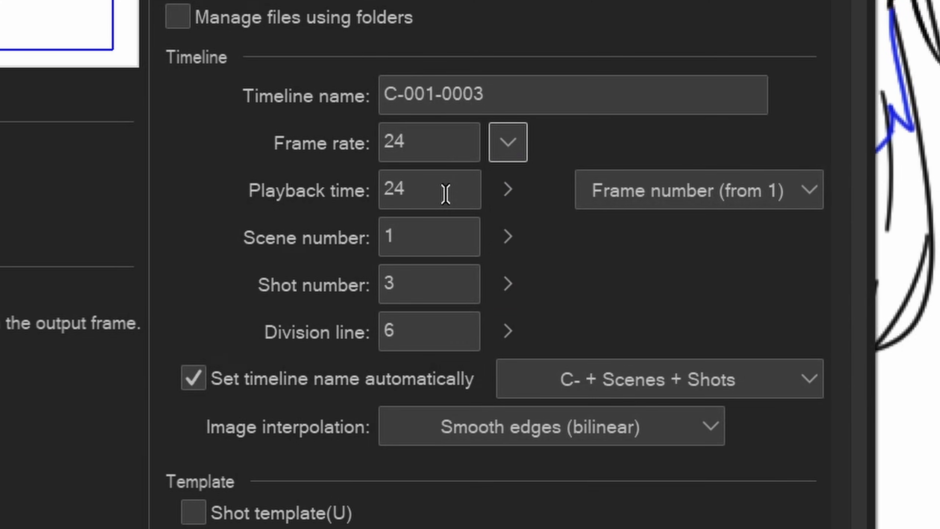
# Review the timeline's playback time against its frame rate, plus the scene number, shot number and division line settings
pyautogui.moveTo(445, 195); pyautogui.dragTo(265, 186)
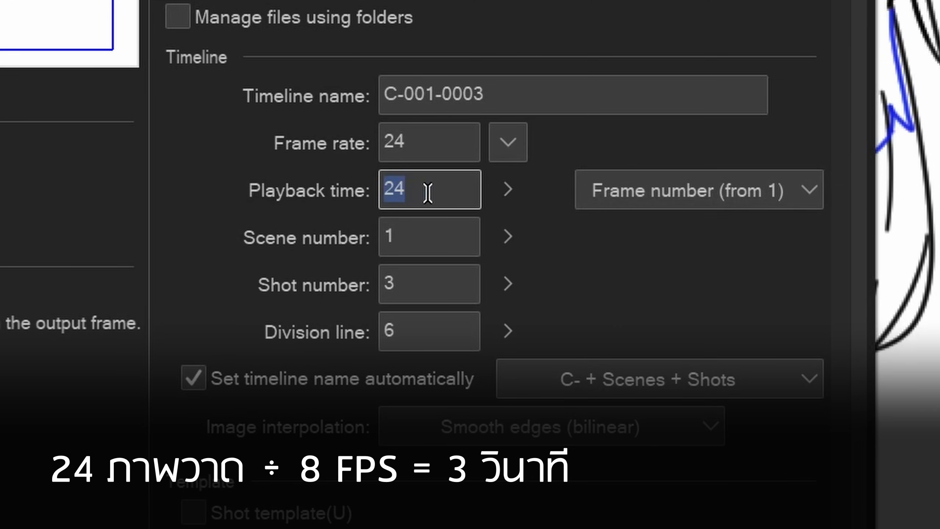
pyautogui.click(436, 140)
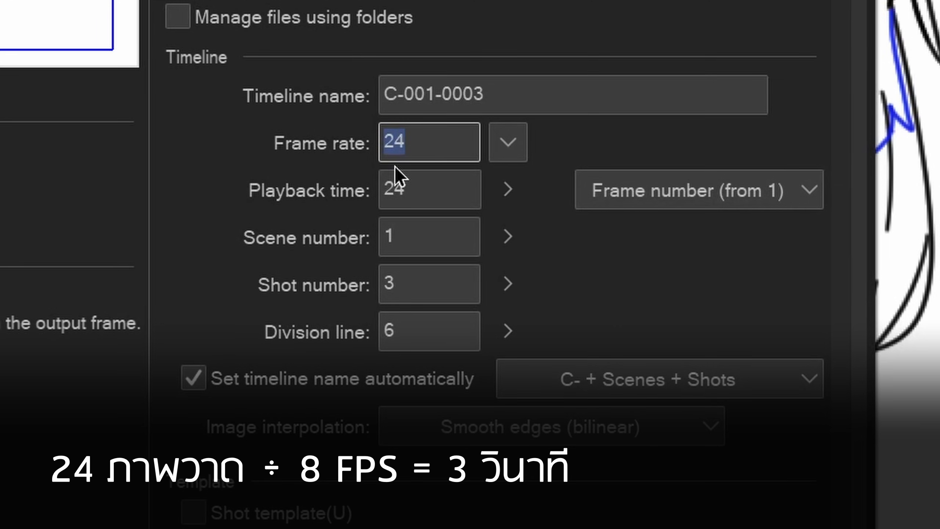
pyautogui.click(411, 194)
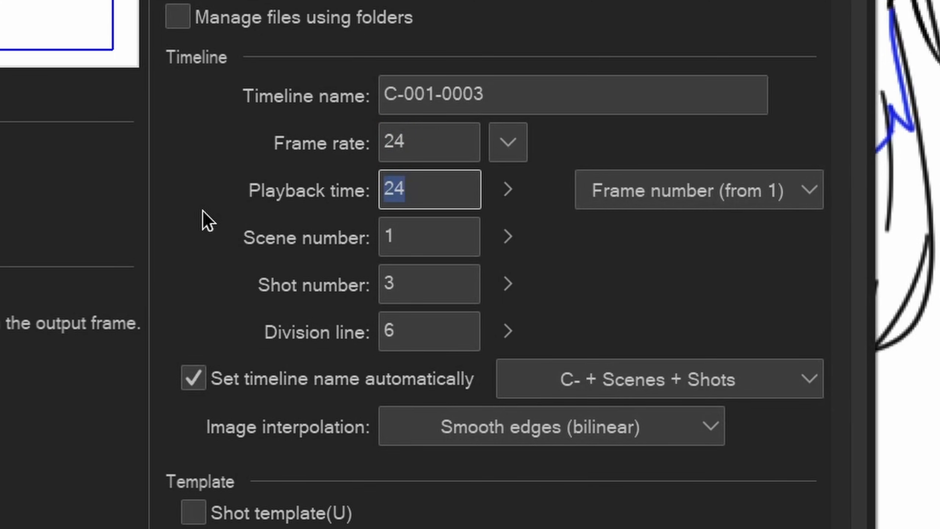
pyautogui.click(431, 235)
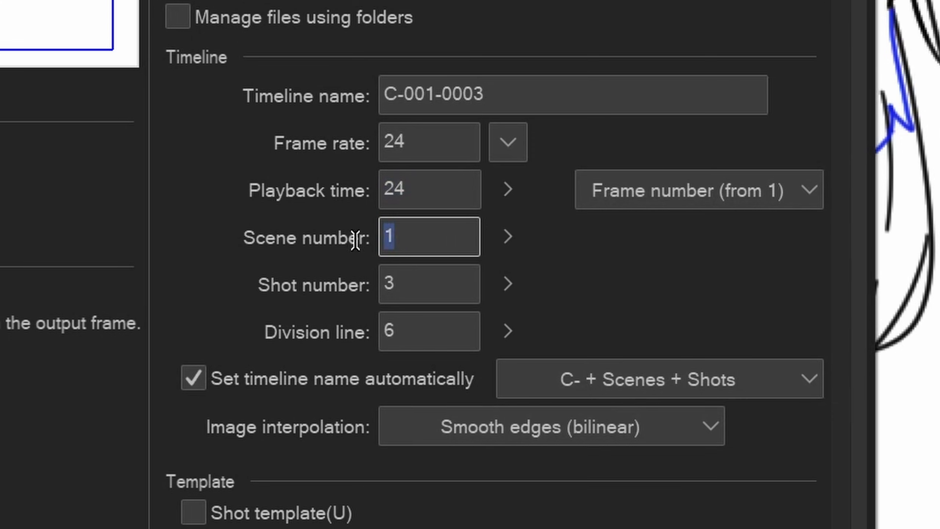
pyautogui.click(388, 291)
pyautogui.click(405, 322)
pyautogui.click(409, 237)
pyautogui.click(390, 283)
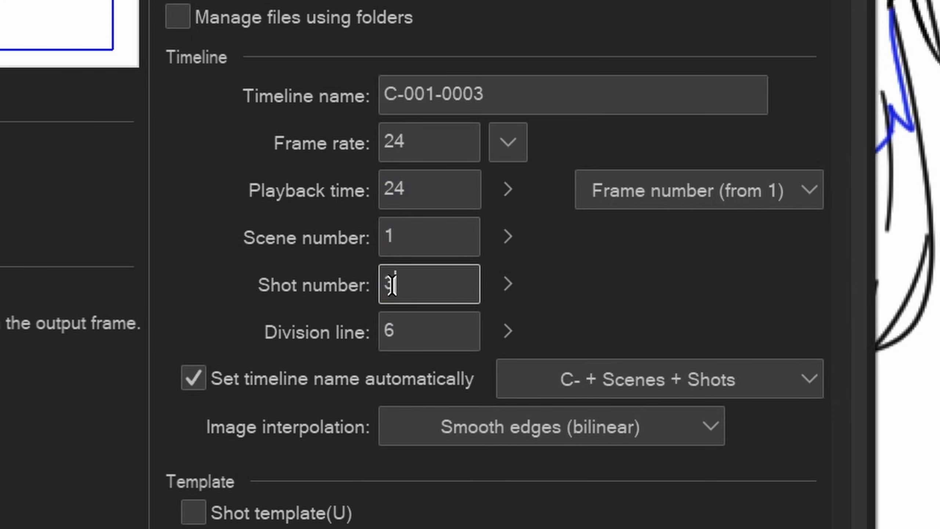
pyautogui.click(426, 343)
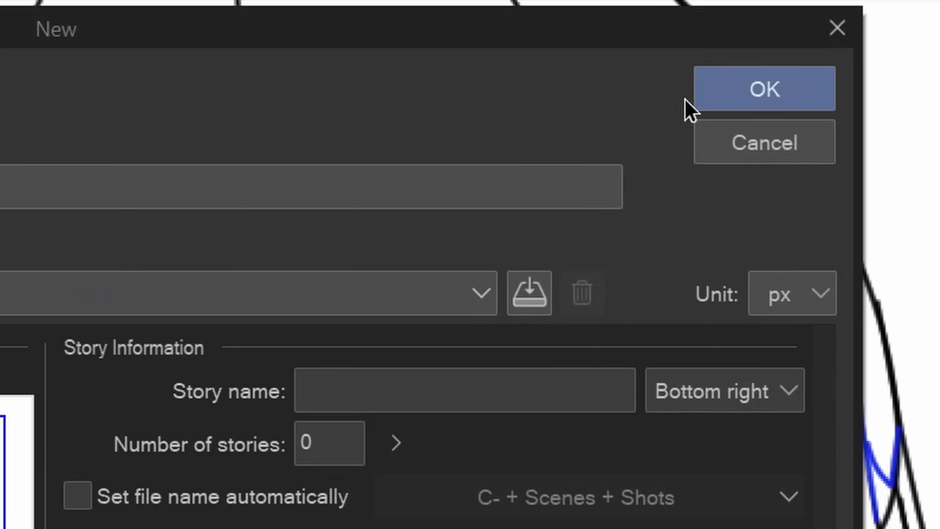
# Create the animation canvas with the chosen settings and bring up the Timeline palette
pyautogui.click(718, 102)
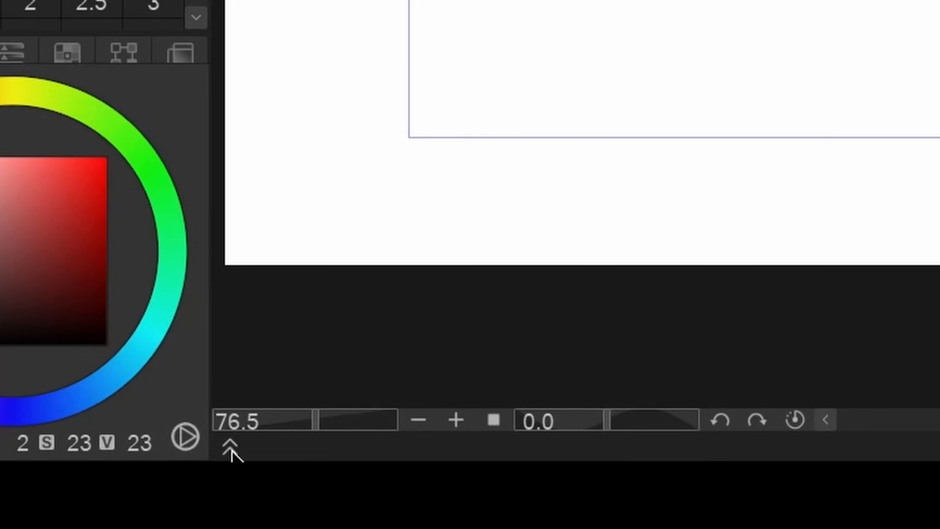
pyautogui.click(230, 449)
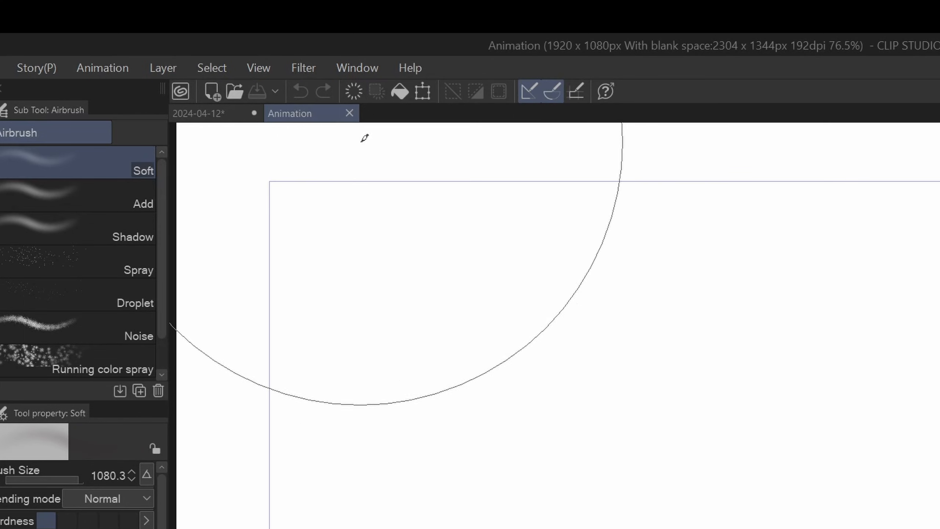
pyautogui.click(249, 21)
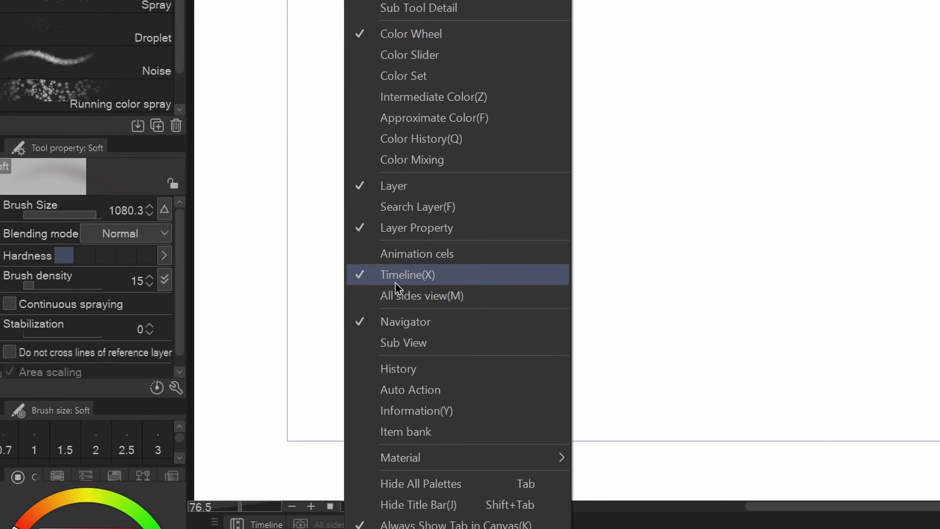
pyautogui.click(400, 274)
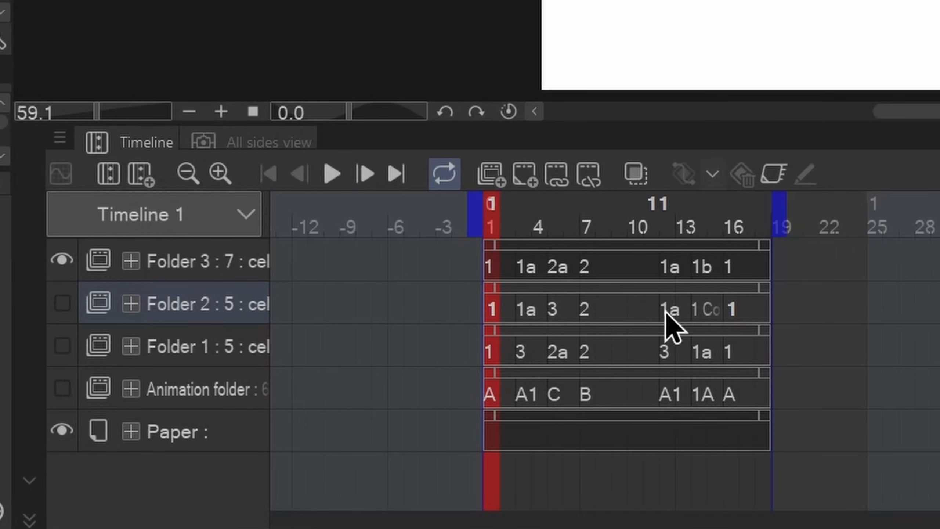
# Set the timeline thumbnail size to Medium and enlarge the Timeline palette to show all the tracks
pyautogui.click(60, 138)
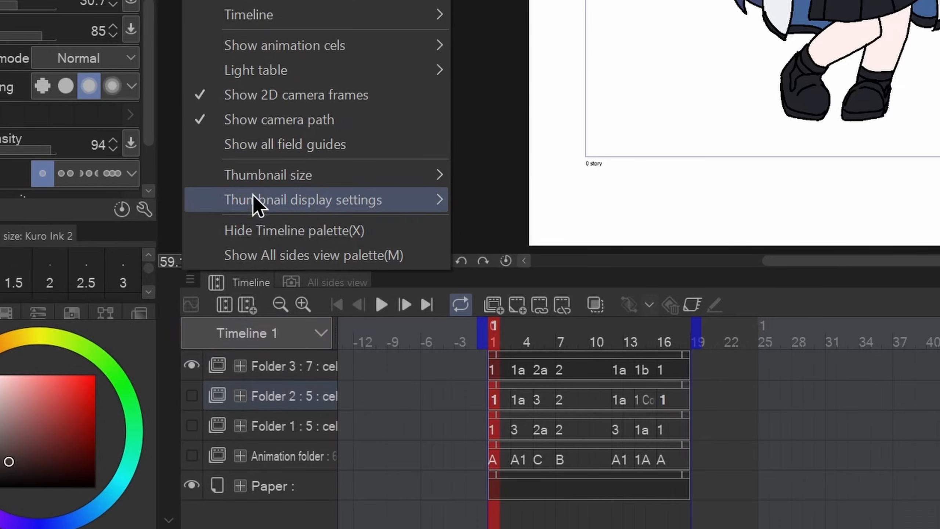
pyautogui.moveTo(271, 181)
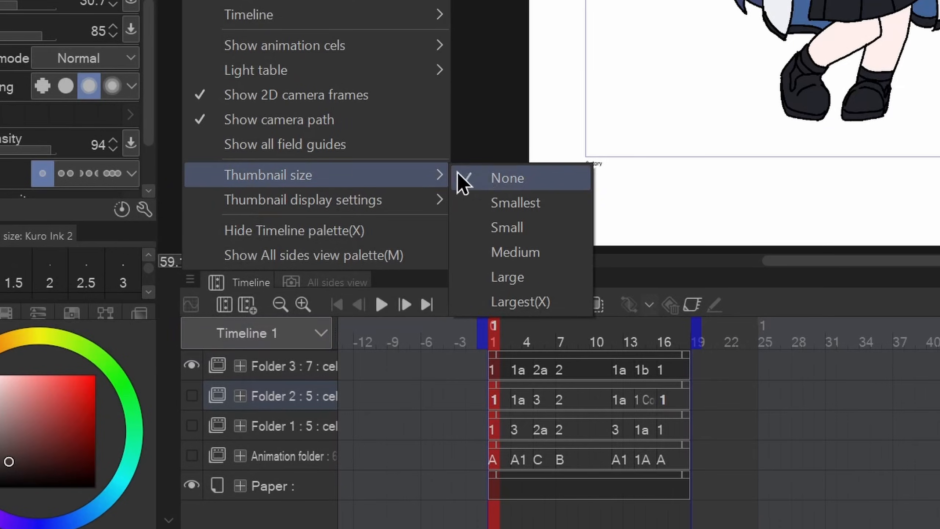
pyautogui.click(540, 252)
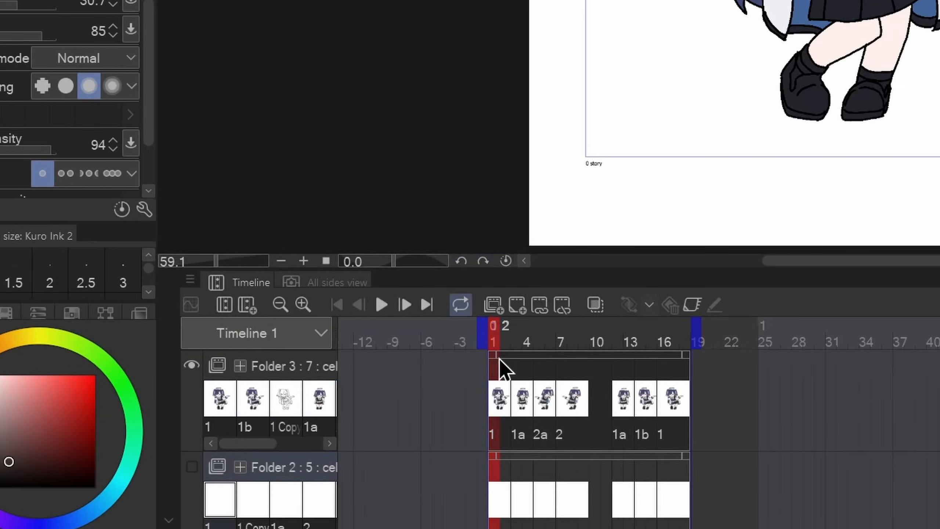
pyautogui.moveTo(516, 337); pyautogui.dragTo(490, 354)
pyautogui.moveTo(450, 272); pyautogui.dragTo(448, 0)
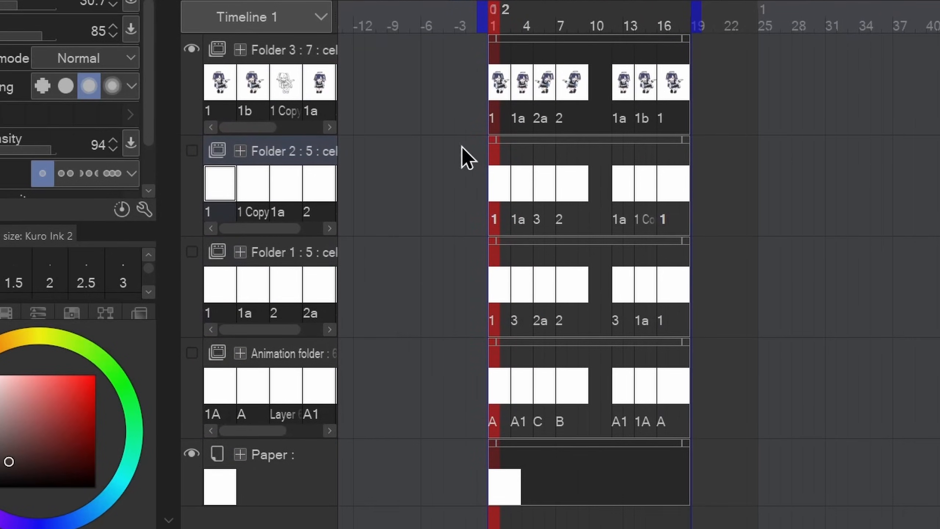
# Set the timeline thumbnail size to None and move the playhead to frame 3
pyautogui.click(237, 14)
pyautogui.moveTo(383, 407)
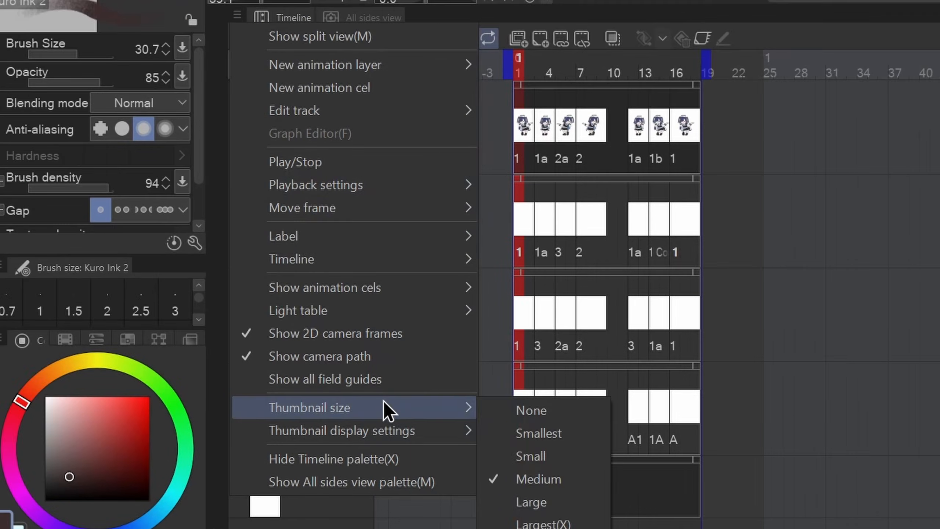
pyautogui.click(496, 410)
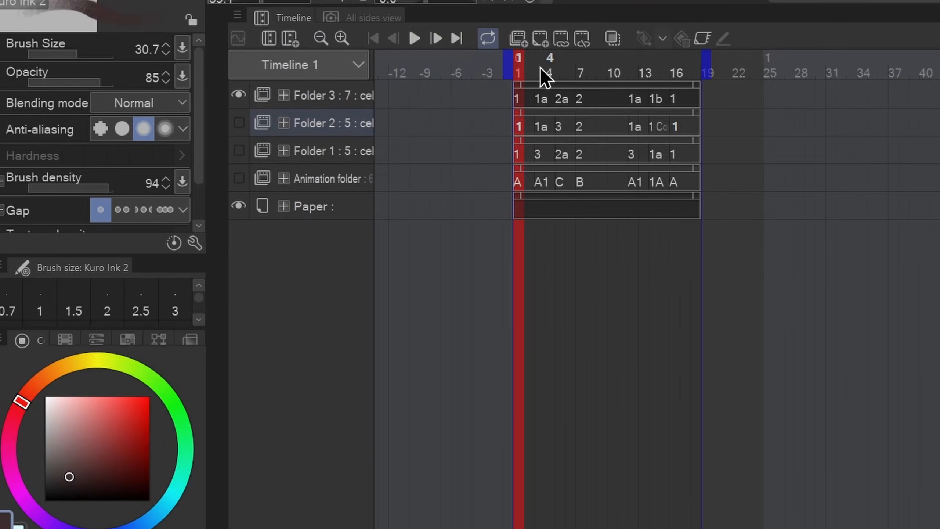
pyautogui.moveTo(544, 76)
pyautogui.mouseDown()
pyautogui.moveTo(633, 80)
pyautogui.moveTo(527, 81)
pyautogui.moveTo(605, 79)
pyautogui.moveTo(540, 79)
pyautogui.mouseUp()
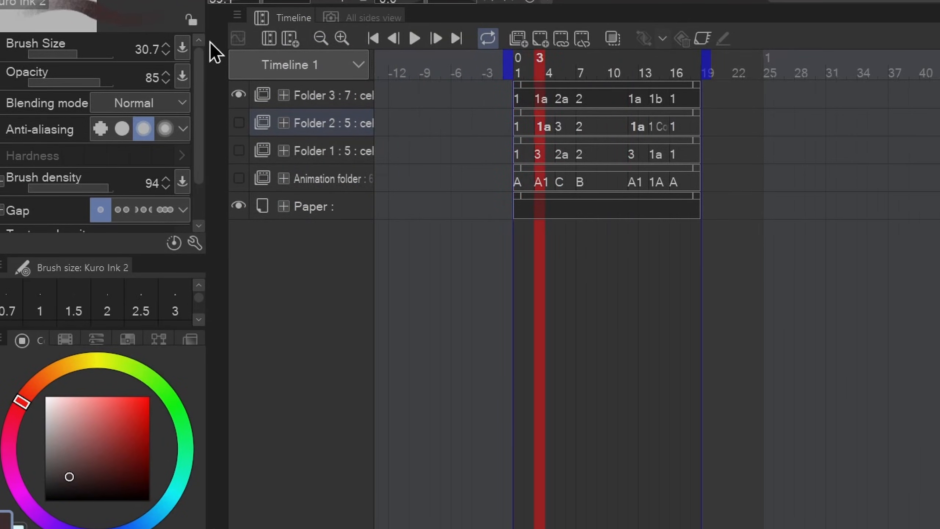
# Choose another thumbnail size for the timeline tracks
pyautogui.click(237, 15)
pyautogui.moveTo(462, 407)
pyautogui.click(537, 479)
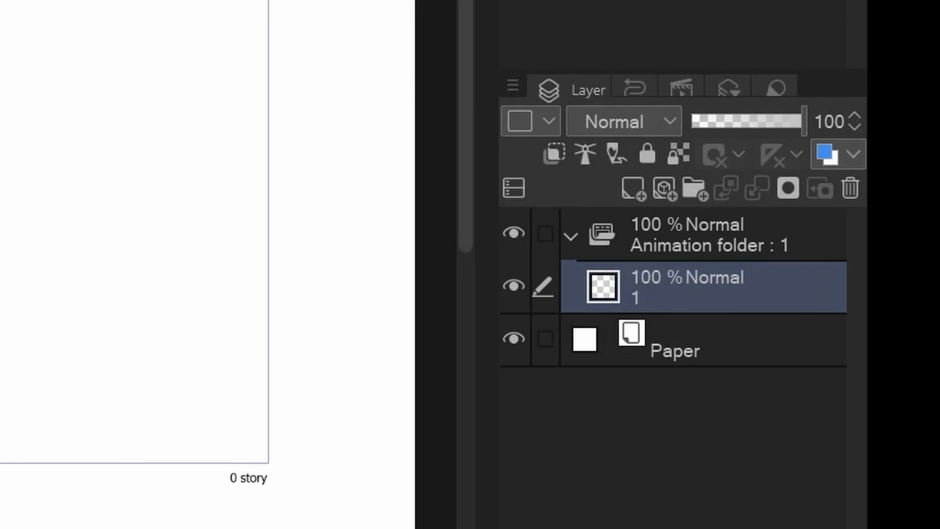
# Add a second raster layer to the animation folder and make layer 1 the active layer
pyautogui.click(632, 189)
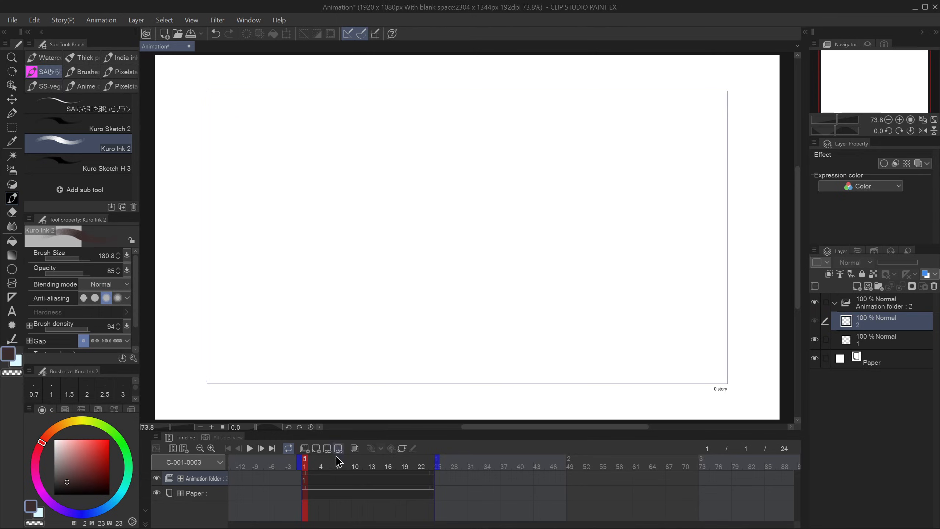
pyautogui.click(855, 339)
pyautogui.click(845, 320)
pyautogui.hotkey('alt', '[')
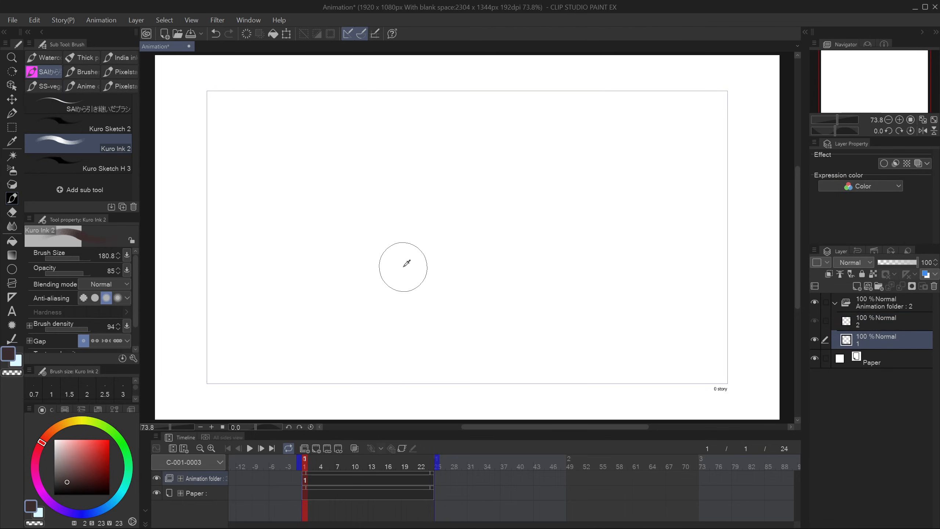
# Draw a smiley face with a curved mouth and two vertical eyes on layer 1 at brush size 30.7, and scrub the timeline
pyautogui.moveTo(421, 166); pyautogui.dragTo(423, 221)
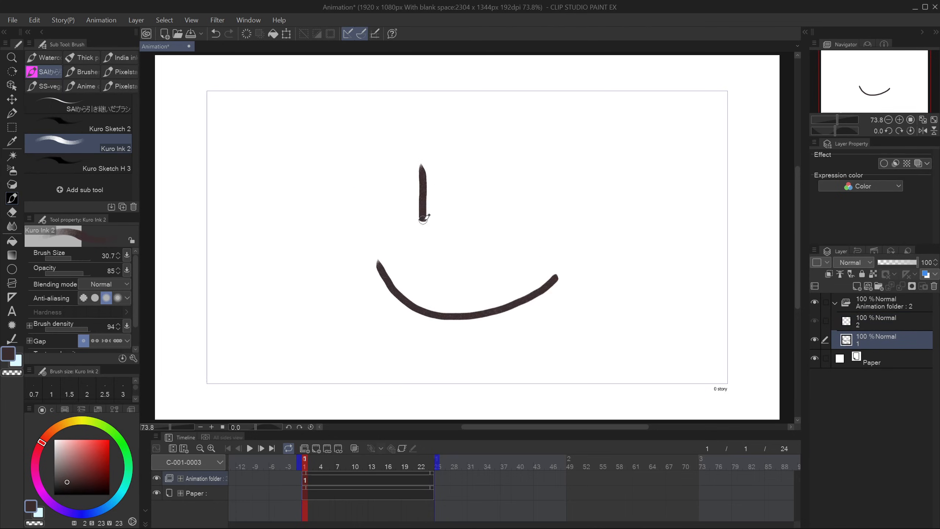
pyautogui.moveTo(522, 176); pyautogui.dragTo(520, 222)
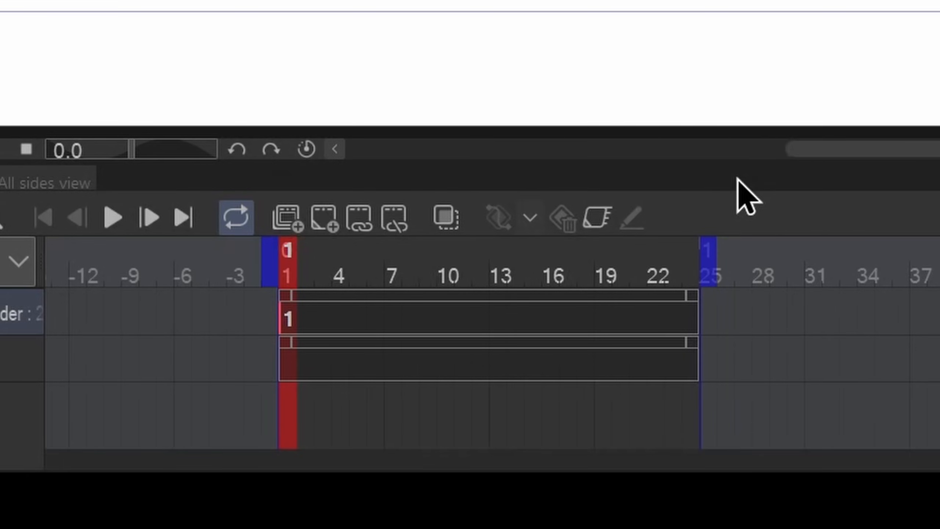
pyautogui.moveTo(295, 273); pyautogui.dragTo(668, 290)
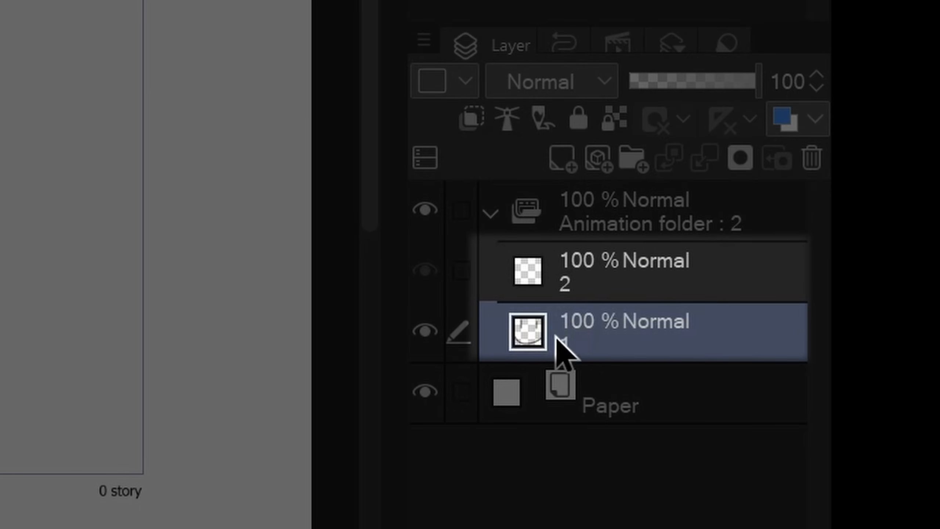
# Rename layer 1 to Cel1 and layer 2 to Cel2 in the animation folder
pyautogui.doubleClick(566, 343)
pyautogui.write('Cel1')
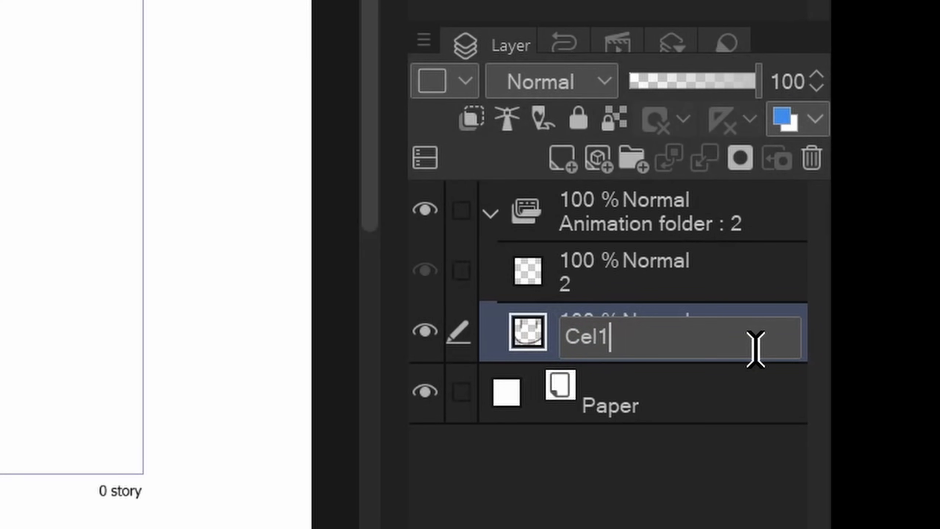
pyautogui.press('Return')
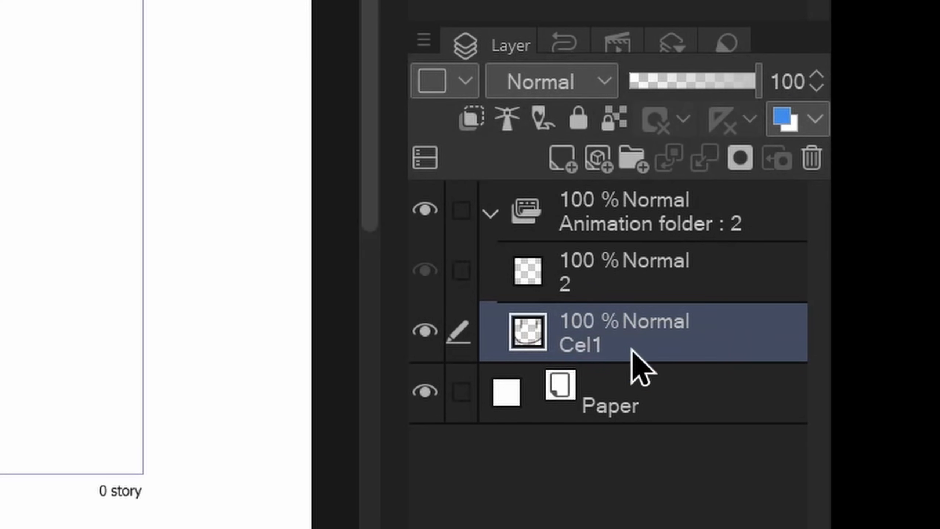
pyautogui.doubleClick(589, 295)
pyautogui.write('Ce')
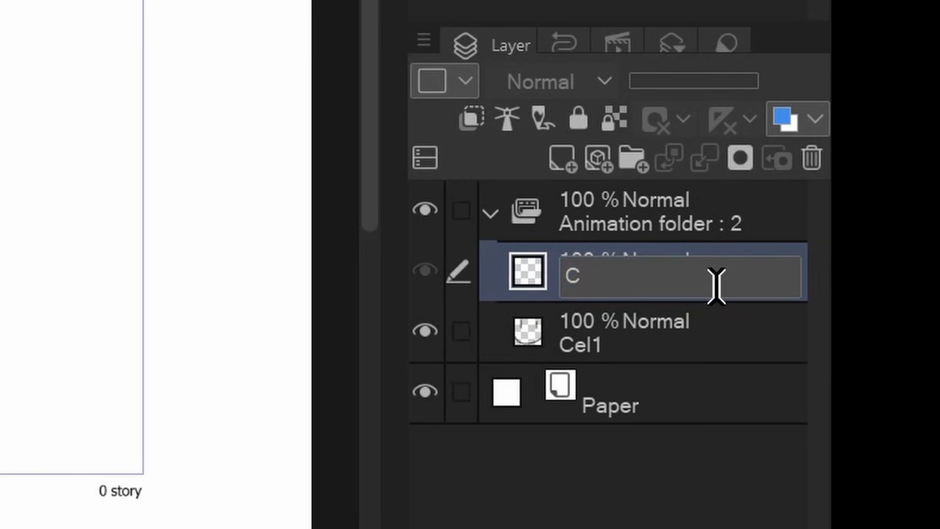
pyautogui.write('l2')
pyautogui.press('Return')
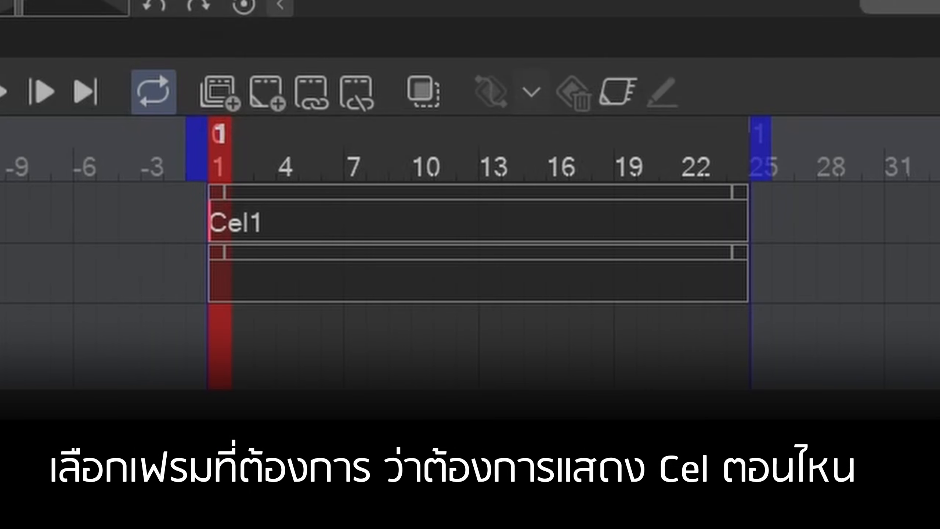
# Assign Cel2 to frame 2 of the animation folder track
pyautogui.click(240, 222)
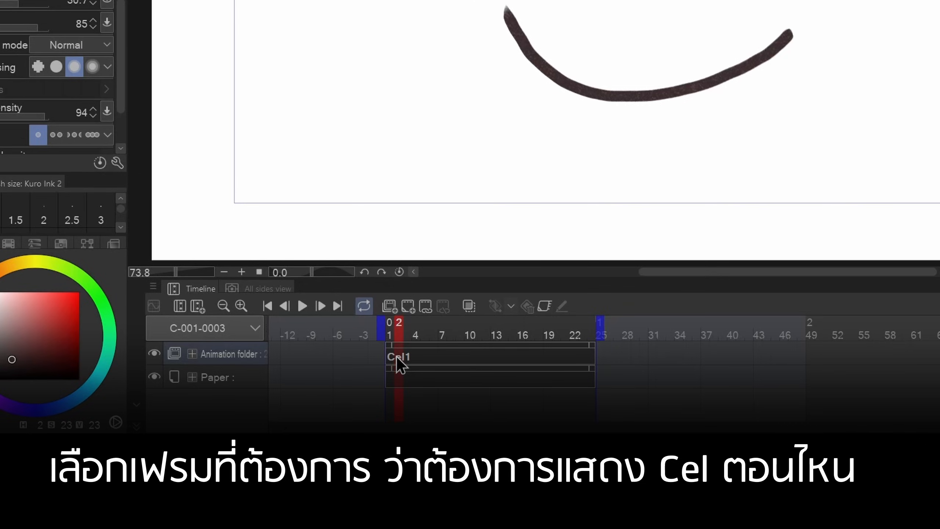
pyautogui.rightClick(398, 356)
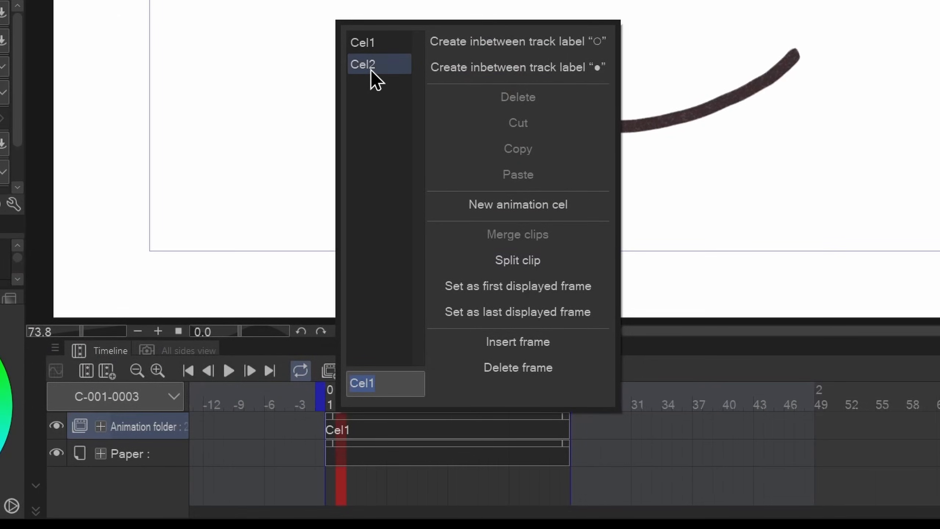
pyautogui.click(370, 69)
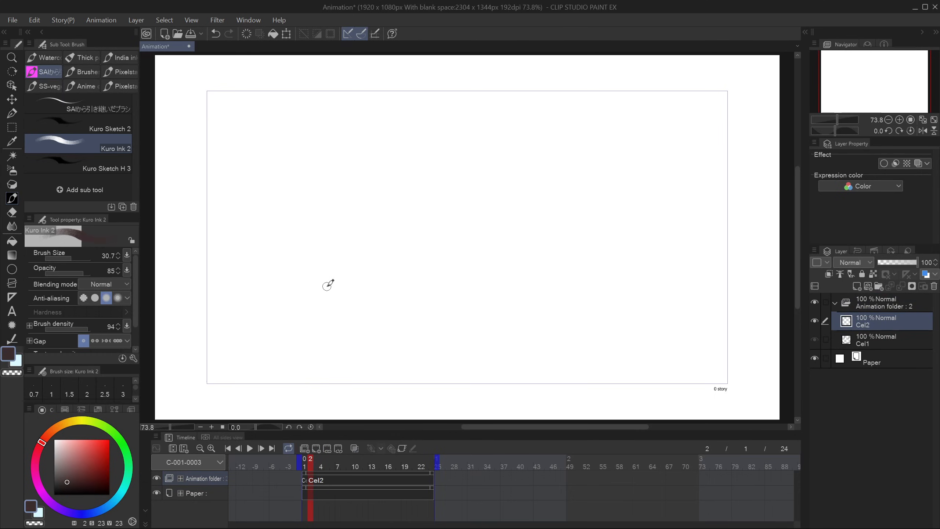
# Draw a second smiley face on Cel2 with a wide curved mouth and two taller vertical eyes, and scrub the playhead around frame 2
pyautogui.moveTo(355, 264)
pyautogui.mouseDown()
pyautogui.moveTo(418, 308)
pyautogui.moveTo(562, 254)
pyautogui.mouseUp()
pyautogui.moveTo(377, 136); pyautogui.dragTo(379, 210)
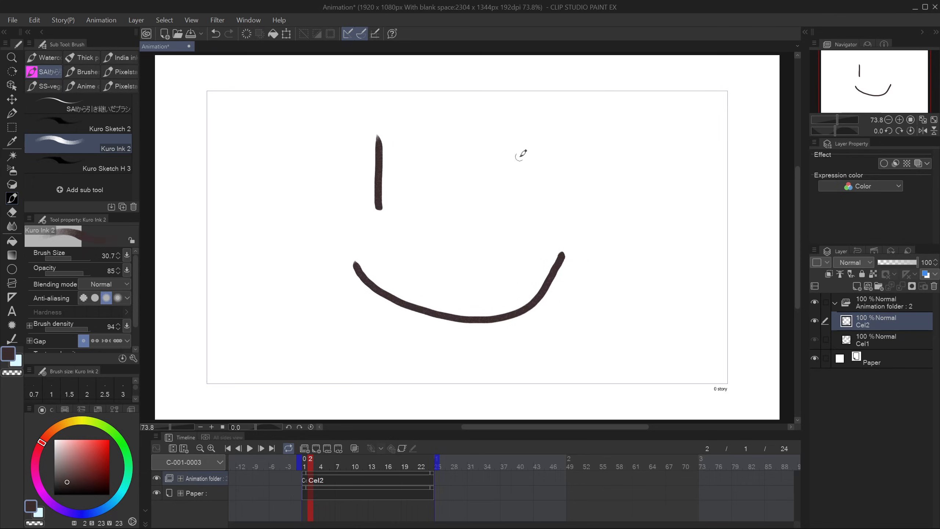
pyautogui.moveTo(532, 145); pyautogui.dragTo(533, 235)
pyautogui.moveTo(308, 465); pyautogui.dragTo(310, 472)
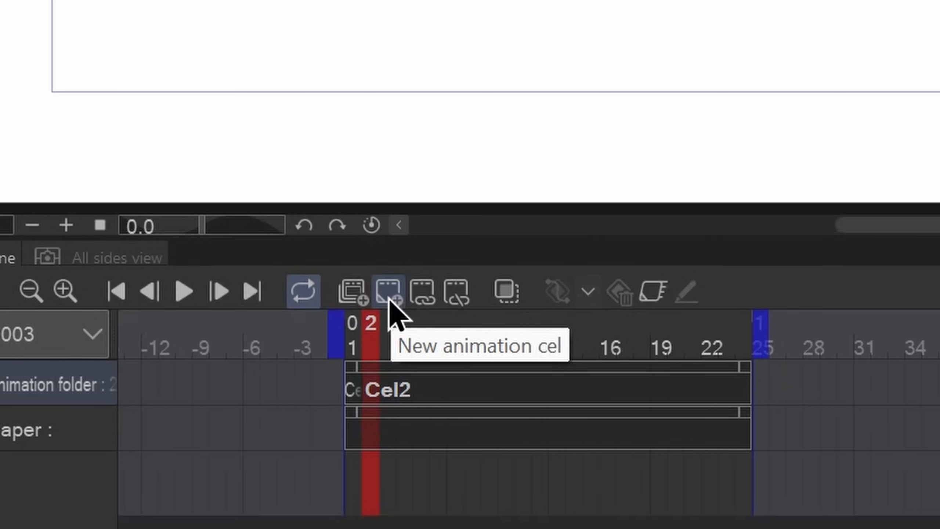
# Add a new animation cel at frame 3 and draw a third smiley face with a wide mouth and two long vertical eyes
pyautogui.click(388, 299)
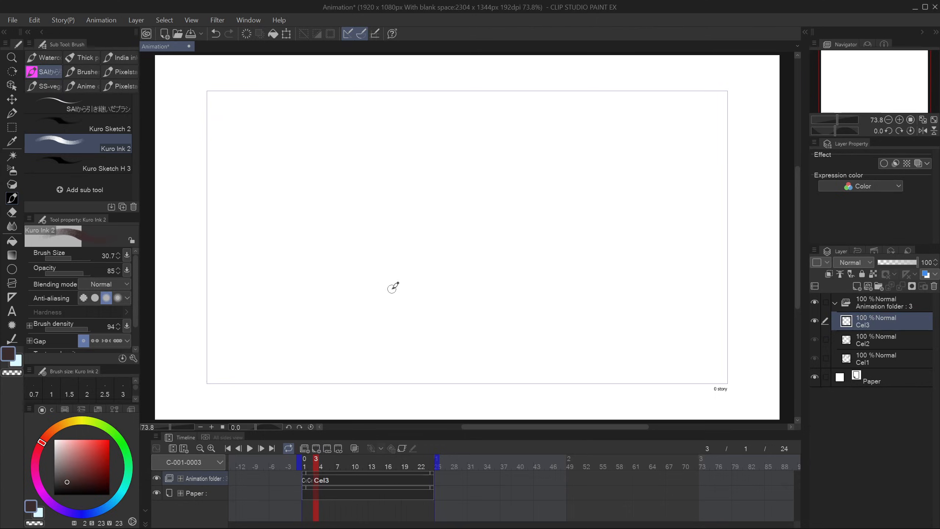
pyautogui.moveTo(354, 263)
pyautogui.mouseDown()
pyautogui.moveTo(491, 316)
pyautogui.moveTo(574, 271)
pyautogui.mouseUp()
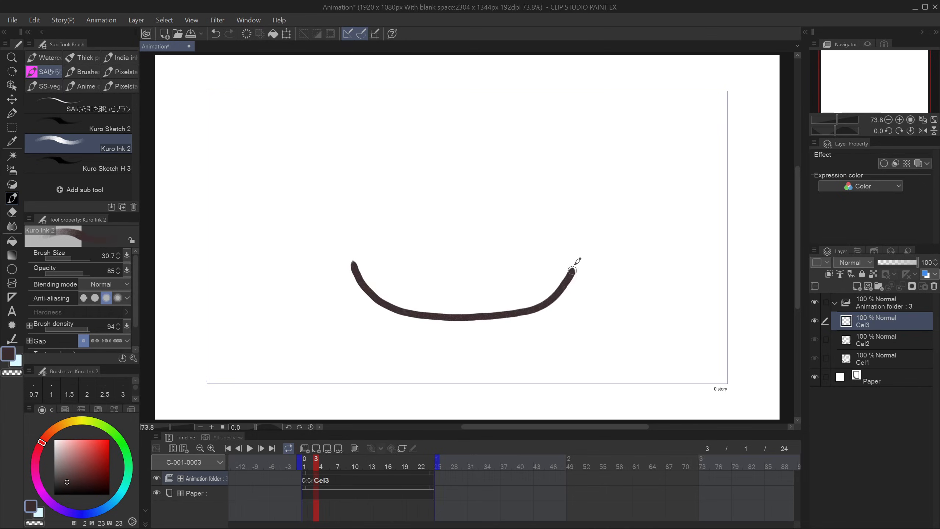
pyautogui.moveTo(530, 156); pyautogui.dragTo(524, 235)
pyautogui.moveTo(390, 145); pyautogui.dragTo(393, 261)
pyautogui.moveTo(318, 466)
pyautogui.mouseDown()
pyautogui.moveTo(304, 465)
pyautogui.moveTo(314, 461)
pyautogui.mouseUp()
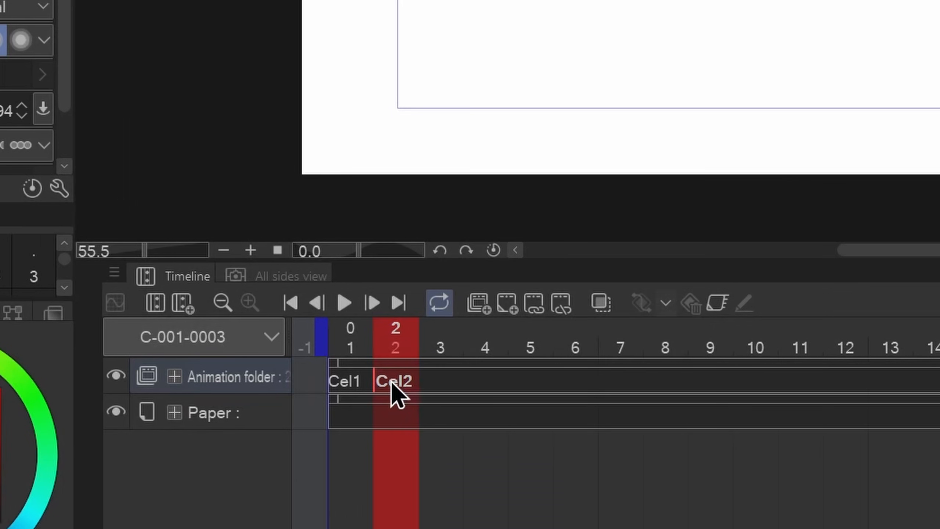
# Add five new animation cels following Cel2, filling frames 3 to 7
pyautogui.click(350, 384)
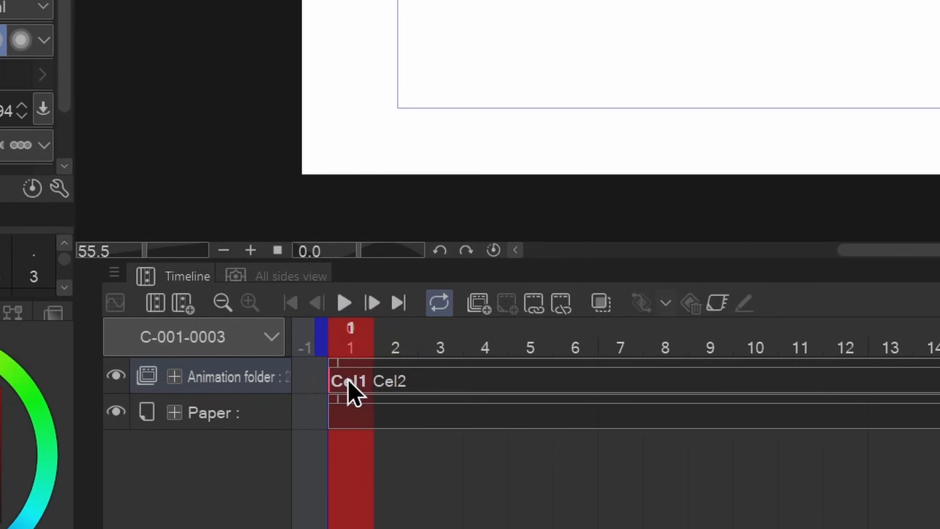
pyautogui.click(393, 392)
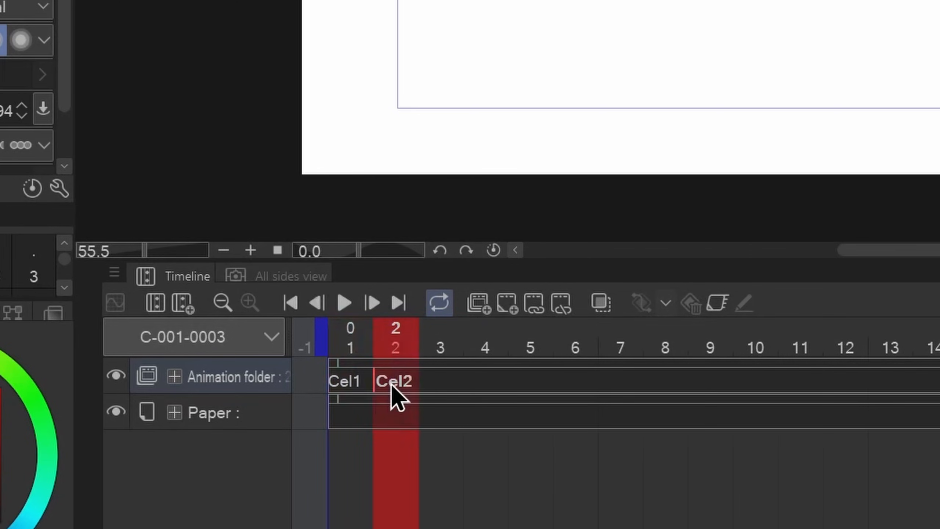
pyautogui.click(507, 306)
pyautogui.click(507, 305)
pyautogui.click(507, 305)
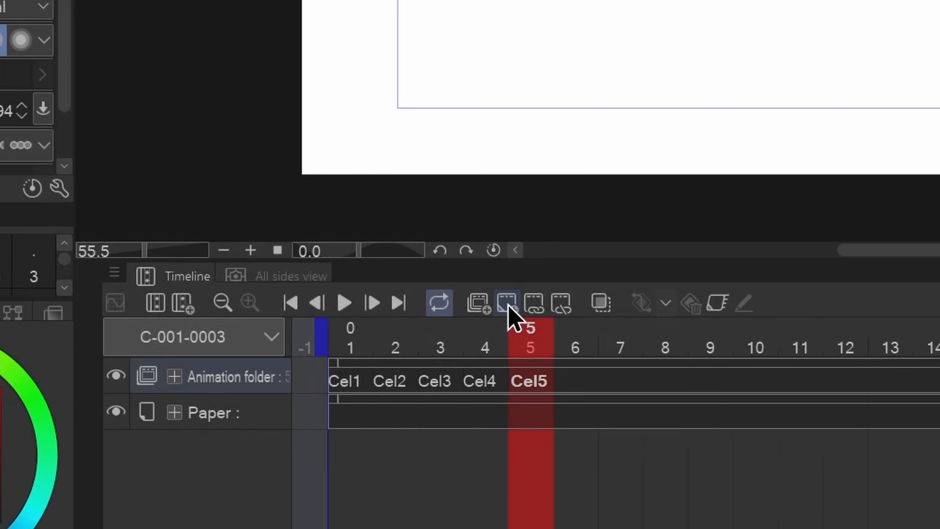
pyautogui.click(507, 304)
pyautogui.click(507, 304)
# Space the cels out along the timeline, placing Cel2 to Cel7 at frames 3, 4, 6, 11, 14 and 16
pyautogui.click(560, 401)
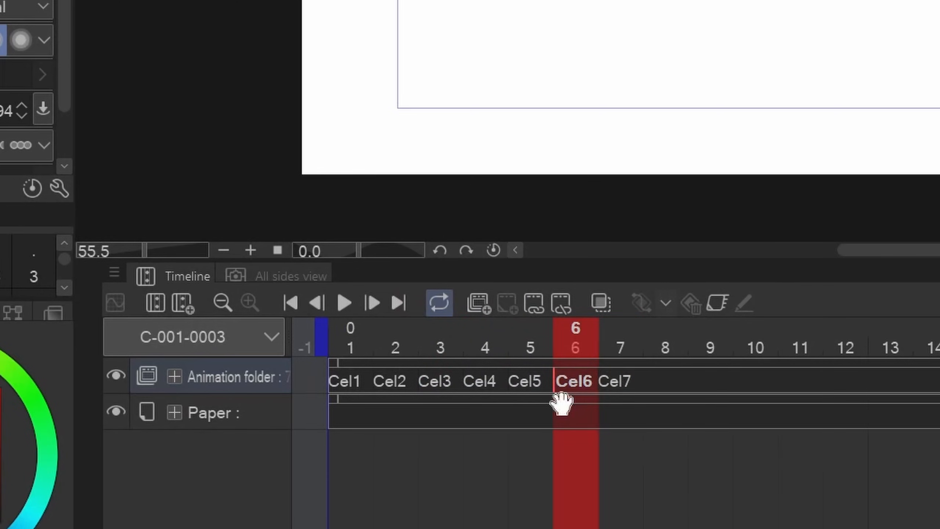
pyautogui.click(526, 393)
pyautogui.click(481, 392)
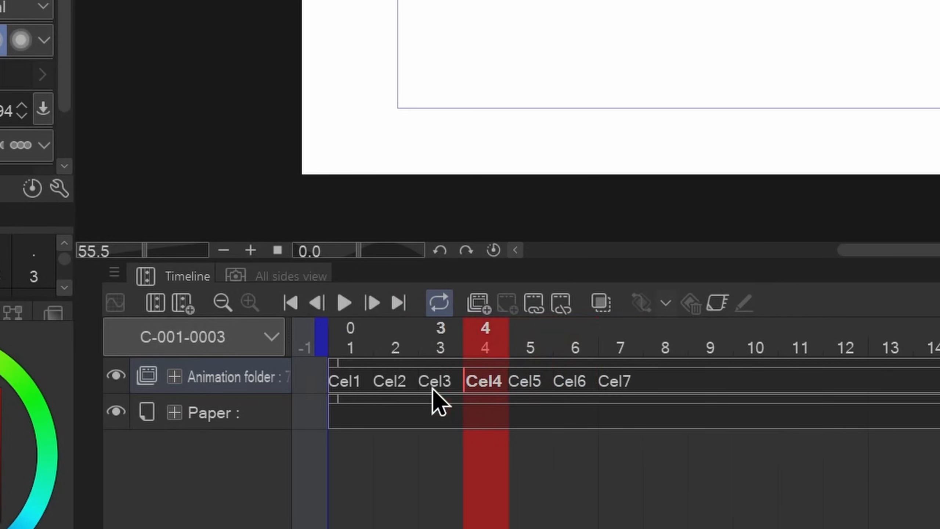
pyautogui.click(440, 399)
pyautogui.moveTo(606, 383); pyautogui.dragTo(673, 380)
pyautogui.moveTo(741, 383); pyautogui.dragTo(830, 382)
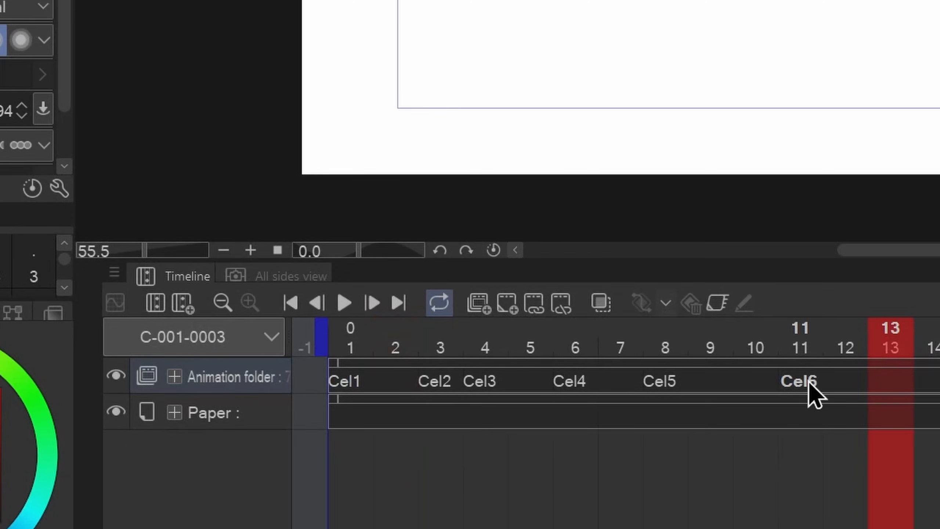
pyautogui.click(810, 389)
pyautogui.moveTo(681, 387); pyautogui.dragTo(812, 387)
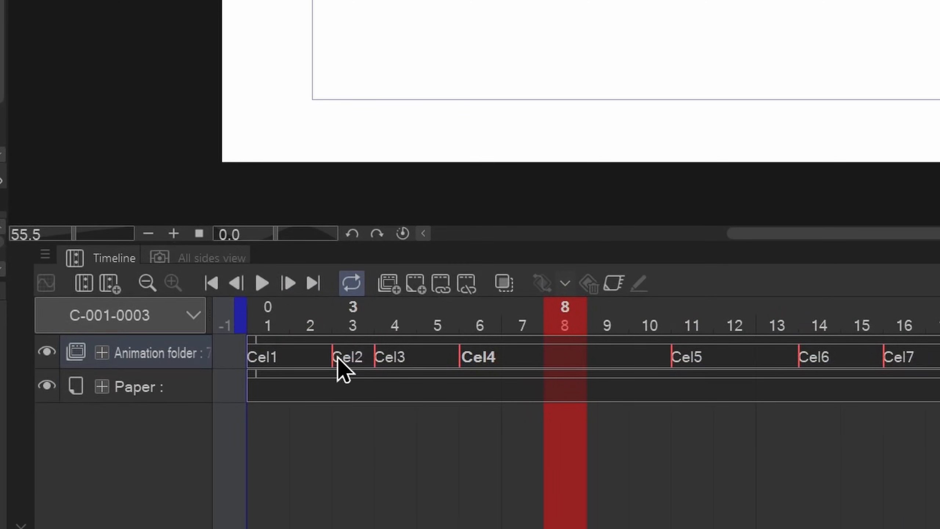
# Shift Cel2 to Cel7 together one frame later so that Cel2 starts at frame 4
pyautogui.moveTo(338, 357); pyautogui.dragTo(552, 367)
pyautogui.moveTo(703, 361); pyautogui.dragTo(494, 361)
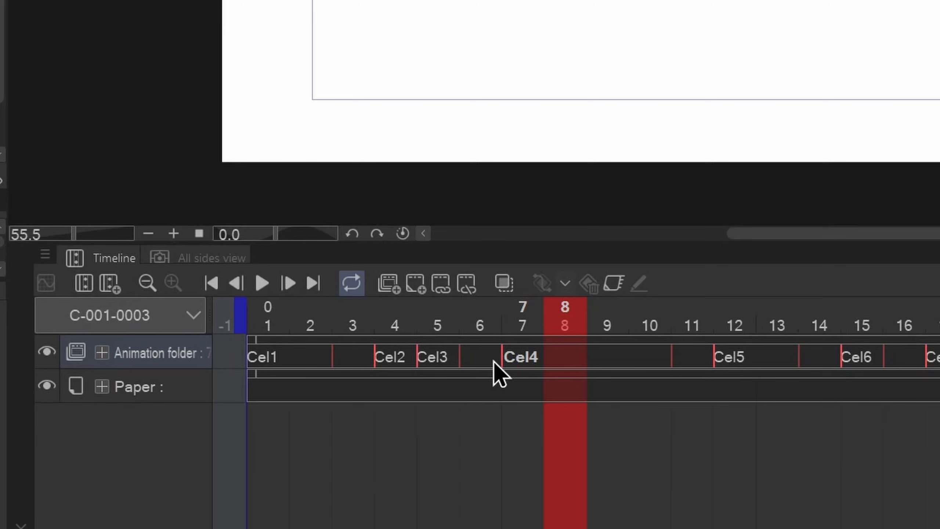
pyautogui.click(396, 317)
# Replace Cel4 at frame 7 with Cel6
pyautogui.click(521, 357)
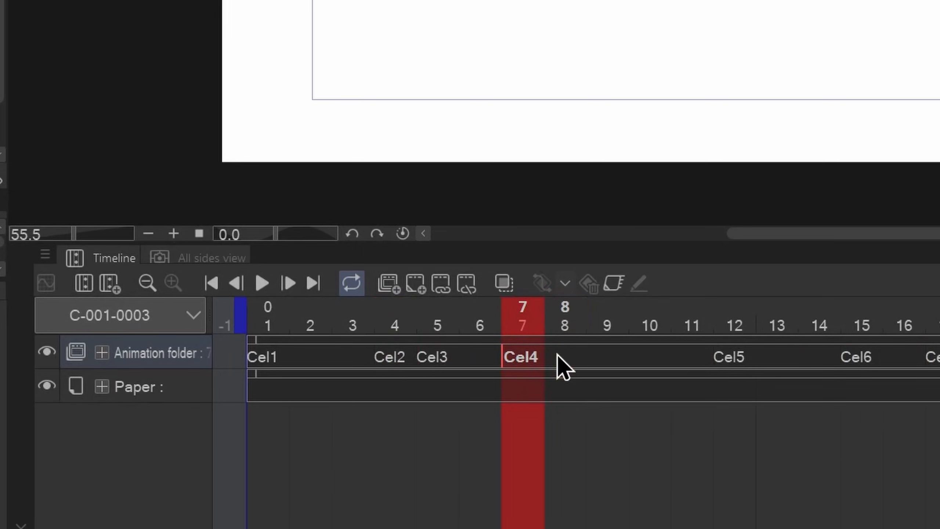
pyautogui.rightClick(521, 356)
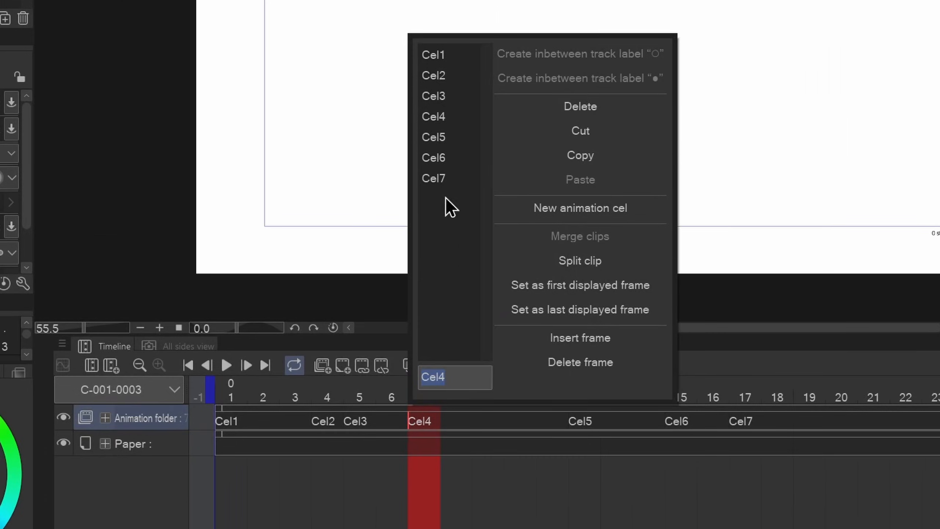
pyautogui.click(441, 157)
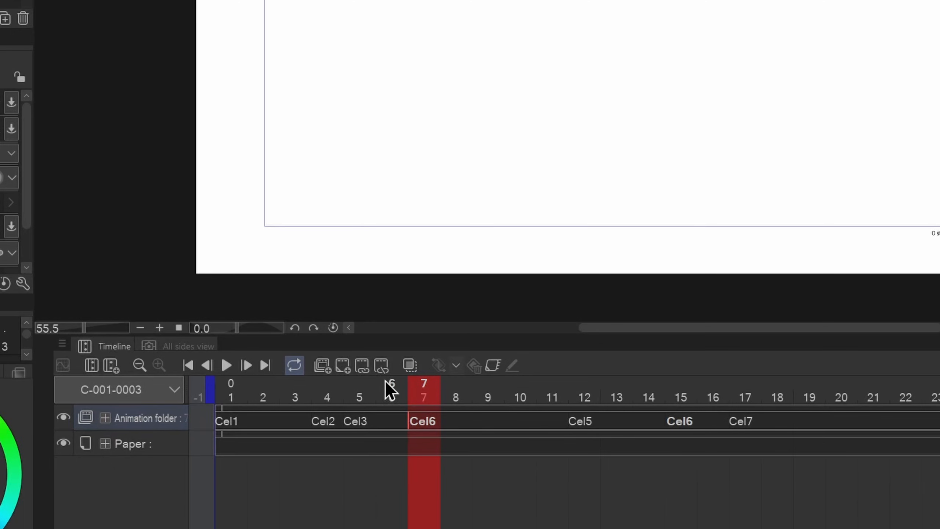
# Specify Cel5 as the cel displayed at frame 7 through layer selection
pyautogui.click(364, 366)
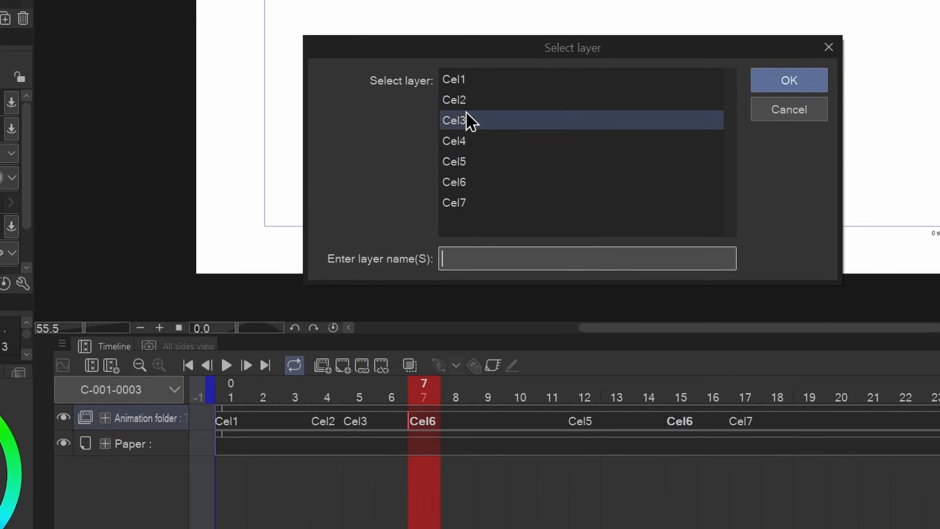
pyautogui.click(473, 162)
pyautogui.click(789, 95)
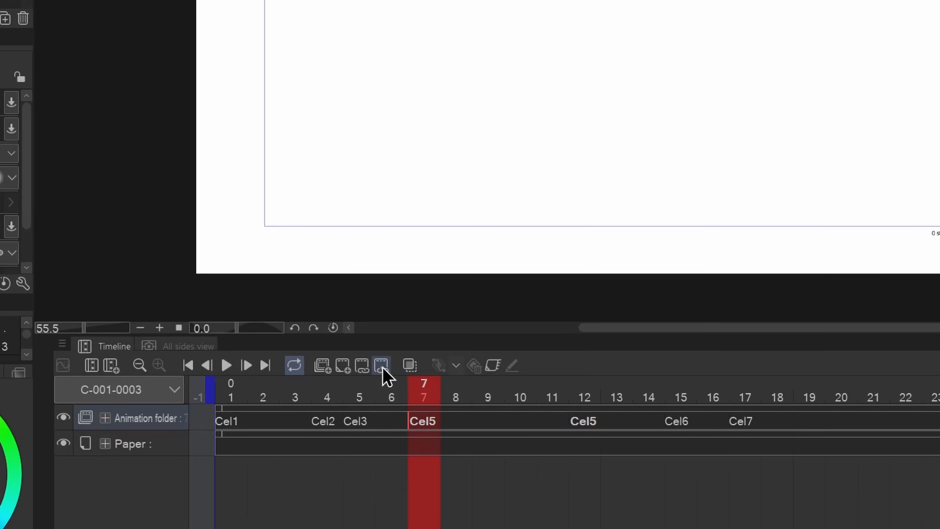
# Remove the cels assigned at frames 7, 5 and 12 from the animation folder track
pyautogui.rightClick(420, 420)
pyautogui.click(575, 105)
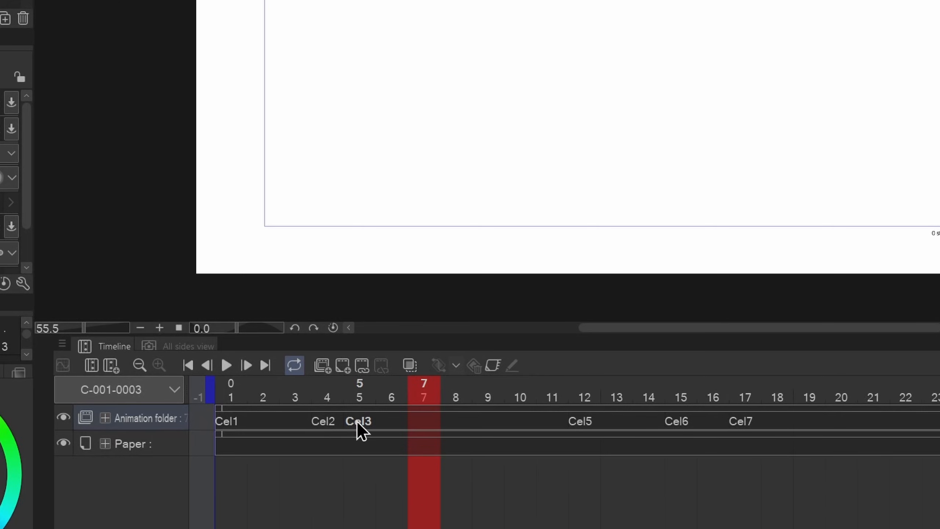
pyautogui.click(373, 394)
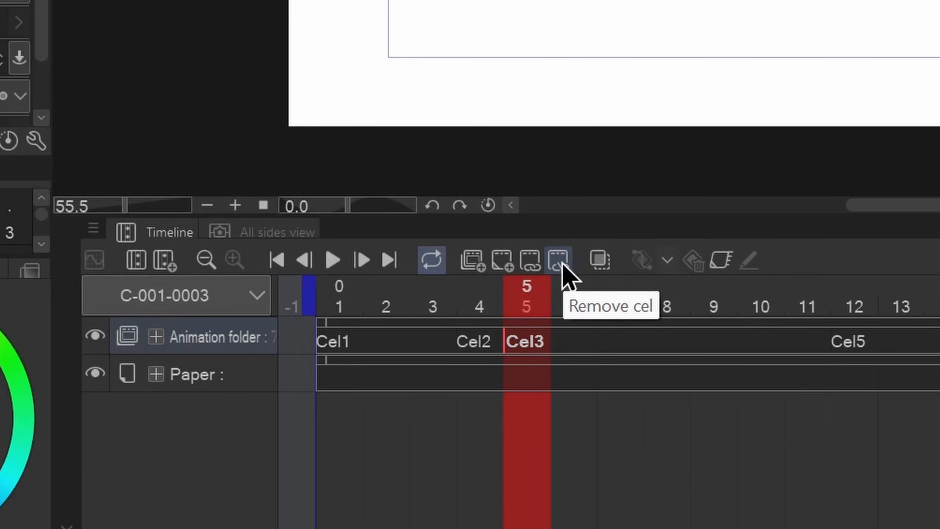
pyautogui.click(558, 261)
pyautogui.click(854, 341)
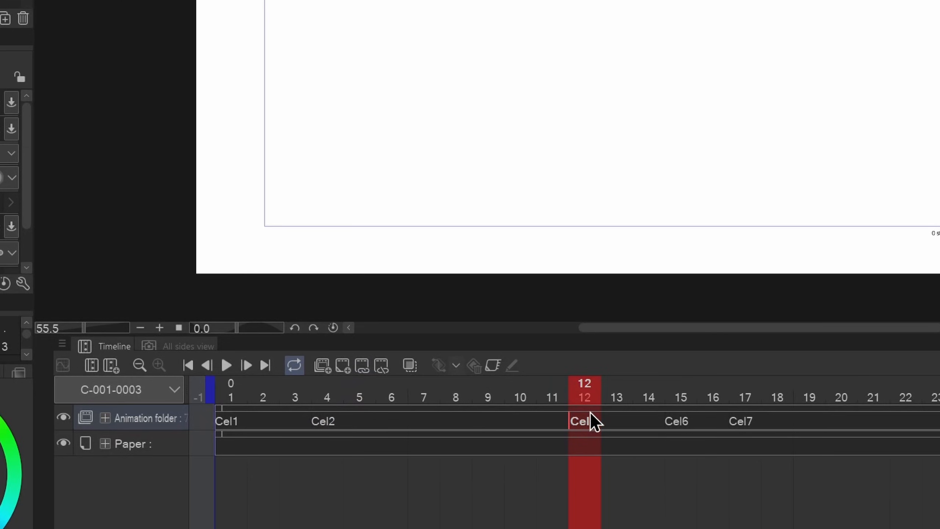
pyautogui.click(378, 367)
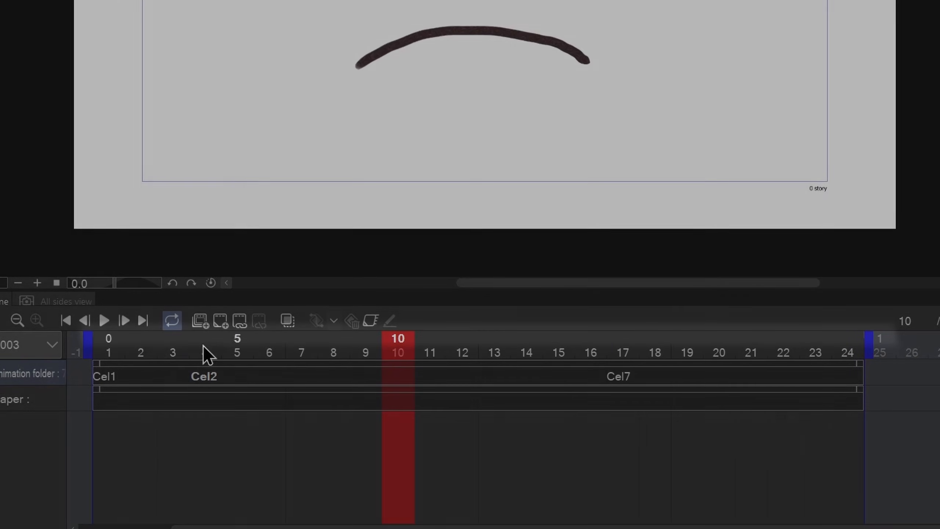
# Scrub the playhead back and forth between frames 1 and 24 to preview the assigned cels
pyautogui.click(306, 342)
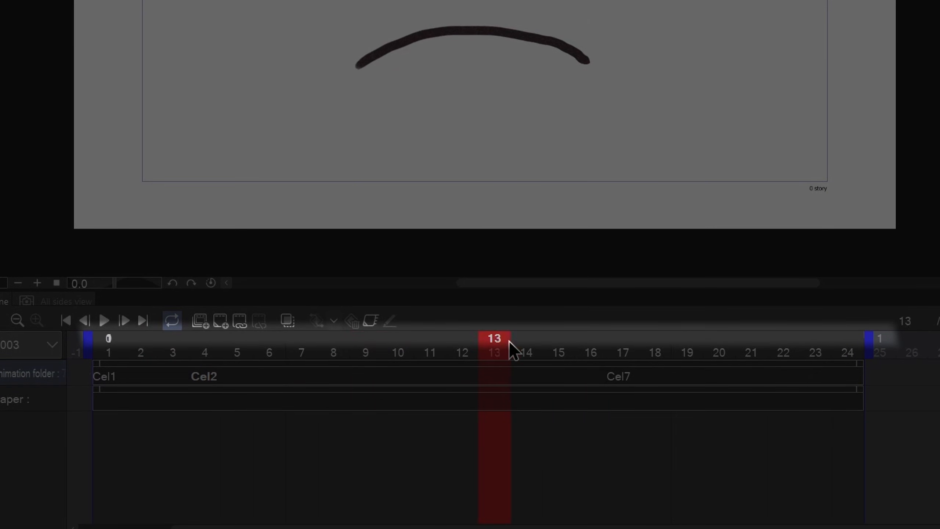
pyautogui.moveTo(508, 340)
pyautogui.mouseDown()
pyautogui.moveTo(764, 339)
pyautogui.moveTo(163, 348)
pyautogui.moveTo(116, 341)
pyautogui.moveTo(666, 346)
pyautogui.mouseUp()
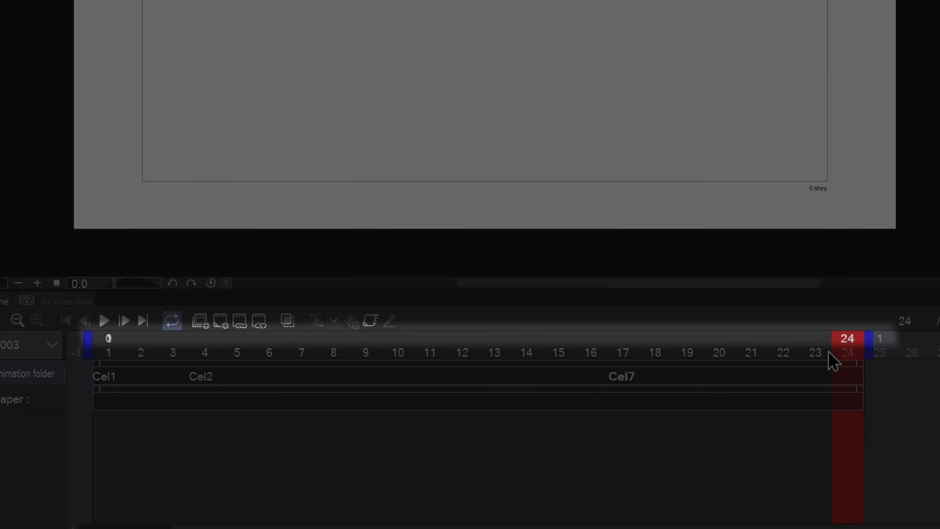
pyautogui.moveTo(829, 351)
pyautogui.mouseDown()
pyautogui.moveTo(122, 346)
pyautogui.moveTo(850, 346)
pyautogui.moveTo(251, 344)
pyautogui.moveTo(119, 361)
pyautogui.mouseUp()
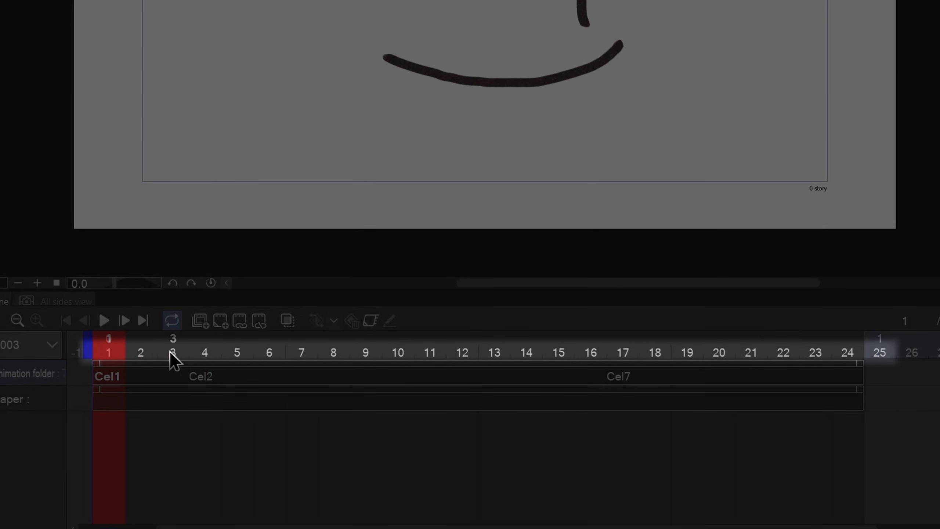
pyautogui.click(848, 353)
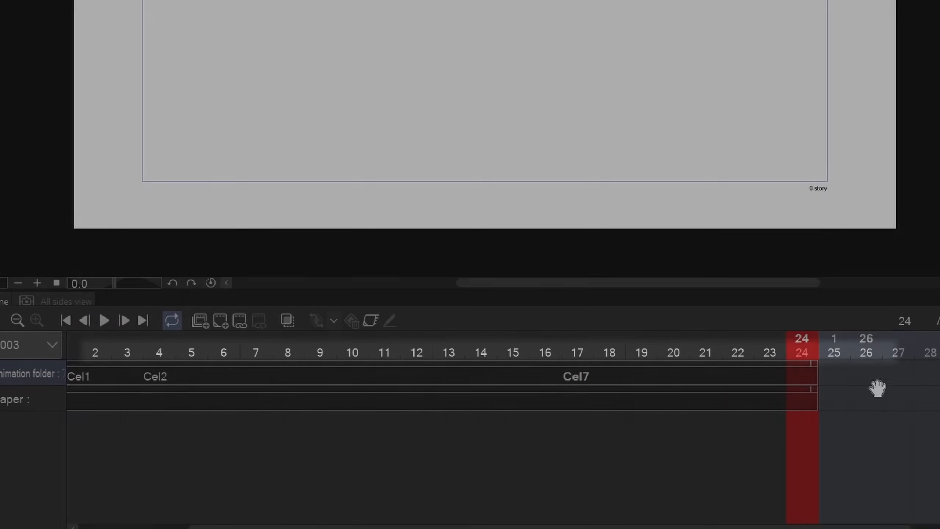
pyautogui.moveTo(846, 388); pyautogui.dragTo(791, 389)
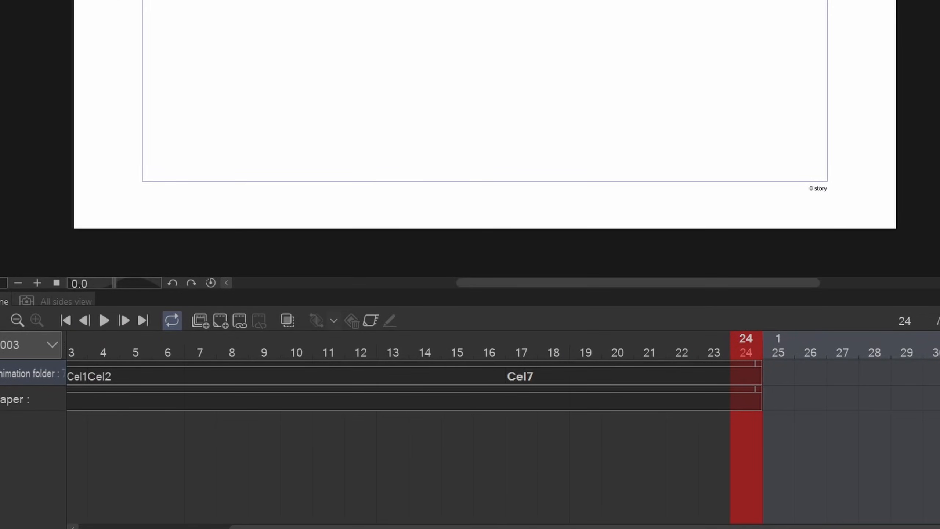
# Try extending the playback range by moving the timeline's end marker beyond frame 24
pyautogui.hscroll(-2, 773, 352)
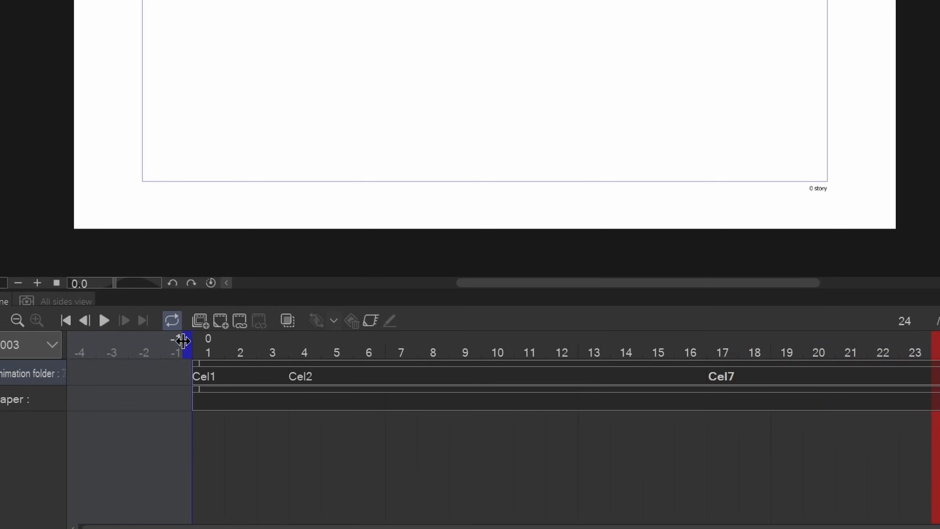
pyautogui.hscroll(1, 848, 418)
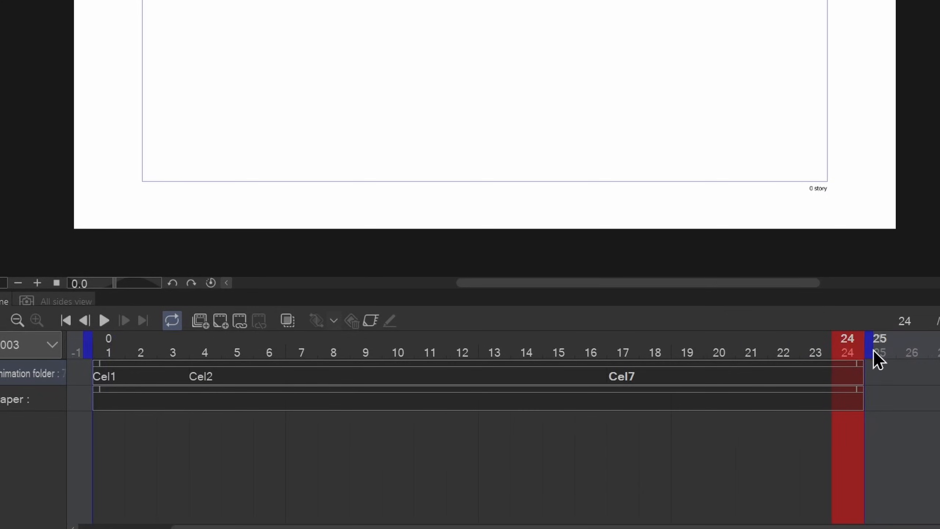
pyautogui.hscroll(2, 770, 356)
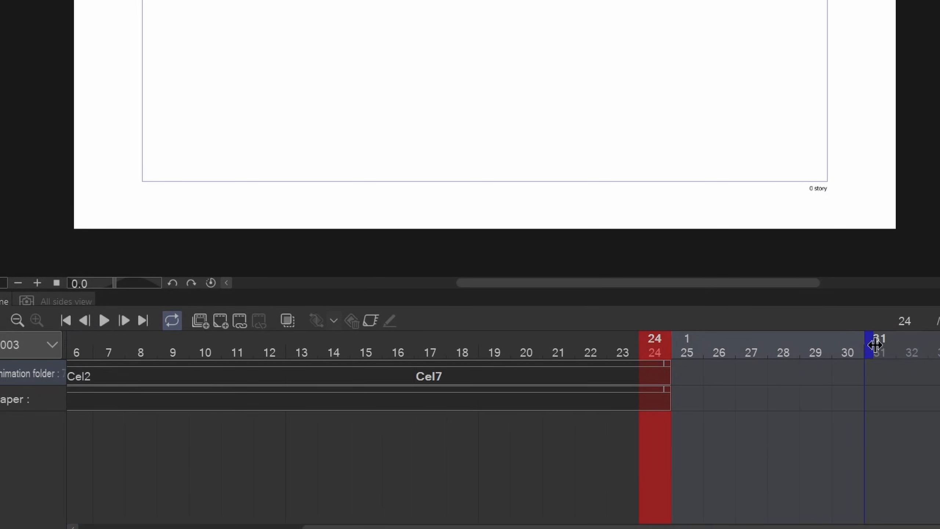
pyautogui.hscroll(3, 821, 384)
pyautogui.moveTo(869, 347)
pyautogui.mouseDown()
pyautogui.moveTo(847, 357)
pyautogui.moveTo(871, 347)
pyautogui.mouseUp()
pyautogui.hotkey('ctrl', 'z')
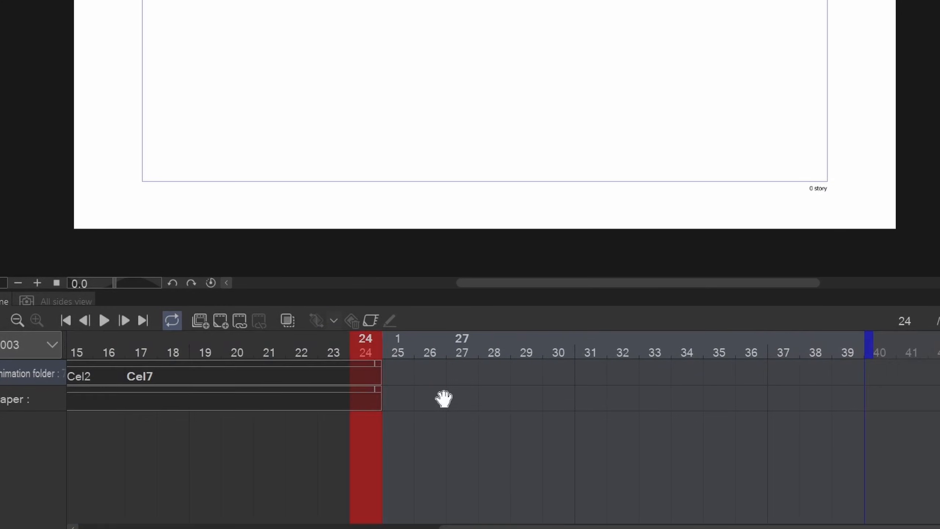
# Bring the timeline's end marker back to frame 24 and return the playhead to frame 1
pyautogui.moveTo(442, 399); pyautogui.dragTo(487, 390)
pyautogui.moveTo(564, 341); pyautogui.dragTo(407, 351)
pyautogui.moveTo(850, 352); pyautogui.dragTo(702, 359)
pyautogui.moveTo(863, 365); pyautogui.dragTo(233, 393)
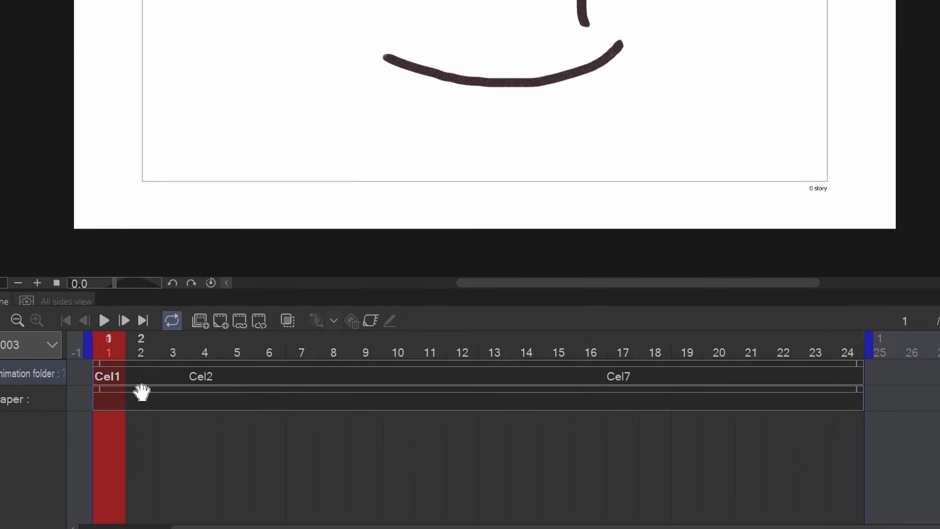
# Trim the animation folder clip's start past Cel1 and stretch it back to frame 1
pyautogui.click(3, 377)
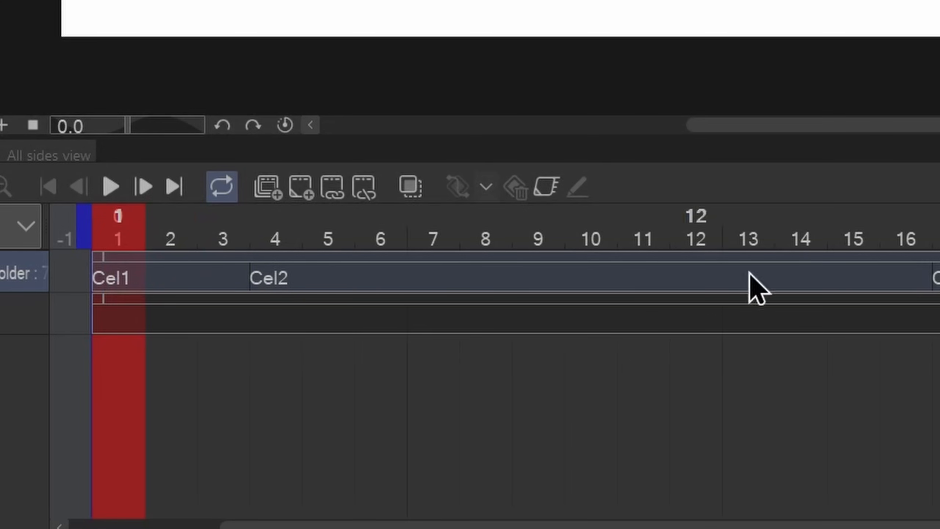
pyautogui.click(165, 307)
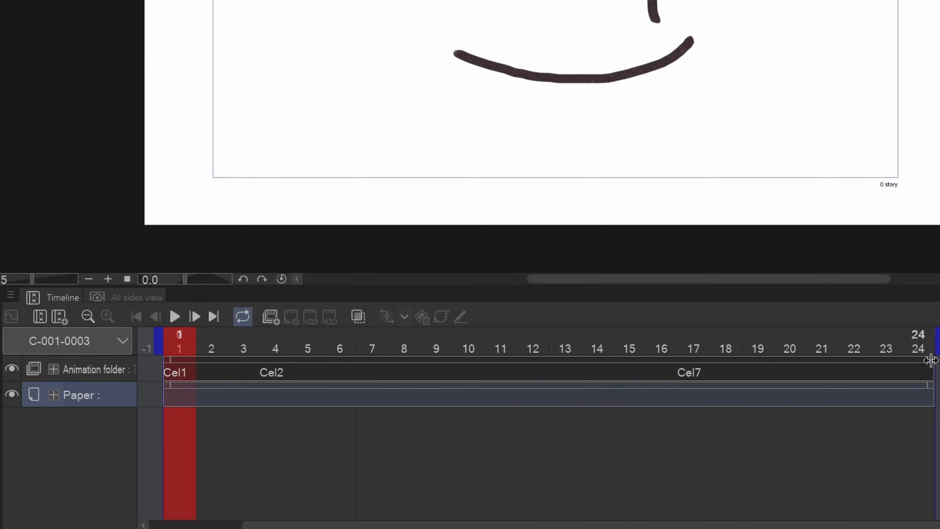
pyautogui.click(931, 360)
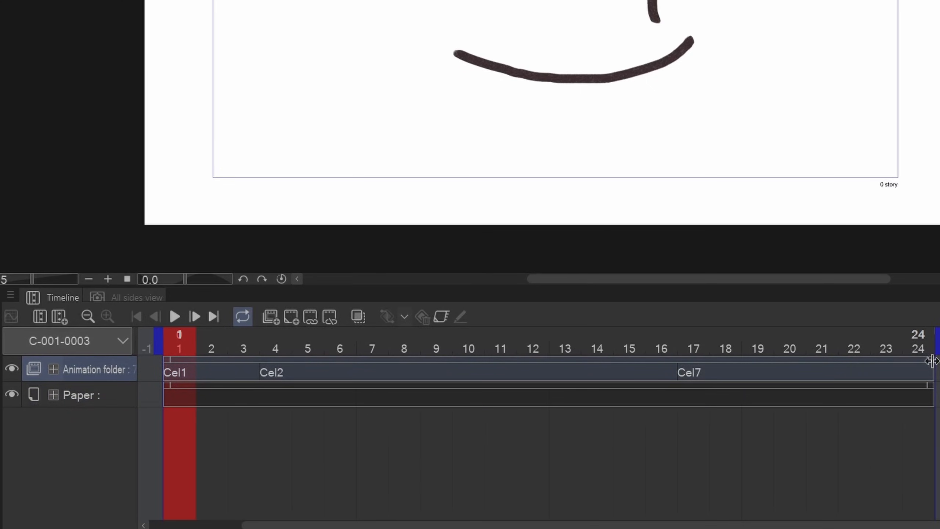
pyautogui.moveTo(166, 360)
pyautogui.mouseDown()
pyautogui.moveTo(518, 353)
pyautogui.moveTo(168, 358)
pyautogui.mouseUp()
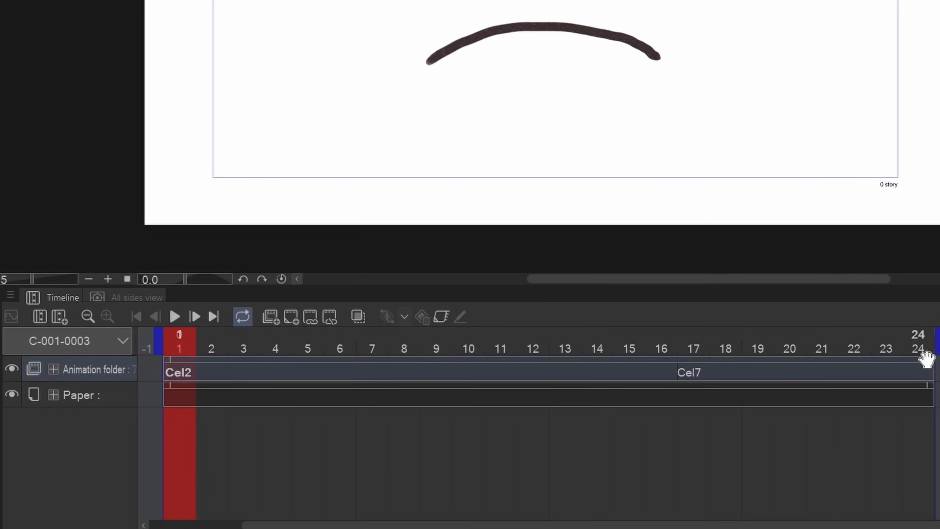
# Shorten the animation folder clip to end at frame 18, and stretch its end back to frame 24
pyautogui.click(402, 334)
pyautogui.moveTo(928, 359); pyautogui.dragTo(735, 360)
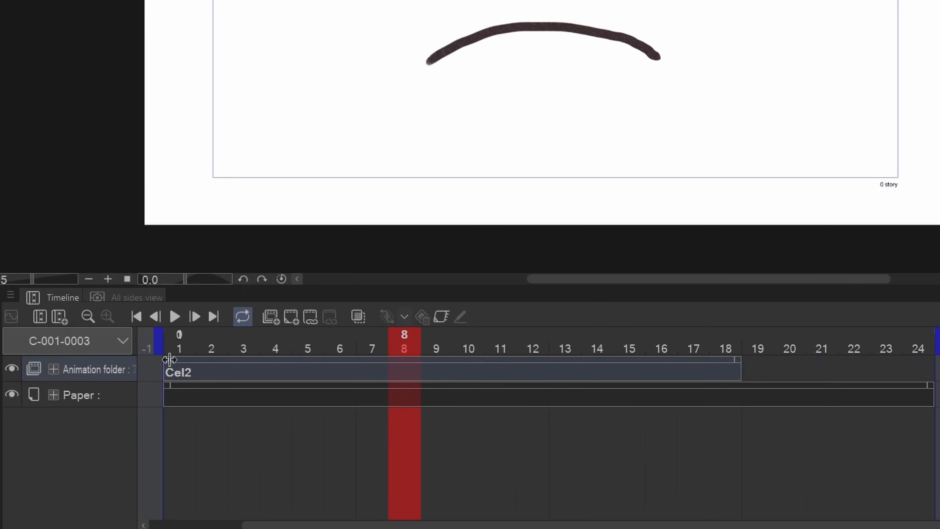
pyautogui.moveTo(170, 360)
pyautogui.mouseDown()
pyautogui.moveTo(468, 353)
pyautogui.moveTo(199, 369)
pyautogui.mouseUp()
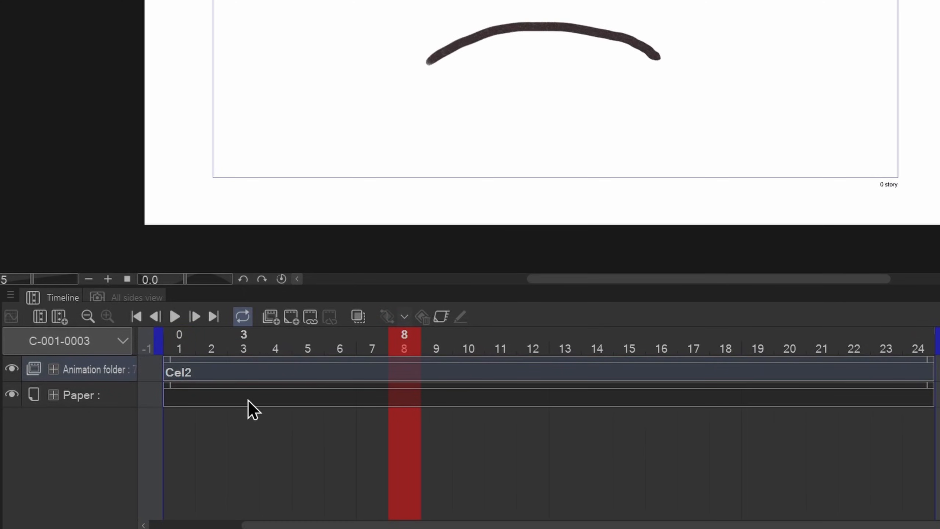
# Try trimming the Paper track's clip from both ends and moving it, and undo the changes
pyautogui.click(164, 390)
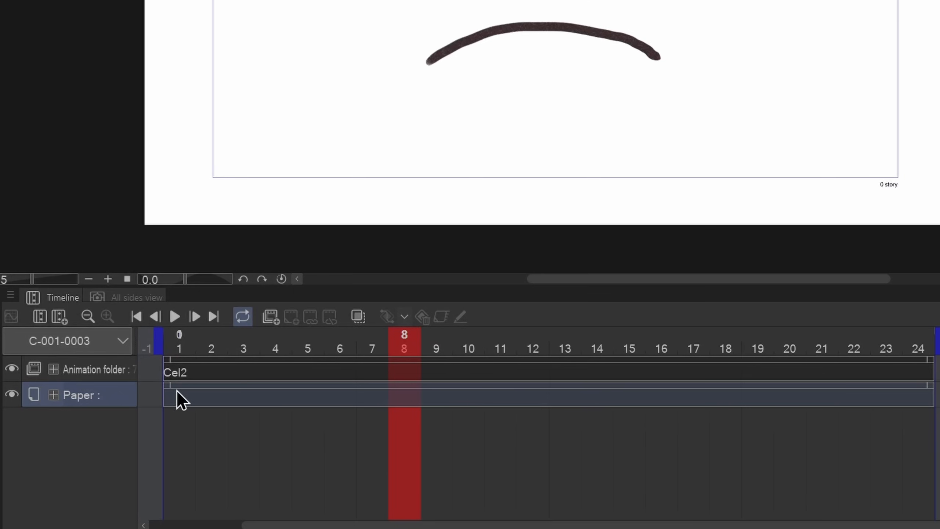
pyautogui.moveTo(169, 386); pyautogui.dragTo(487, 385)
pyautogui.moveTo(927, 385); pyautogui.dragTo(707, 385)
pyautogui.moveTo(625, 385)
pyautogui.mouseDown()
pyautogui.moveTo(397, 385)
pyautogui.moveTo(632, 386)
pyautogui.mouseUp()
pyautogui.moveTo(392, 390); pyautogui.dragTo(302, 395)
pyautogui.hotkey('ctrl', 'z')
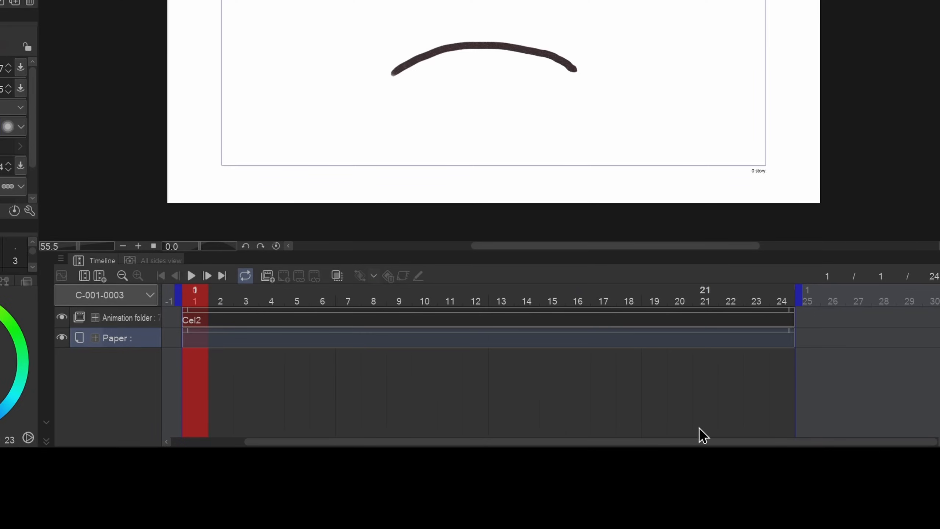
# Extend the timeline's end marker to frame 49 and select the animation folder track
pyautogui.click(122, 276)
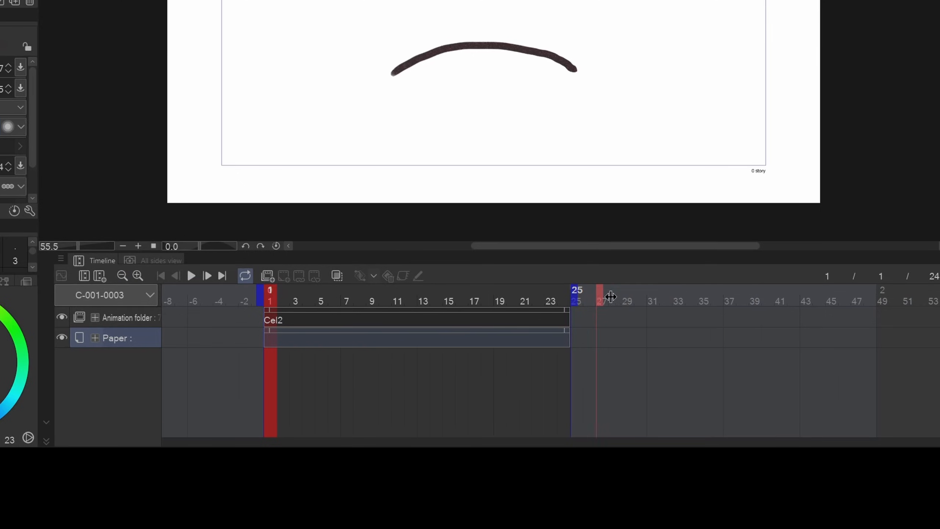
pyautogui.click(891, 316)
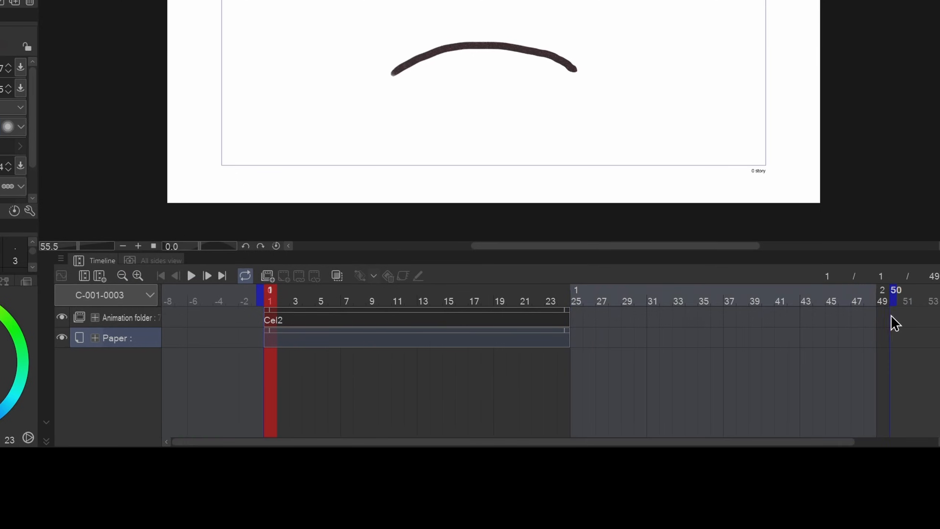
pyautogui.moveTo(563, 311)
pyautogui.mouseDown()
pyautogui.moveTo(556, 329)
pyautogui.moveTo(551, 312)
pyautogui.mouseUp()
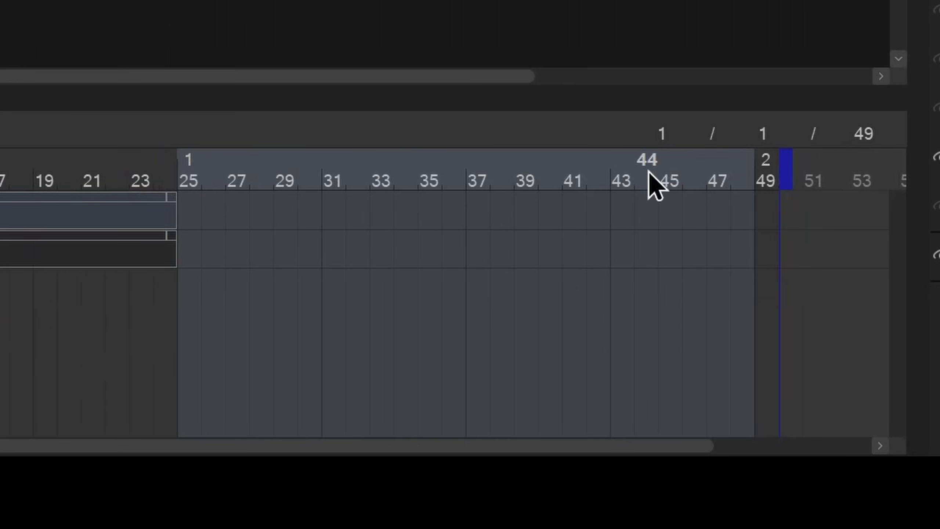
# Set frame 49 as the last displayed frame for the Animation folder and Paper tracks, and shorten the timeline to 48 frames
pyautogui.click(766, 179)
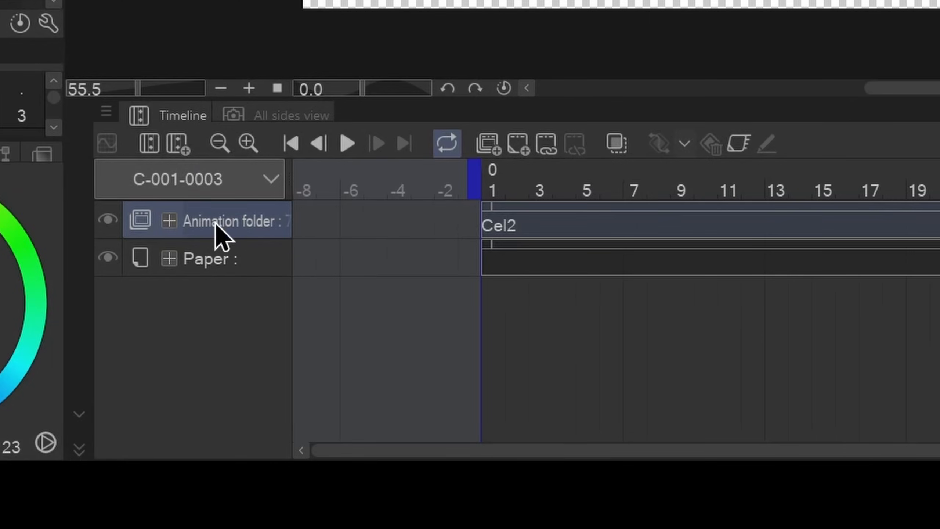
pyautogui.click(242, 258)
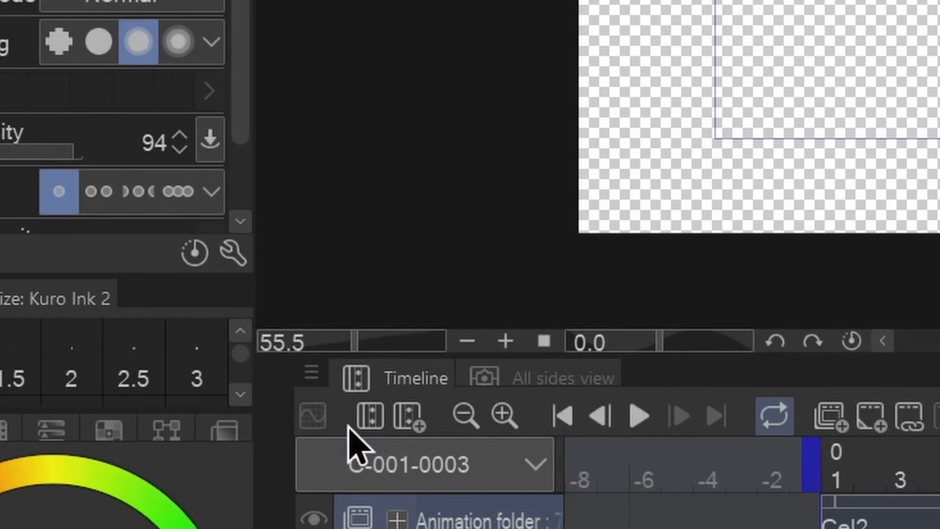
pyautogui.click(313, 376)
pyautogui.moveTo(180, 84)
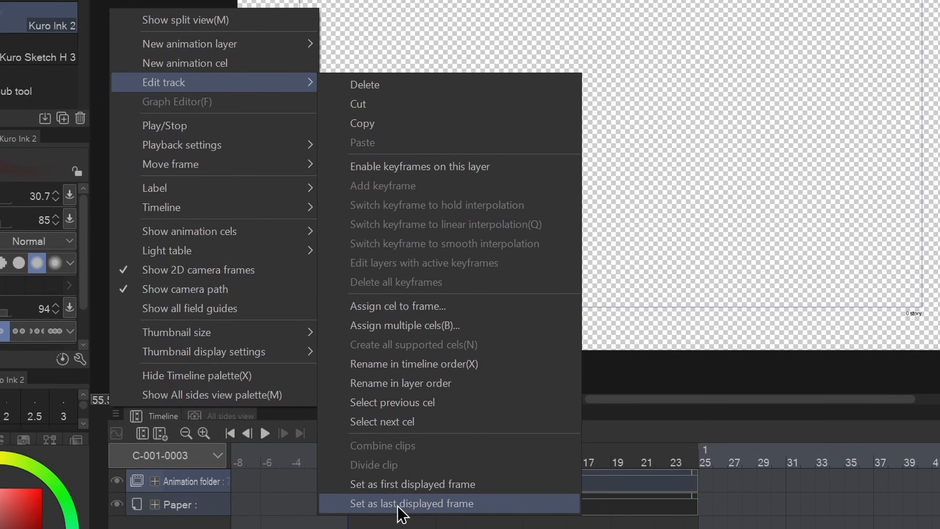
pyautogui.click(435, 504)
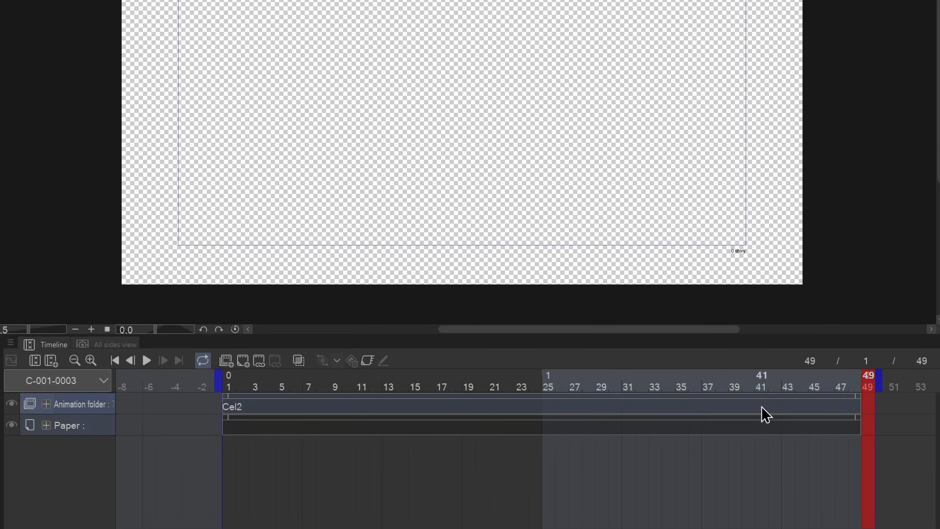
pyautogui.moveTo(864, 377)
pyautogui.mouseDown()
pyautogui.moveTo(829, 381)
pyautogui.moveTo(885, 380)
pyautogui.moveTo(860, 384)
pyautogui.mouseUp()
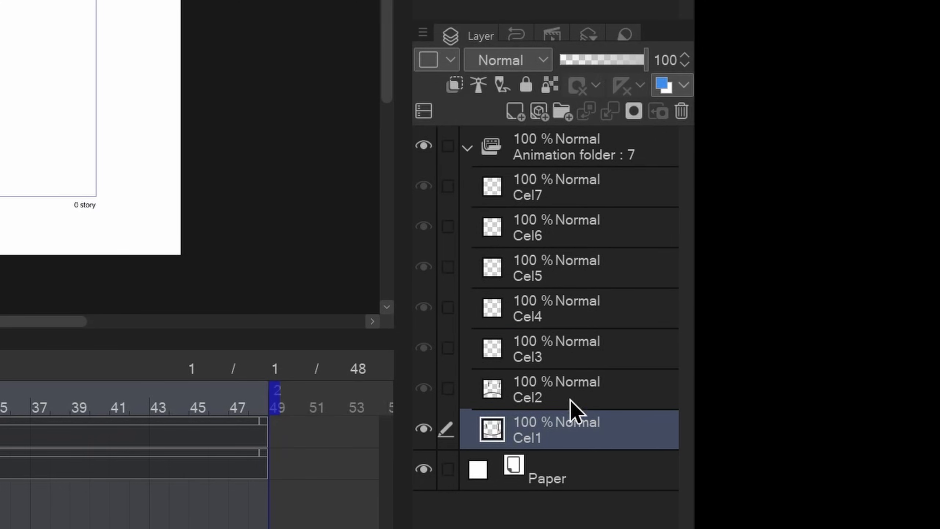
# Delete the layers Cel3 through Cel7 from the animation folder
pyautogui.click(561, 350)
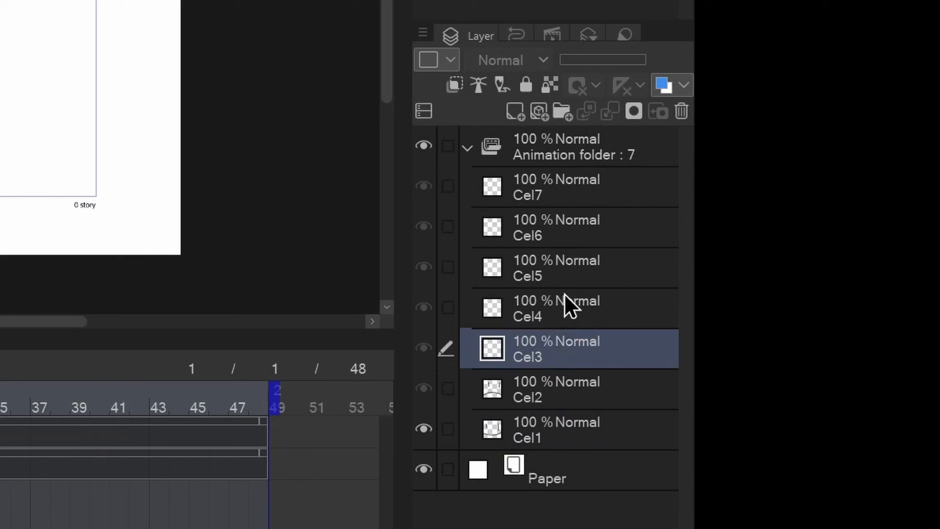
pyautogui.keyDown('shift'); pyautogui.click(557, 195); pyautogui.keyUp('shift')
pyautogui.click(680, 112)
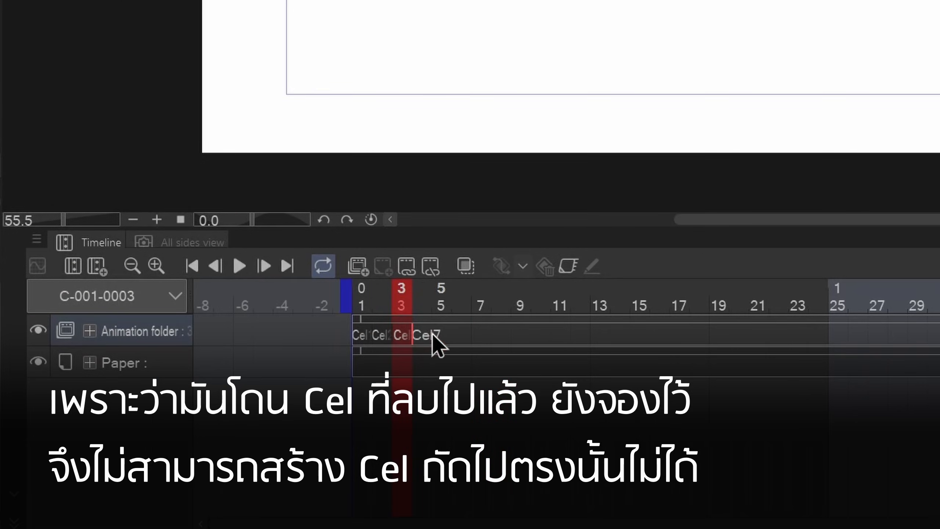
# Examine frames 2, 3 and 4 to compare their cel assignments with the remaining layers
pyautogui.click(381, 336)
pyautogui.click(417, 335)
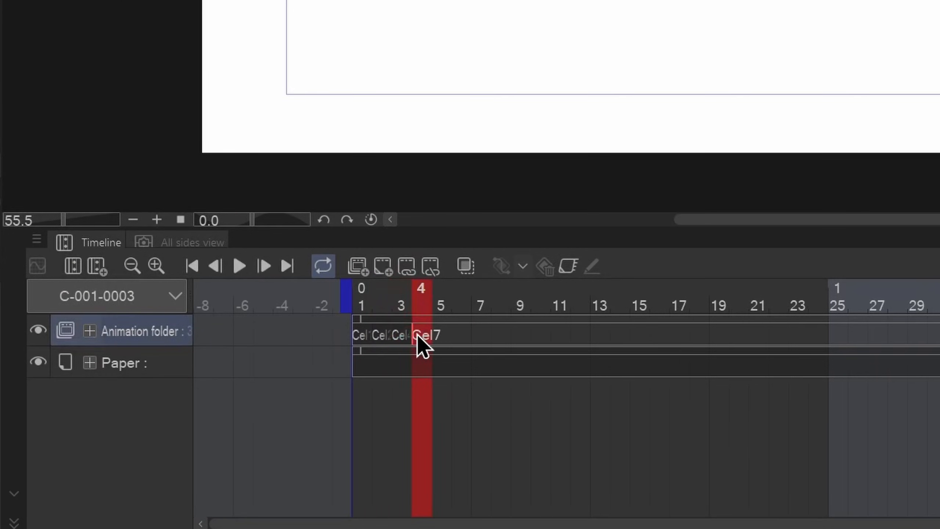
pyautogui.click(380, 335)
pyautogui.click(401, 336)
pyautogui.click(416, 335)
pyautogui.click(388, 336)
pyautogui.click(408, 337)
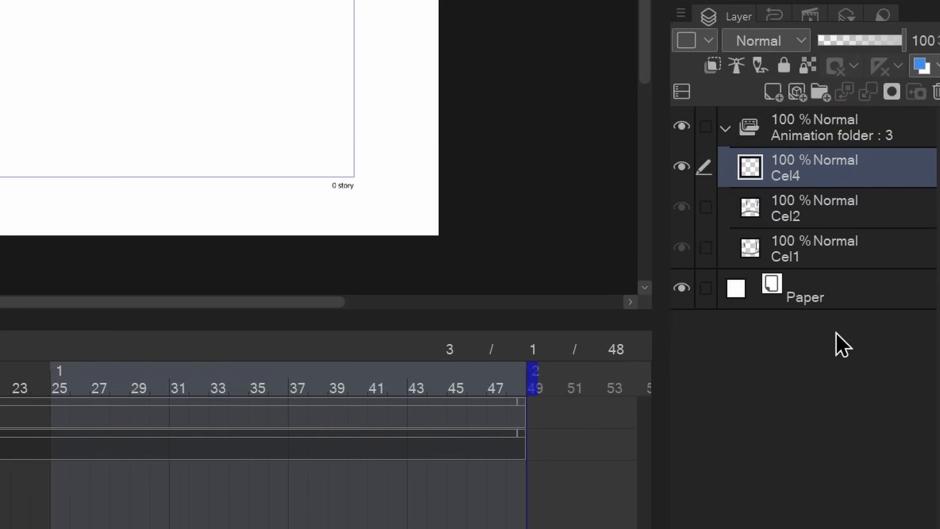
# Remove the cels assigned at frames 2, 3 and 4, and create a new animation cel starting from frame 1
pyautogui.moveTo(585, 273); pyautogui.dragTo(405, 289)
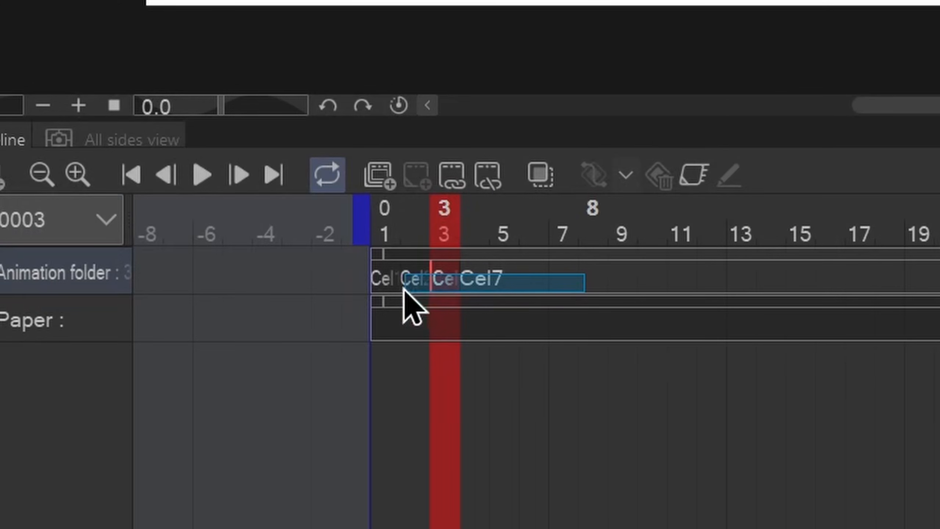
pyautogui.rightClick(440, 285)
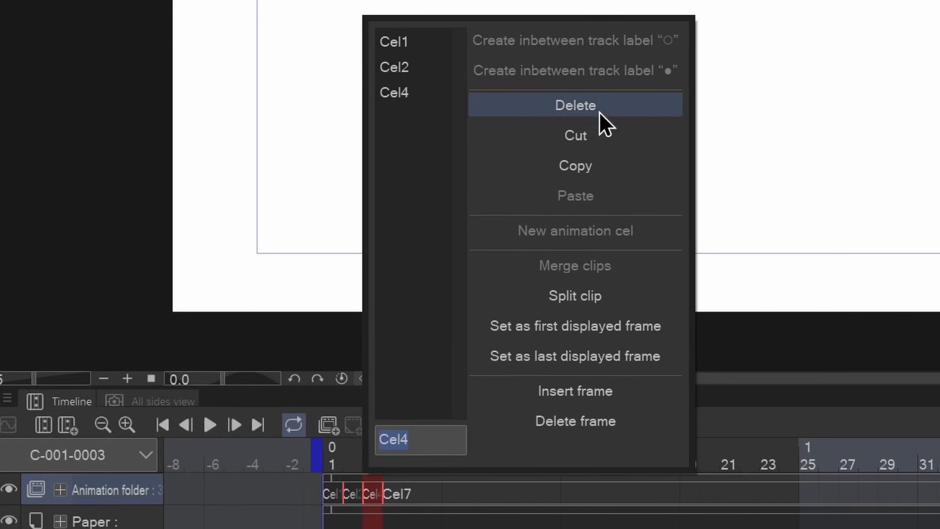
pyautogui.click(599, 112)
pyautogui.click(333, 491)
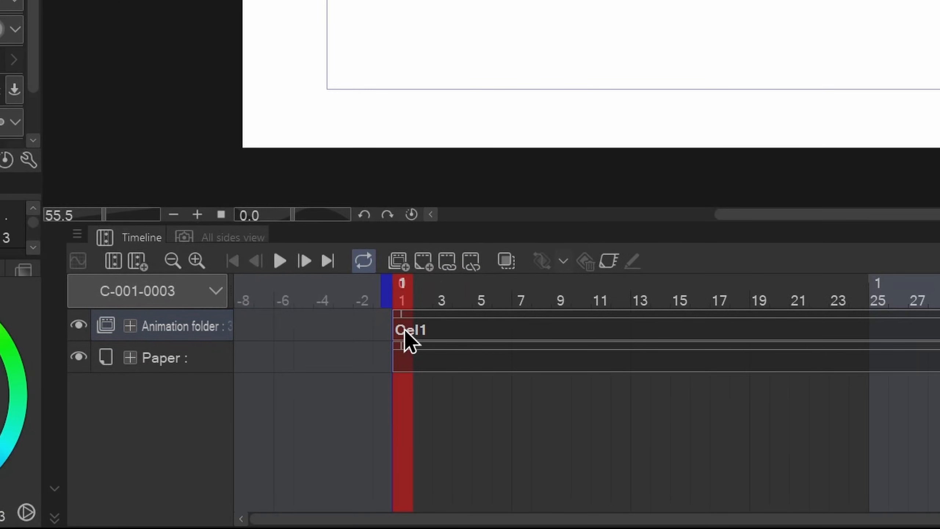
pyautogui.click(422, 261)
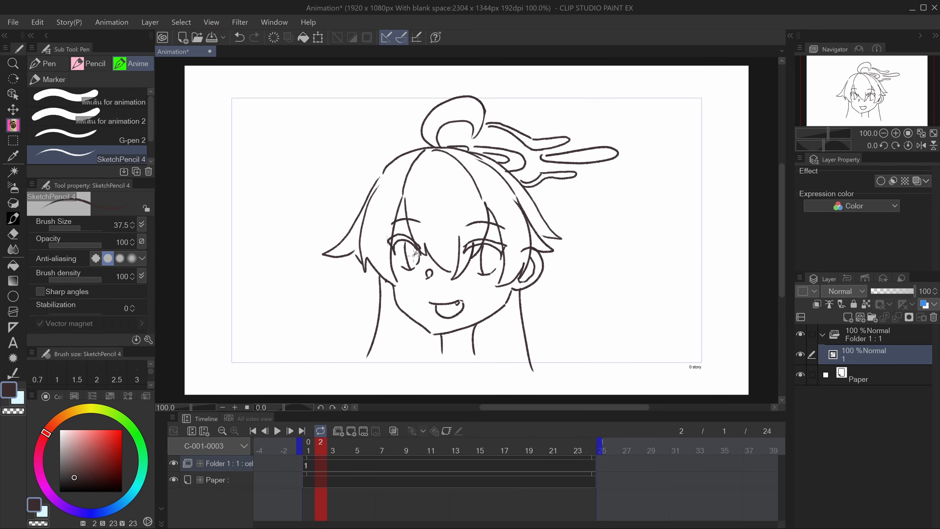
# Sketch the character's pupils, neck, shirt collar, shoulders and long hair strands on cel 1 with the SketchPencil 4
pyautogui.moveTo(414, 255); pyautogui.dragTo(416, 260)
pyautogui.moveTo(490, 249); pyautogui.dragTo(494, 261)
pyautogui.moveTo(491, 322); pyautogui.dragTo(513, 352)
pyautogui.moveTo(450, 337); pyautogui.dragTo(423, 367)
pyautogui.moveTo(386, 282); pyautogui.dragTo(373, 394)
pyautogui.moveTo(515, 358); pyautogui.dragTo(538, 394)
pyautogui.moveTo(422, 149); pyautogui.dragTo(379, 179)
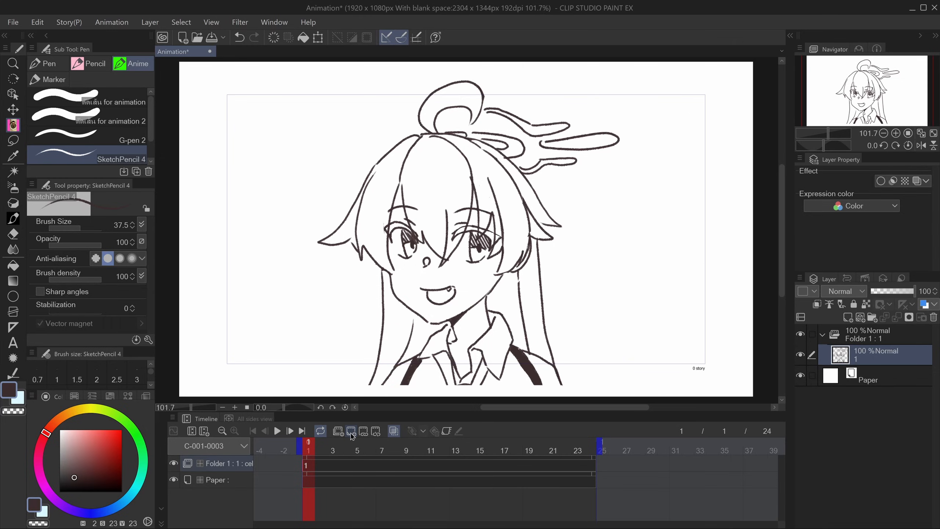
# Create cel 2 at frame 2 and sketch the character's closed eyes over the onion-skinned face
pyautogui.click(351, 431)
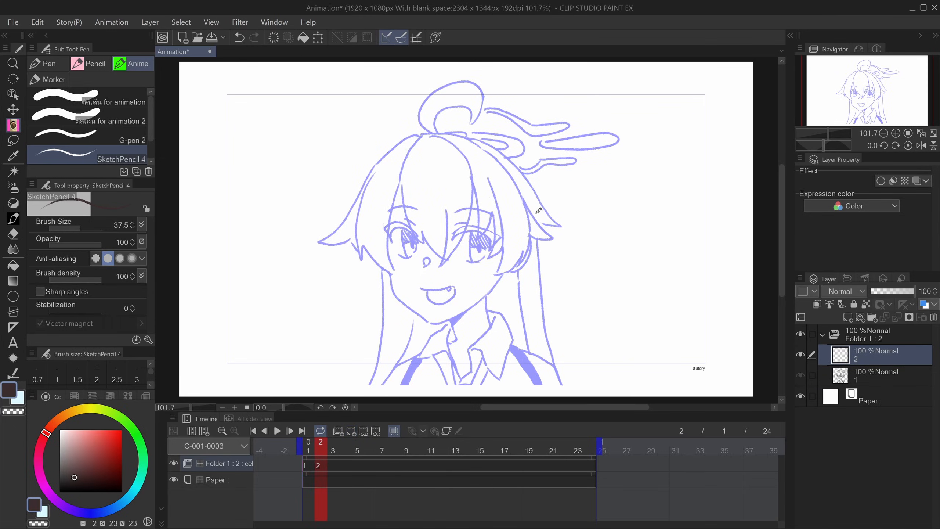
pyautogui.moveTo(388, 248)
pyautogui.mouseDown()
pyautogui.moveTo(491, 259)
pyautogui.moveTo(417, 263)
pyautogui.mouseUp()
pyautogui.hotkey('ctrl', 'z')
pyautogui.click(308, 450)
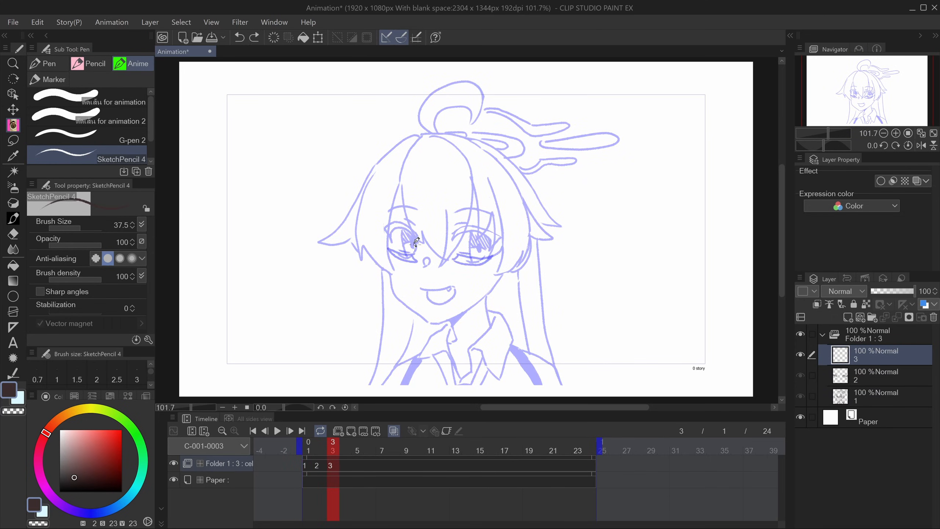
# Sketch the half-open eyes on cel 3 at frame 3, with upper lashes, pupils and iris lines
pyautogui.moveTo(394, 234); pyautogui.dragTo(417, 246)
pyautogui.moveTo(384, 236)
pyautogui.mouseDown()
pyautogui.moveTo(393, 247)
pyautogui.moveTo(417, 245)
pyautogui.mouseUp()
pyautogui.moveTo(452, 246); pyautogui.dragTo(496, 247)
pyautogui.moveTo(497, 246)
pyautogui.mouseDown()
pyautogui.moveTo(490, 256)
pyautogui.moveTo(497, 244)
pyautogui.mouseUp()
pyautogui.moveTo(470, 241); pyautogui.dragTo(475, 262)
pyautogui.moveTo(473, 245); pyautogui.dragTo(487, 250)
pyautogui.moveTo(404, 239); pyautogui.dragTo(408, 257)
pyautogui.moveTo(404, 238); pyautogui.dragTo(411, 244)
# Shorten the playback range to frames 1 through 3 and play the looping blink
pyautogui.click(308, 451)
pyautogui.click(277, 430)
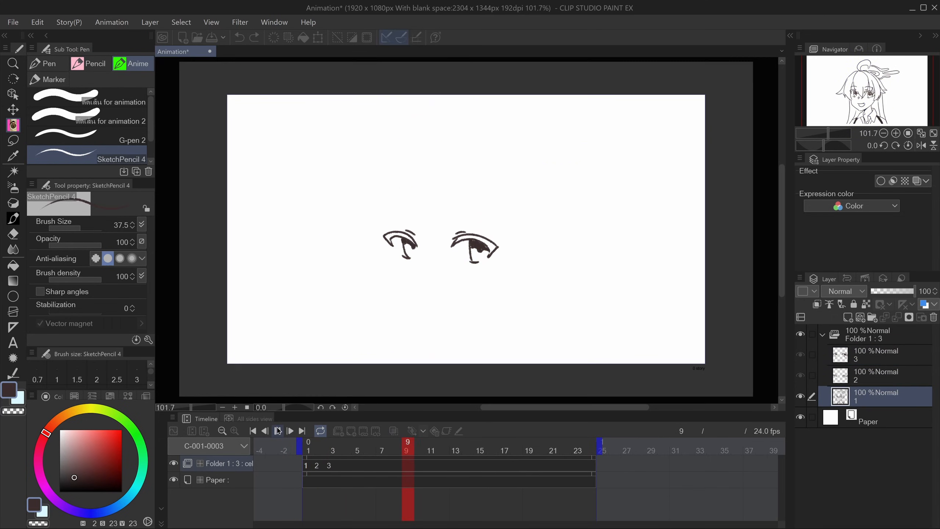
pyautogui.click(277, 431)
pyautogui.moveTo(599, 445); pyautogui.dragTo(342, 446)
pyautogui.click(278, 431)
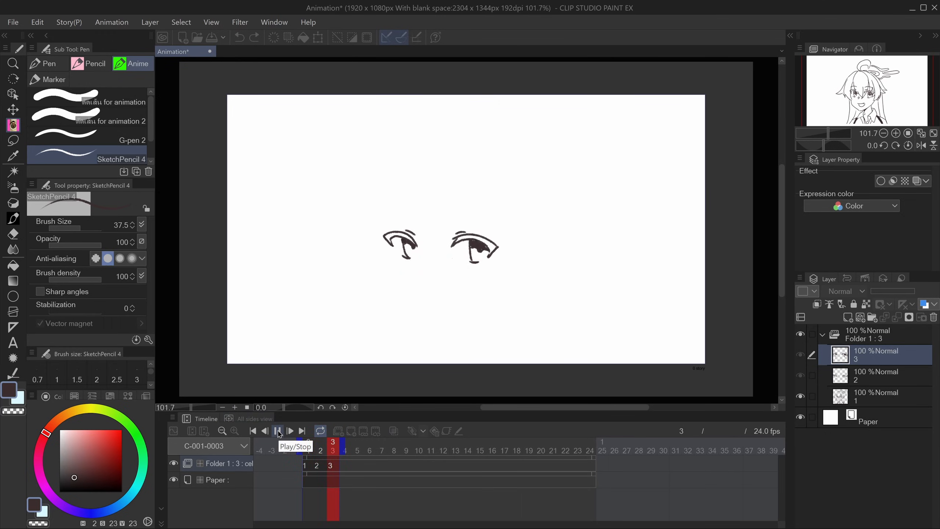
pyautogui.click(277, 431)
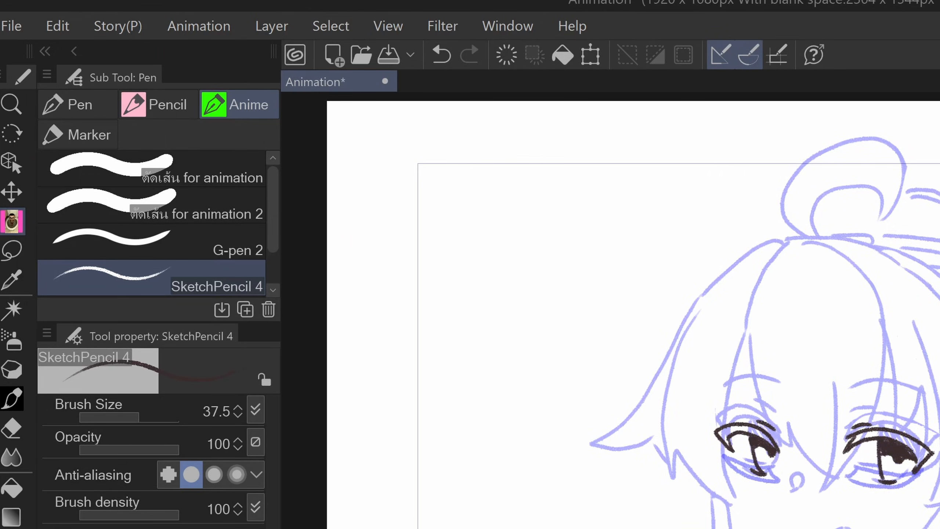
# Change the timeline's frame rate to 8 fps, leaving the total number of frames unscaled, and play the animation
pyautogui.click(191, 32)
pyautogui.moveTo(207, 252)
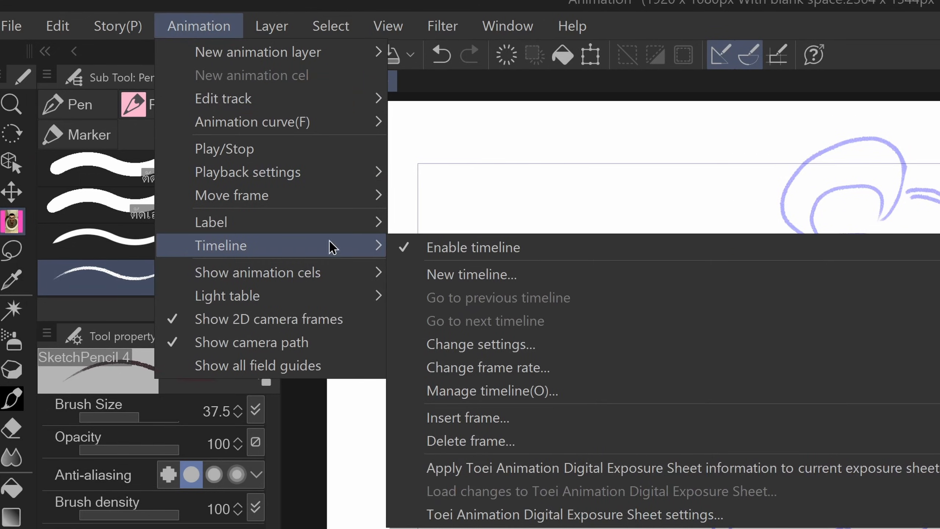
pyautogui.click(430, 367)
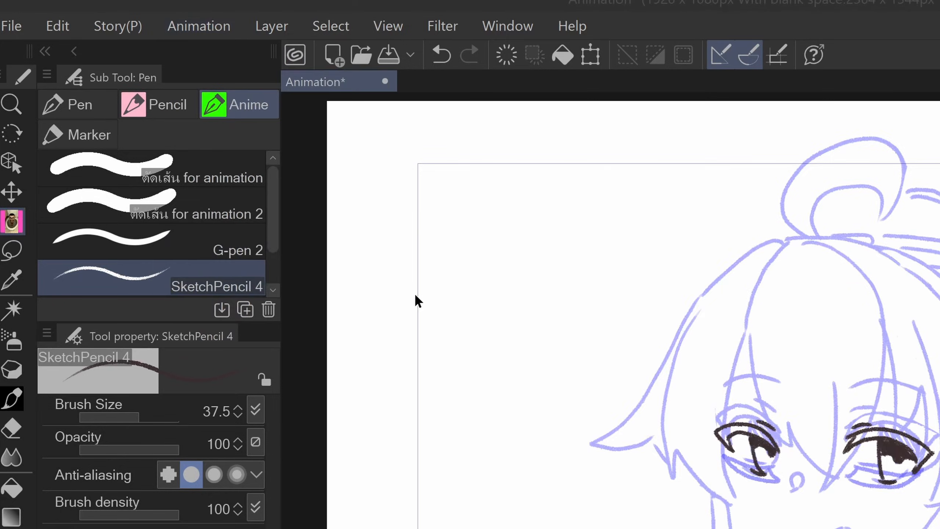
pyautogui.click(509, 277)
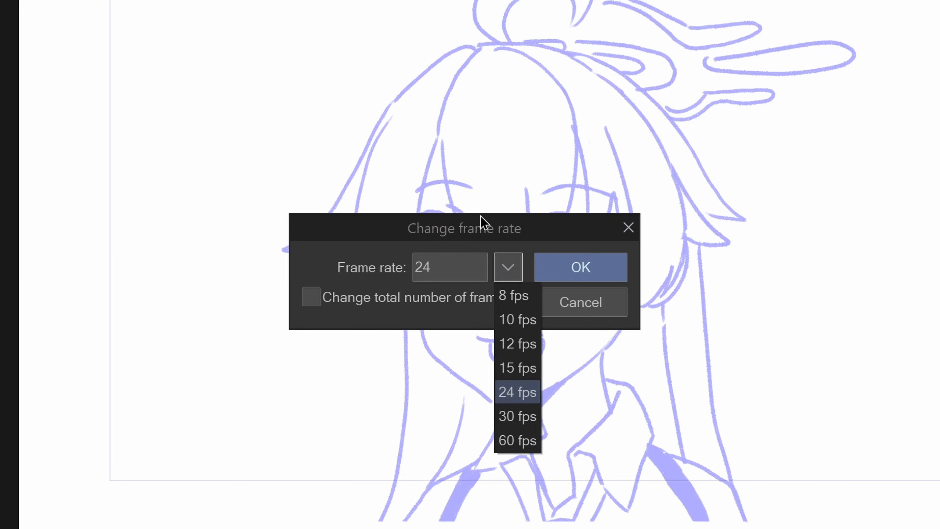
pyautogui.click(515, 296)
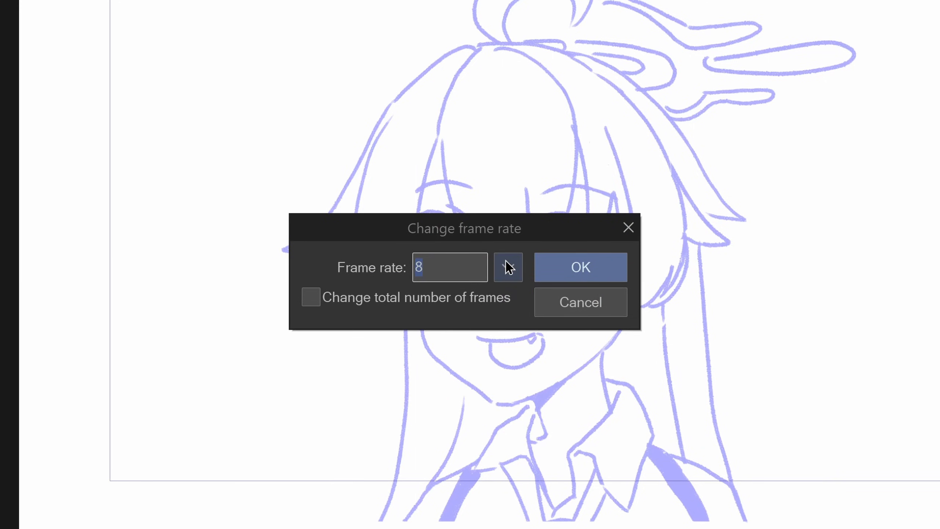
pyautogui.click(572, 267)
pyautogui.click(277, 431)
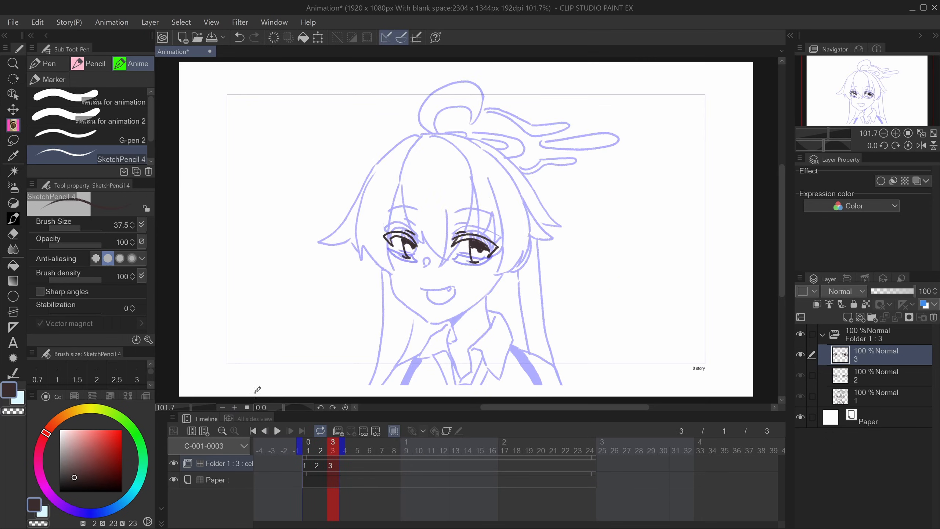
# Add a second animation folder at frame 1 and move cel 1 with the full character drawing into it
pyautogui.click(309, 459)
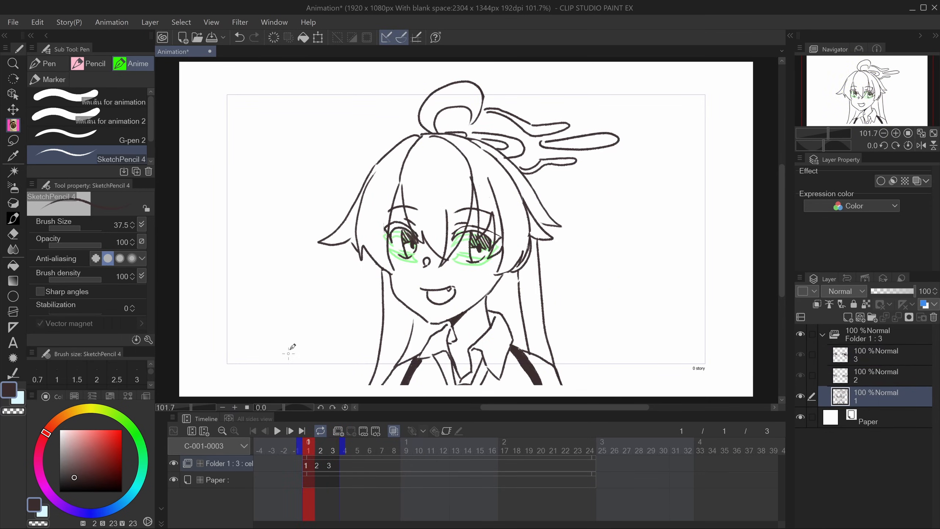
pyautogui.moveTo(313, 452)
pyautogui.mouseDown()
pyautogui.moveTo(326, 452)
pyautogui.moveTo(310, 453)
pyautogui.mouseUp()
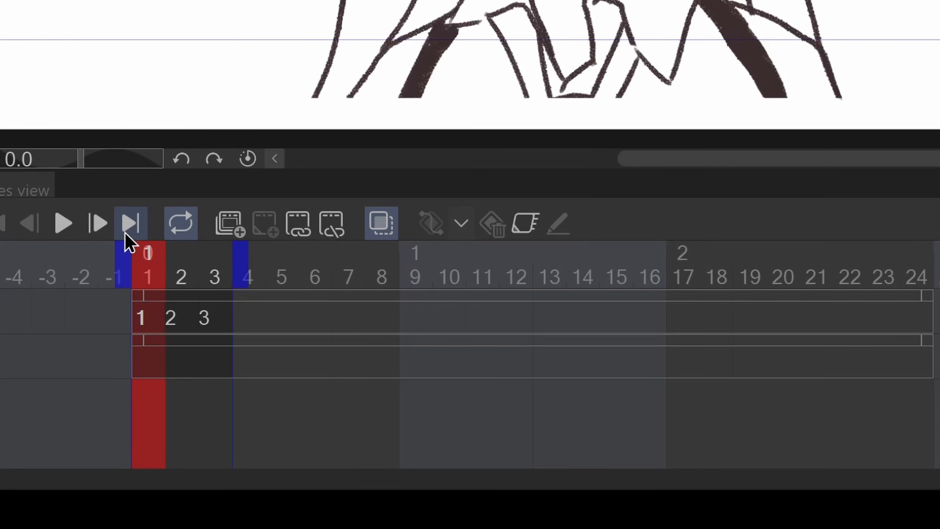
pyautogui.click(234, 229)
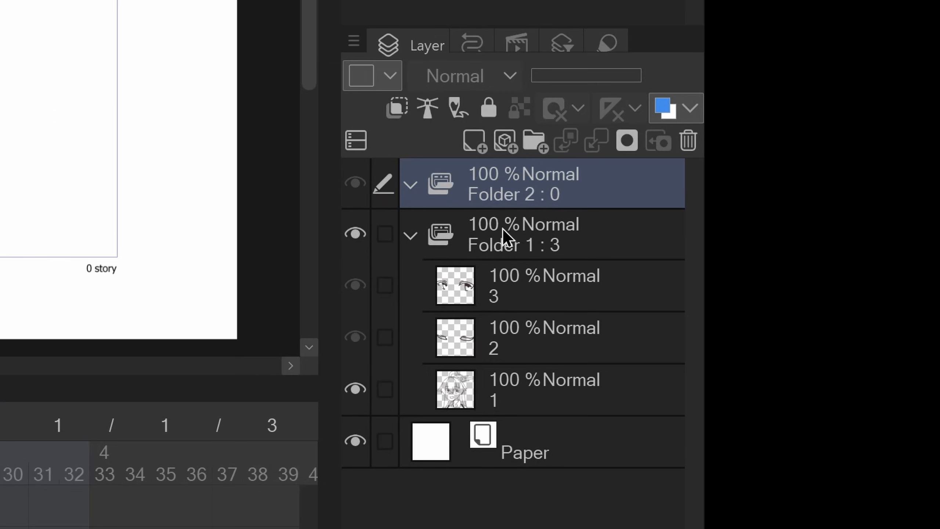
pyautogui.click(542, 390)
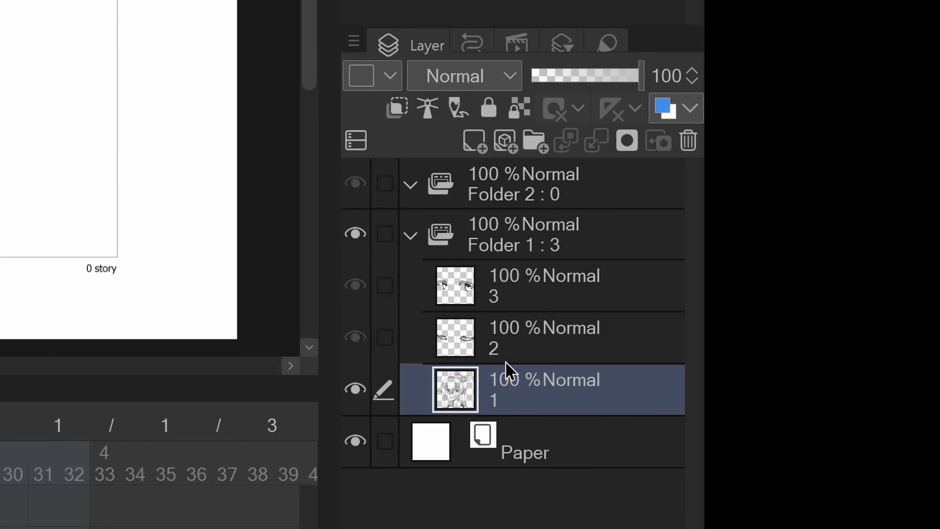
pyautogui.moveTo(504, 367); pyautogui.dragTo(490, 190)
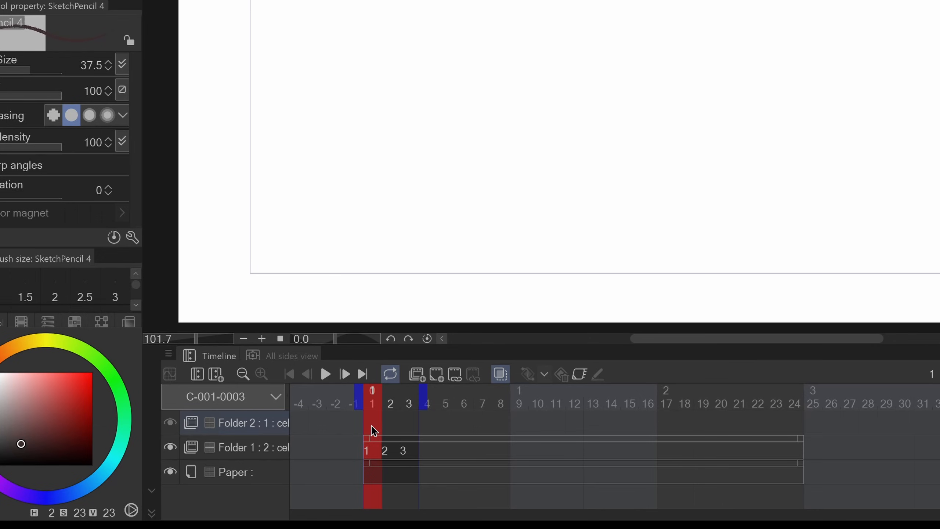
# Assign cel 1 to frame 1 of Folder 2 and place Folder 2 beneath Folder 1 in the layer order
pyautogui.rightClick(374, 429)
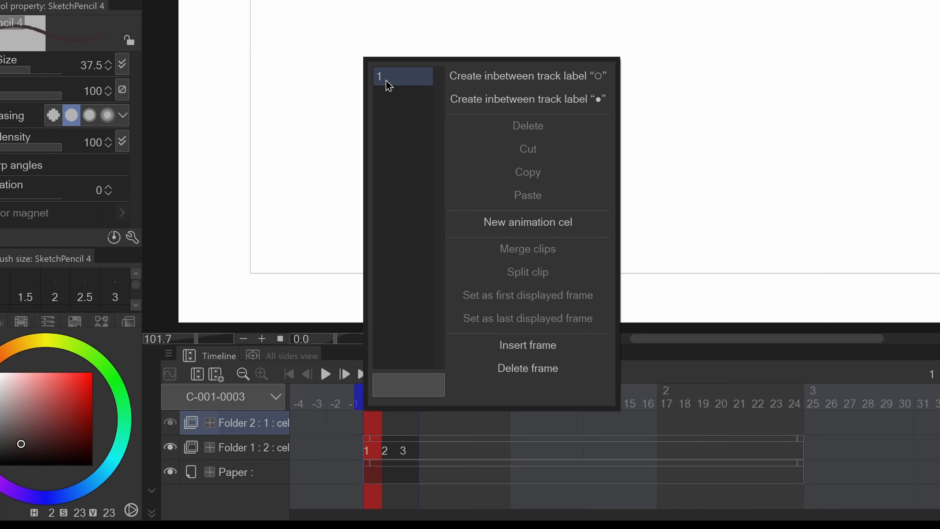
pyautogui.click(386, 80)
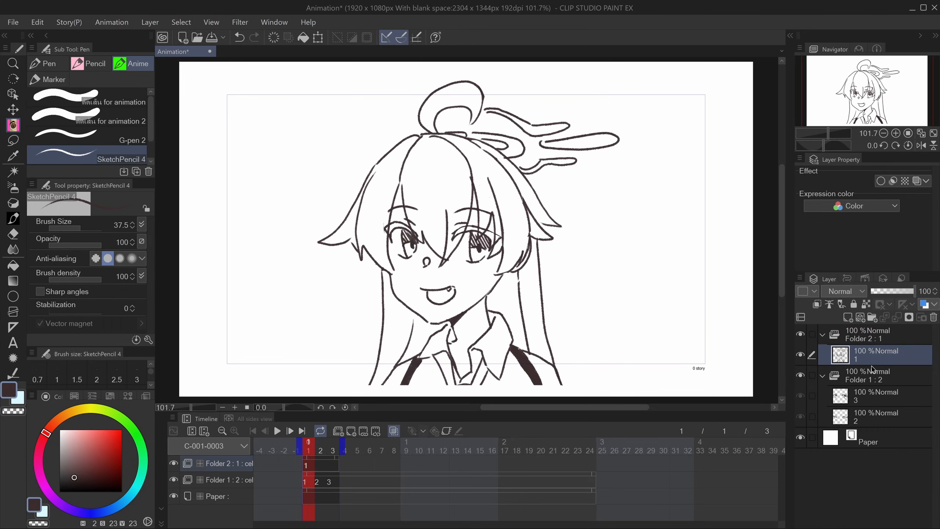
pyautogui.click(823, 376)
pyautogui.click(822, 335)
pyautogui.moveTo(854, 338); pyautogui.dragTo(852, 364)
pyautogui.click(823, 334)
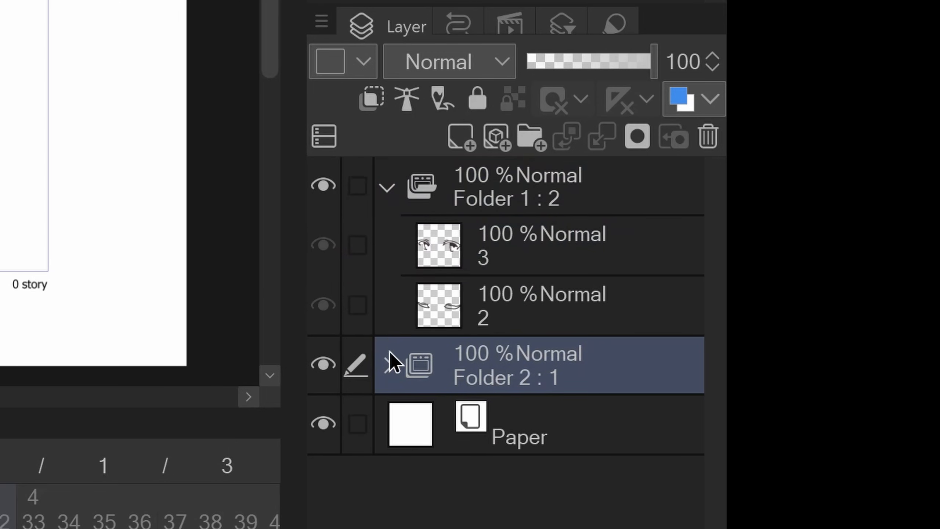
pyautogui.click(389, 362)
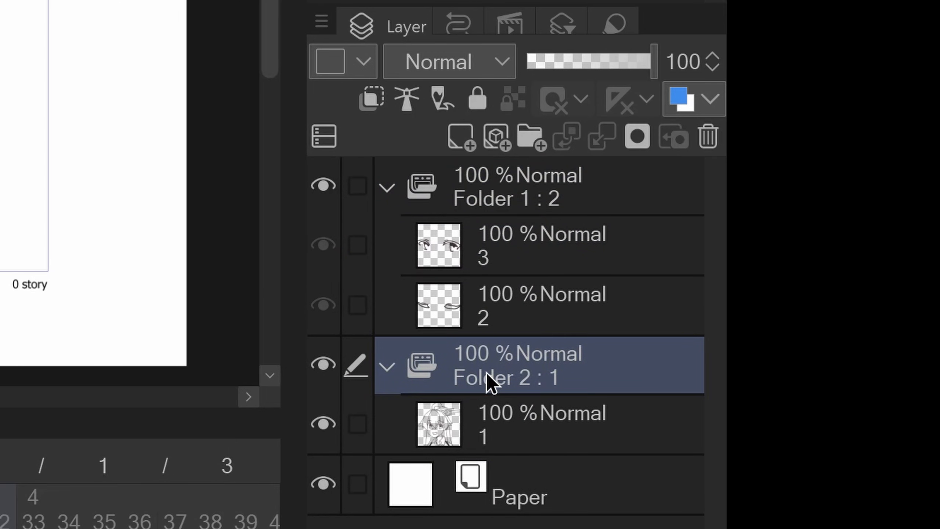
# Lasso the eyes, eyebrows and overlapping fringe lines on Folder 2's cel 1 and remove them from the drawing
pyautogui.moveTo(310, 449)
pyautogui.mouseDown()
pyautogui.moveTo(333, 450)
pyautogui.moveTo(310, 450)
pyautogui.mouseUp()
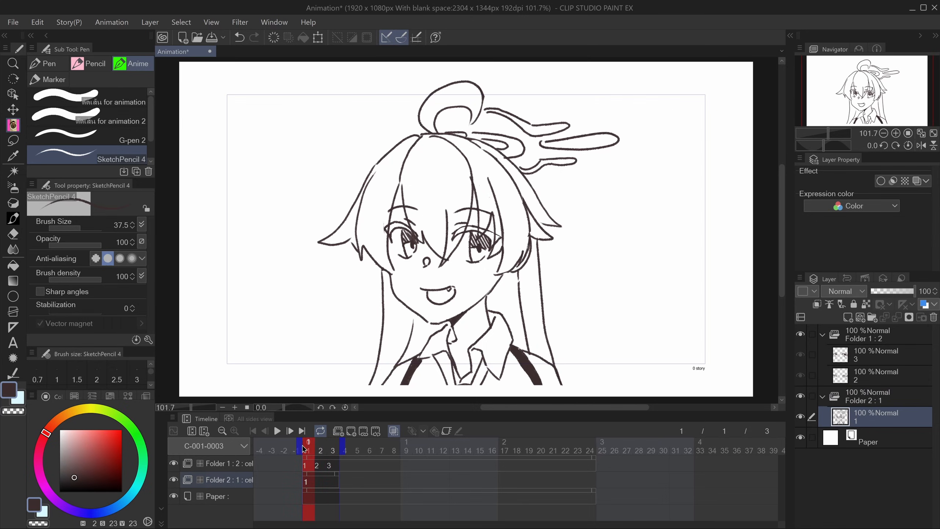
pyautogui.press('m')
pyautogui.moveTo(425, 197)
pyautogui.mouseDown()
pyautogui.moveTo(398, 263)
pyautogui.moveTo(479, 271)
pyautogui.moveTo(422, 194)
pyautogui.mouseUp()
pyautogui.press('Delete')
pyautogui.hotkey('ctrl', 'd')
# Add a new layer to Folder 1 as the open-eyes cel and name it 1
pyautogui.click(862, 334)
pyautogui.click(848, 317)
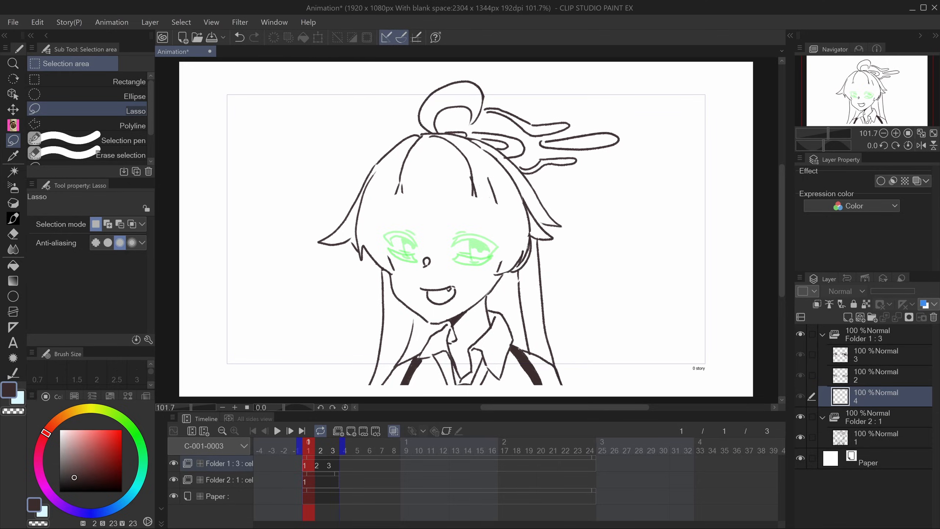
pyautogui.write('1')
pyautogui.press('Return')
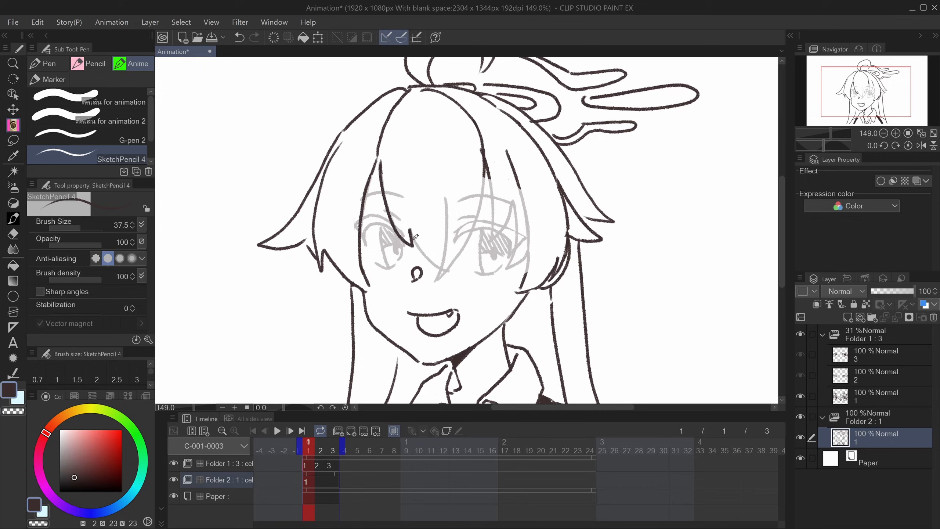
# Redraw the fringe strands around the dimmed eyes on Folder 2's cel 1
pyautogui.moveTo(481, 237); pyautogui.dragTo(512, 249)
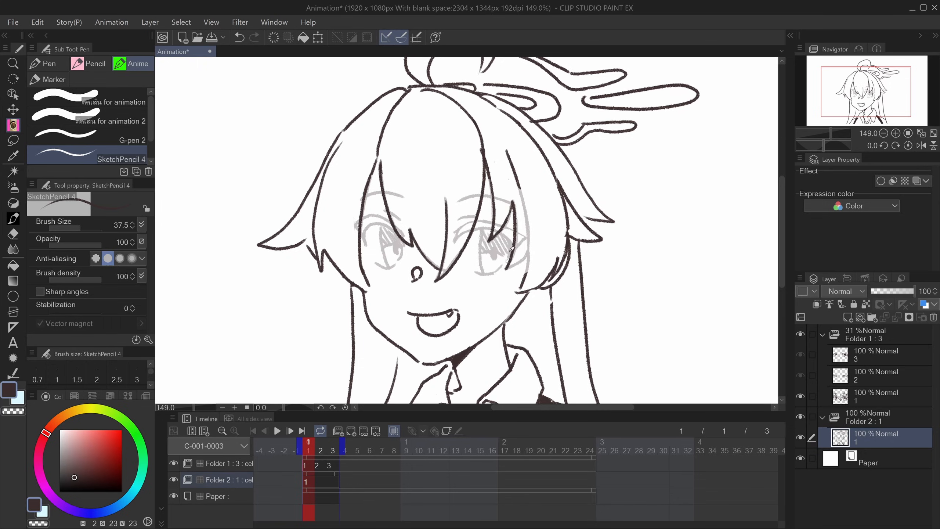
pyautogui.moveTo(359, 207)
pyautogui.mouseDown()
pyautogui.moveTo(389, 213)
pyautogui.moveTo(369, 171)
pyautogui.moveTo(481, 189)
pyautogui.moveTo(483, 225)
pyautogui.mouseUp()
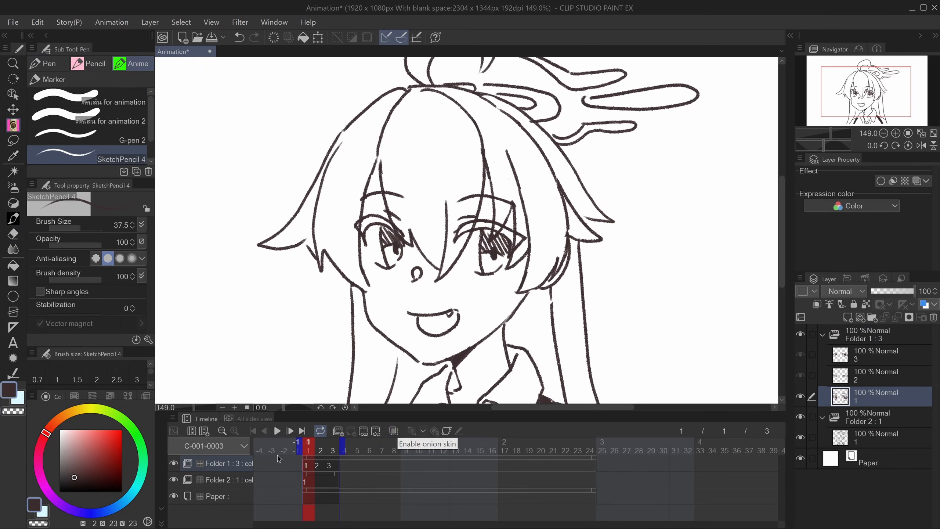
# Toggle the folders' visibility and step through frames 1 to 3 to compare the eye cels over the base drawing
pyautogui.click(321, 449)
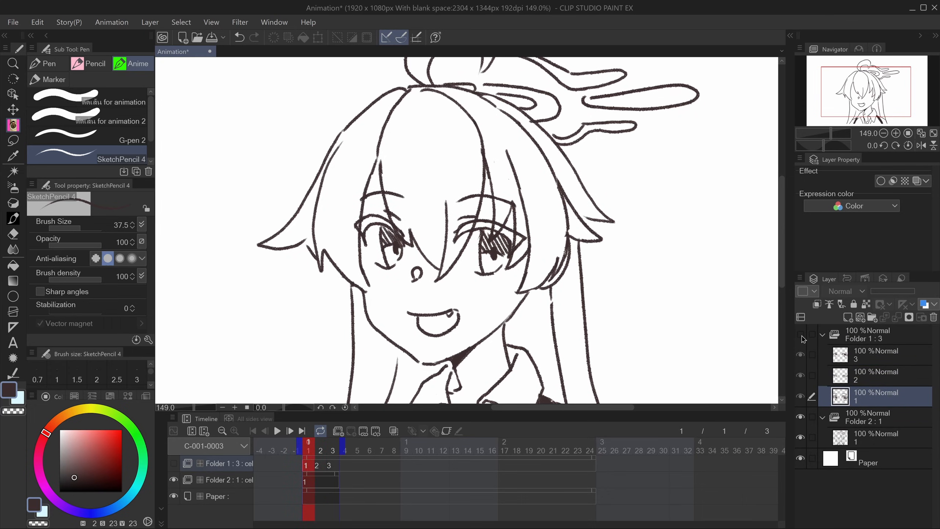
pyautogui.click(800, 416)
pyautogui.click(800, 418)
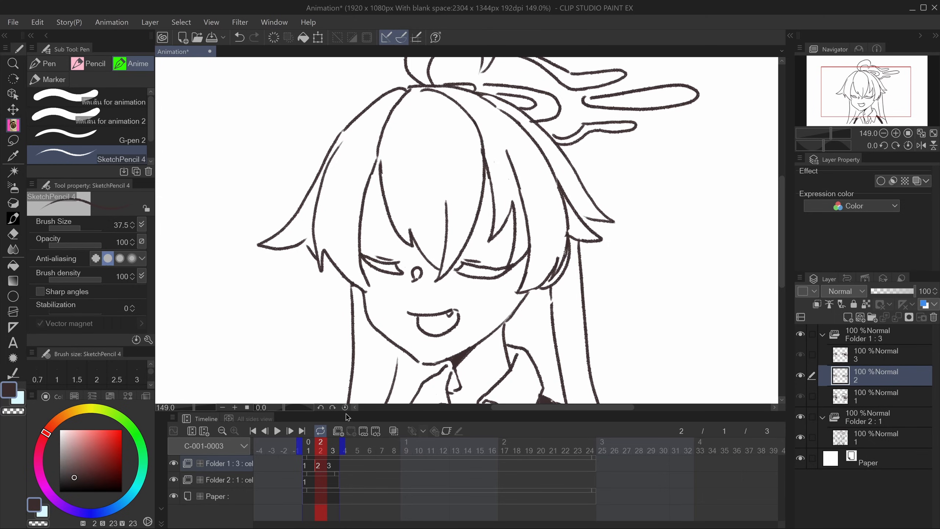
pyautogui.press('Left')
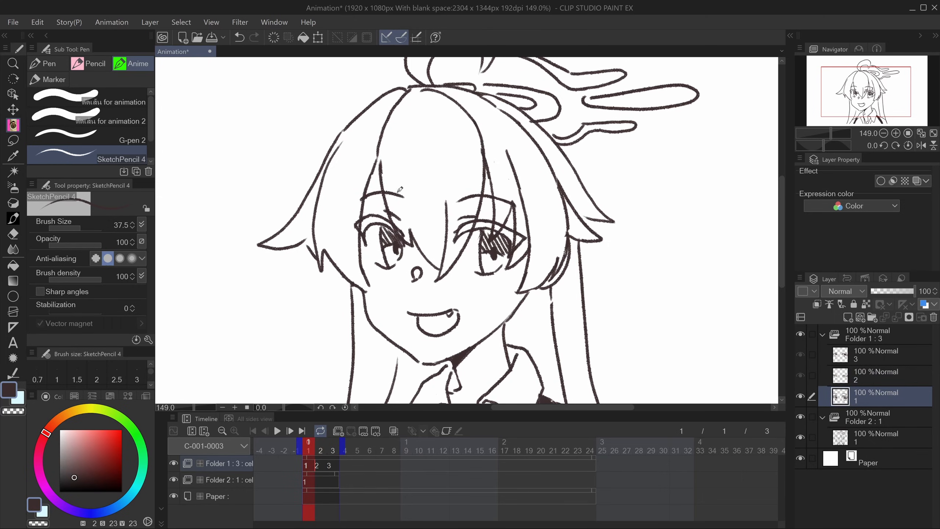
pyautogui.click(321, 469)
pyautogui.click(330, 464)
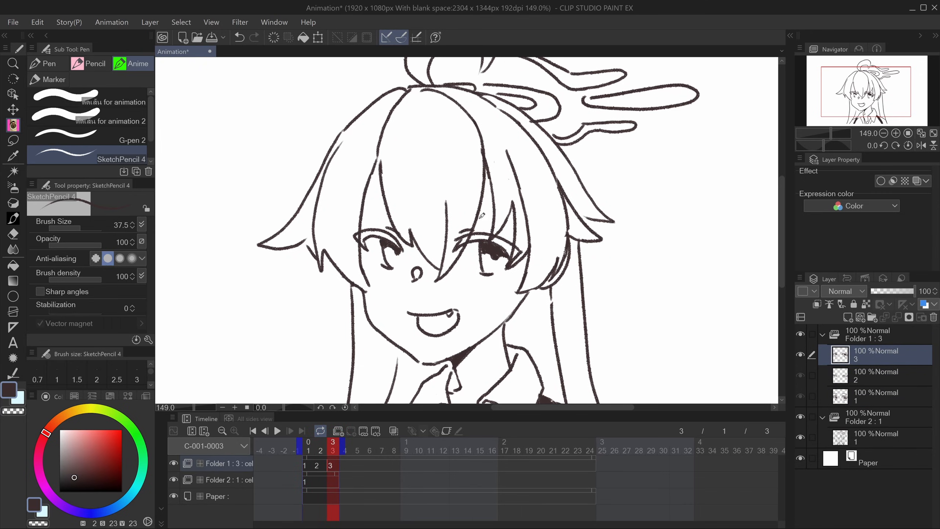
pyautogui.click(307, 466)
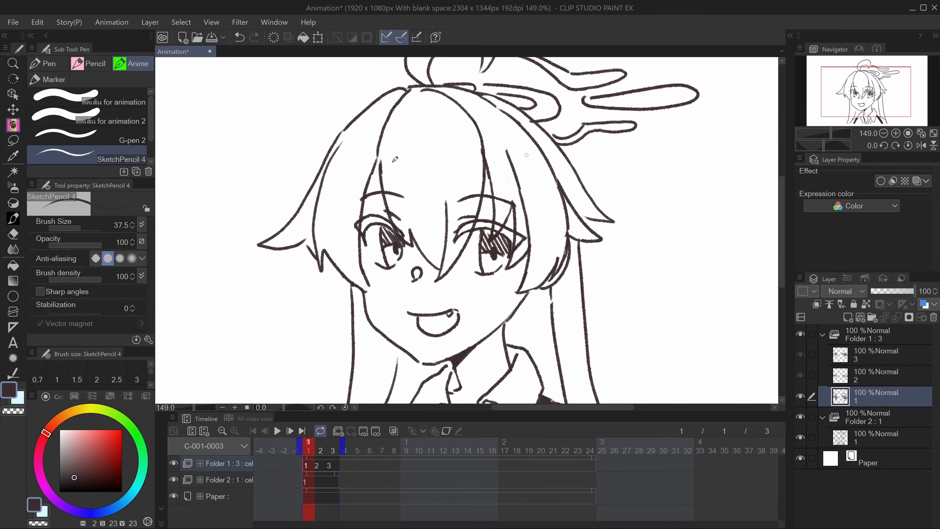
# Try to copy the lassoed eyebrows from Folder 1's cel 1 to frame 2 as a separate layer
pyautogui.click(13, 140)
pyautogui.moveTo(352, 195)
pyautogui.mouseDown()
pyautogui.moveTo(499, 174)
pyautogui.moveTo(528, 196)
pyautogui.moveTo(522, 216)
pyautogui.moveTo(349, 193)
pyautogui.mouseUp()
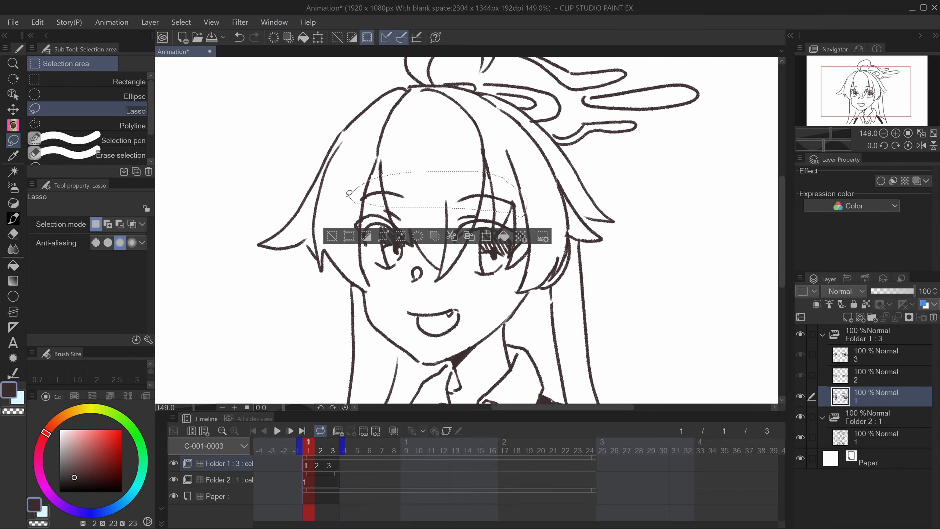
pyautogui.hotkey('ctrl', 'd')
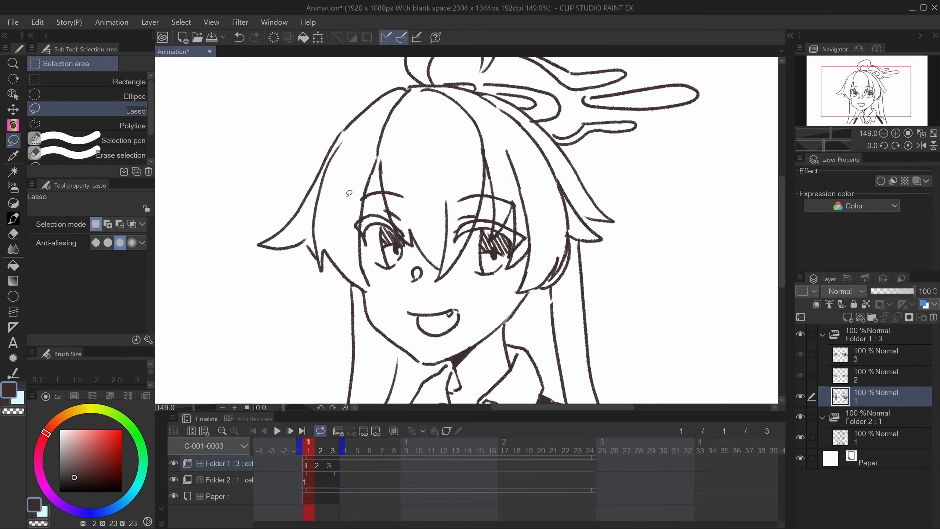
pyautogui.click(321, 471)
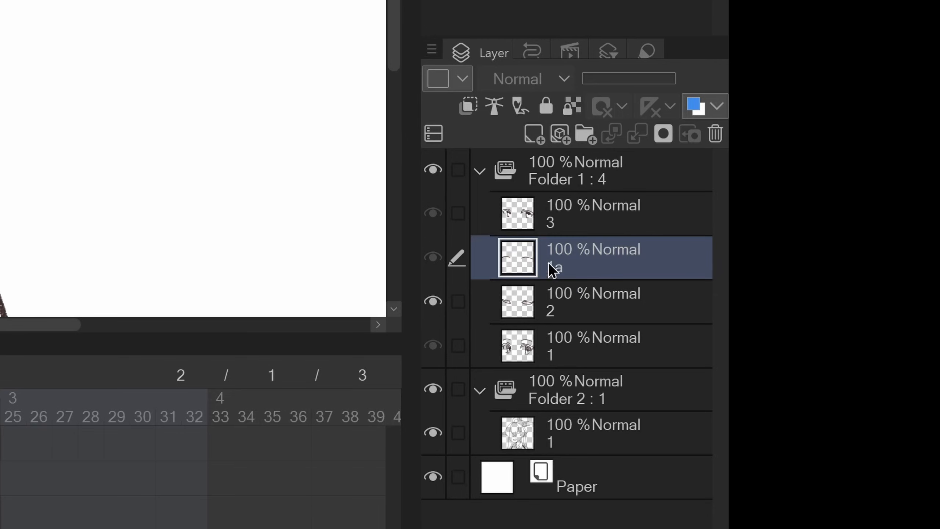
pyautogui.moveTo(605, 254); pyautogui.dragTo(711, 135)
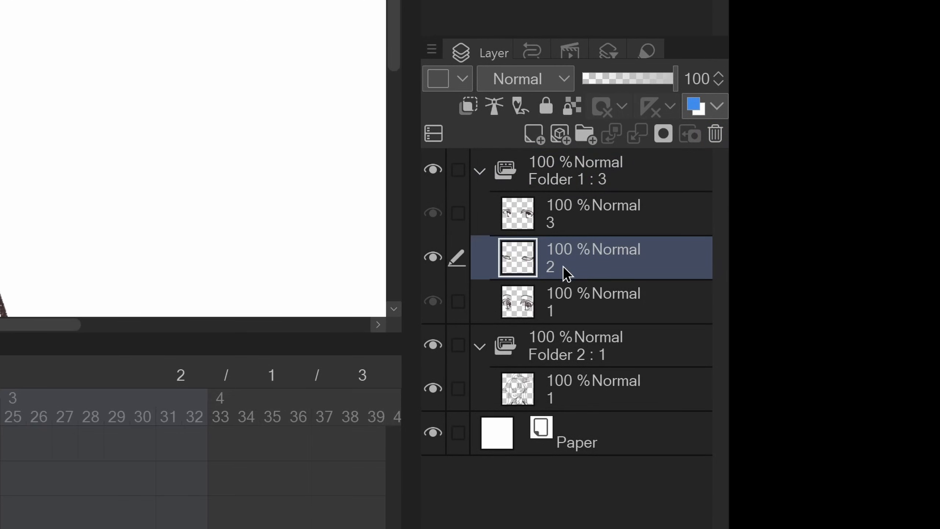
# Try to group cel 2 of Folder 1 into its own layer folder
pyautogui.hotkey('ctrl', 'g')
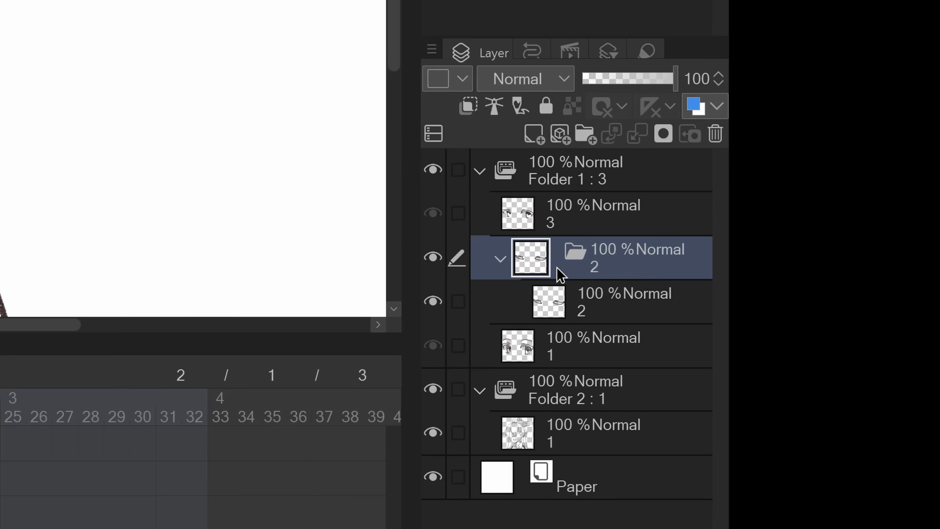
pyautogui.hotkey('ctrl', 'z')
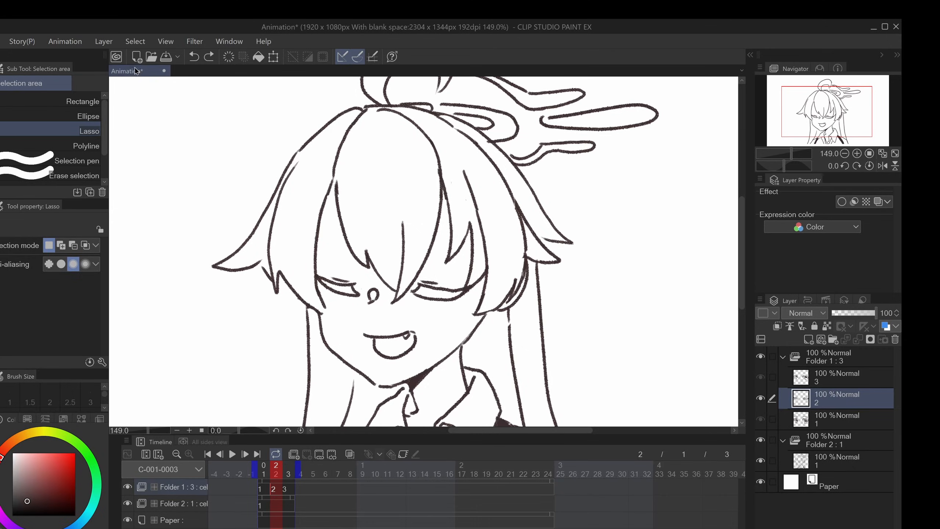
# Group Folder 1's cel 2 into a layer folder of its own and select the drawing layer inside it
pyautogui.click(105, 41)
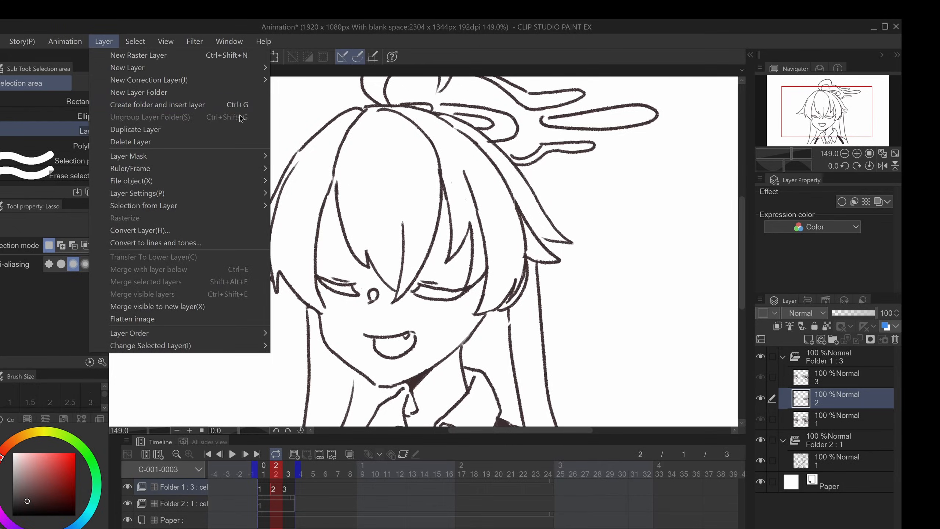
pyautogui.click(319, 142)
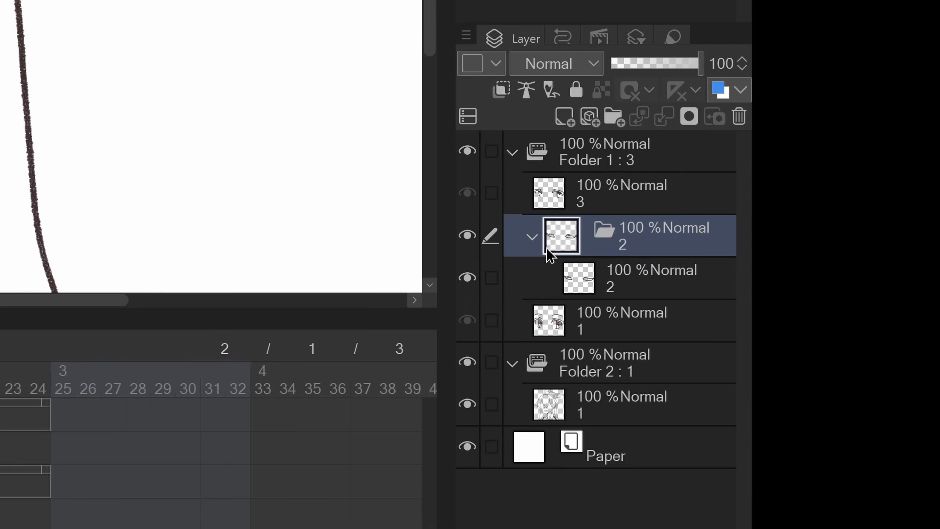
pyautogui.click(532, 237)
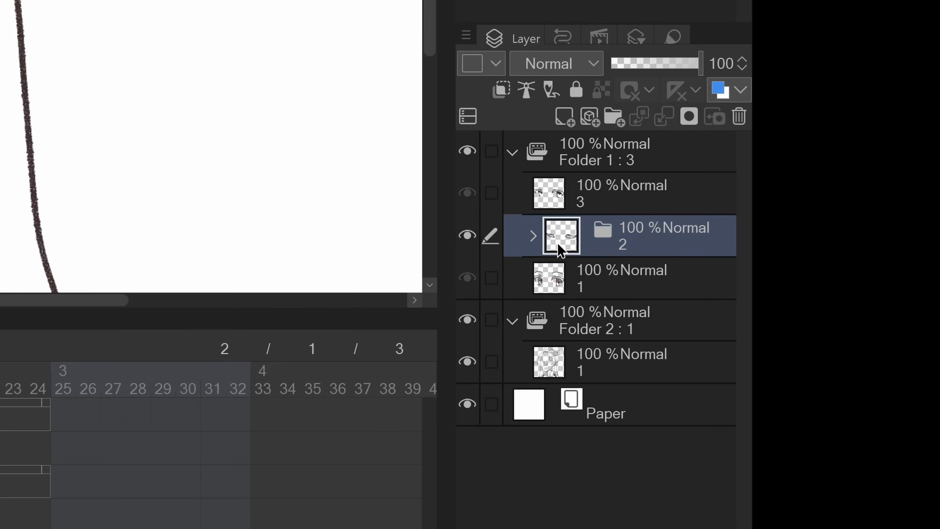
pyautogui.click(533, 234)
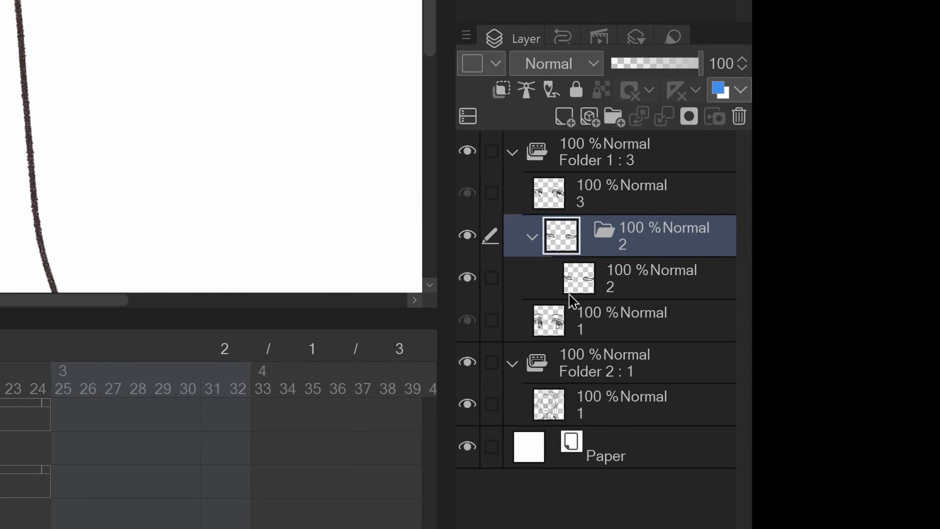
pyautogui.click(592, 288)
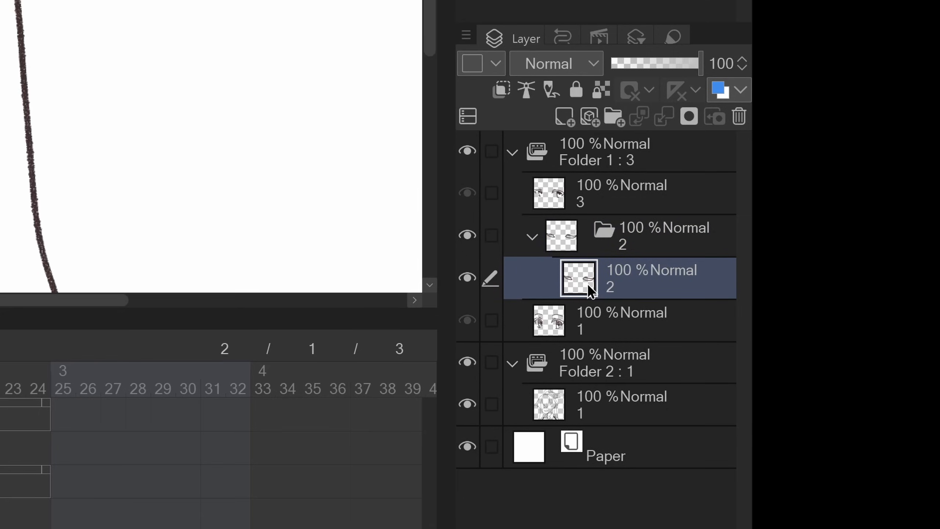
# Add several empty raster layers inside the cel 2 folder and delete them again
pyautogui.click(571, 115)
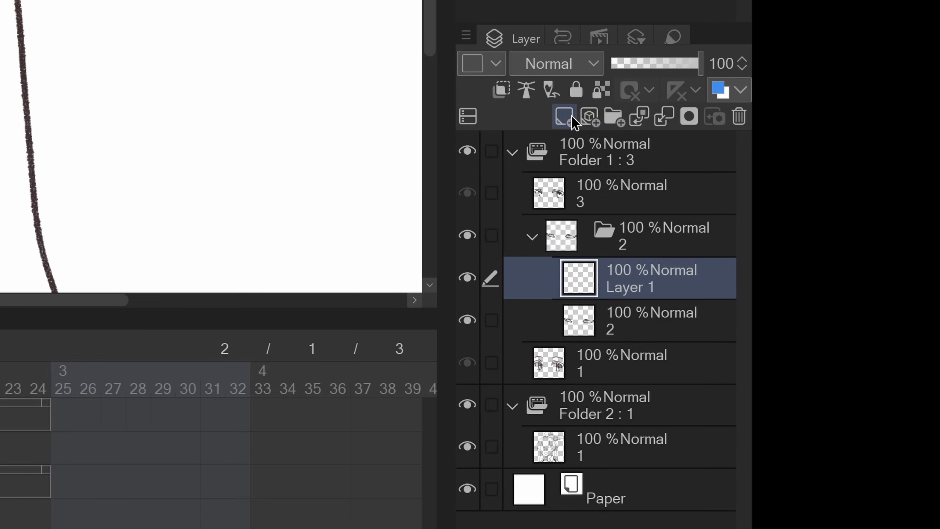
pyautogui.click(571, 115)
pyautogui.click(572, 115)
pyautogui.click(572, 115)
pyautogui.click(567, 114)
pyautogui.keyDown('shift'); pyautogui.click(638, 447); pyautogui.keyUp('shift')
pyautogui.moveTo(639, 290); pyautogui.dragTo(738, 117)
# Paste the copied eyebrows into cel 2's folder and, after grouping cel 3 into its own folder, into that folder too
pyautogui.hotkey('ctrl', 'v')
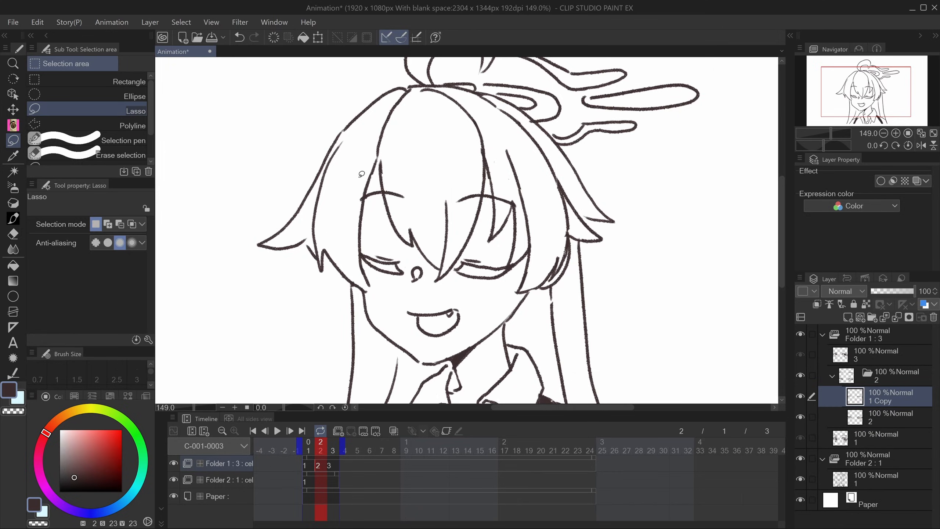
pyautogui.click(12, 110)
pyautogui.click(841, 354)
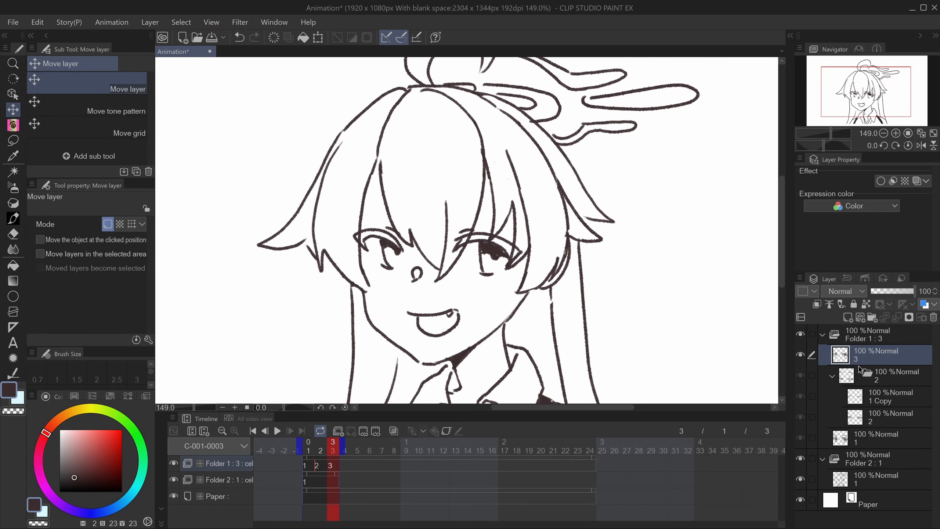
pyautogui.hotkey('ctrl', 'g')
pyautogui.hotkey('ctrl', 'v')
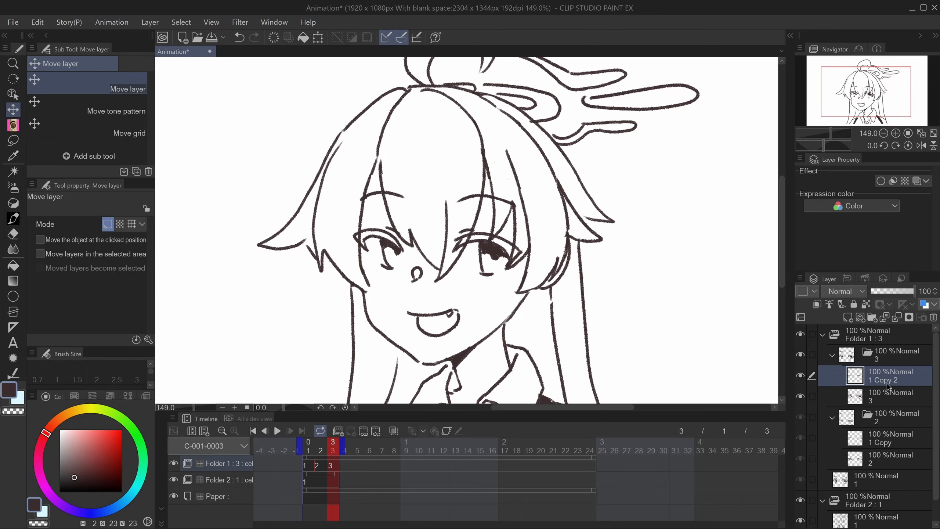
pyautogui.click(833, 359)
pyautogui.click(833, 376)
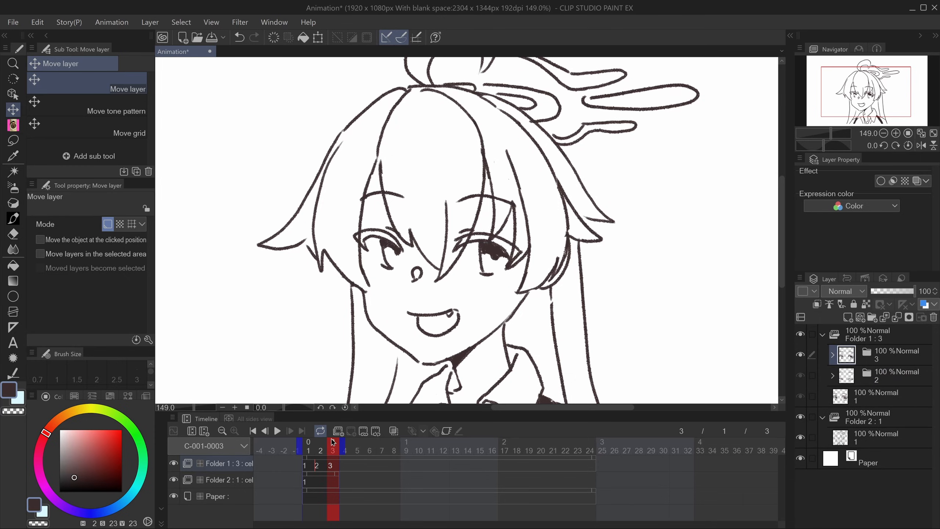
# Extend the playback range to frame 16 and compare the eye cels on frames 1 to 3
pyautogui.moveTo(331, 440)
pyautogui.mouseDown()
pyautogui.moveTo(320, 448)
pyautogui.moveTo(333, 448)
pyautogui.mouseUp()
pyautogui.click(308, 450)
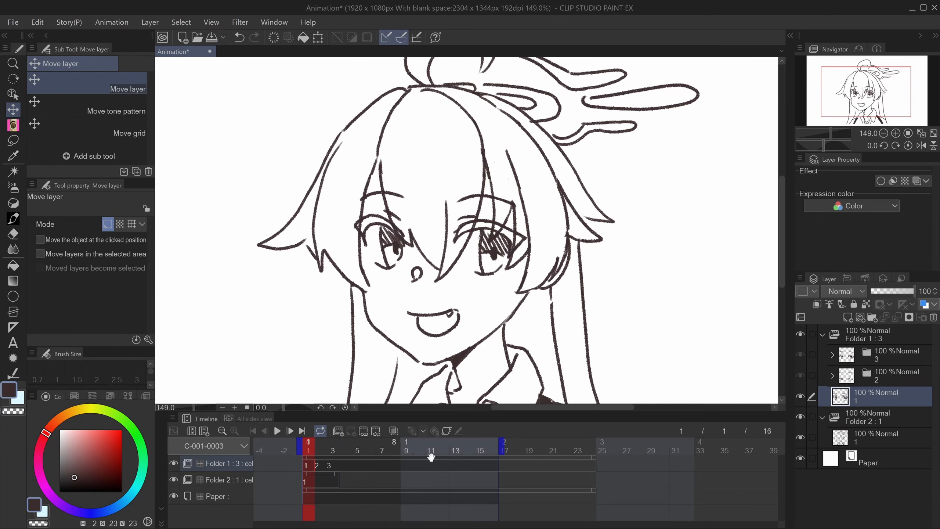
pyautogui.click(321, 468)
pyautogui.click(331, 468)
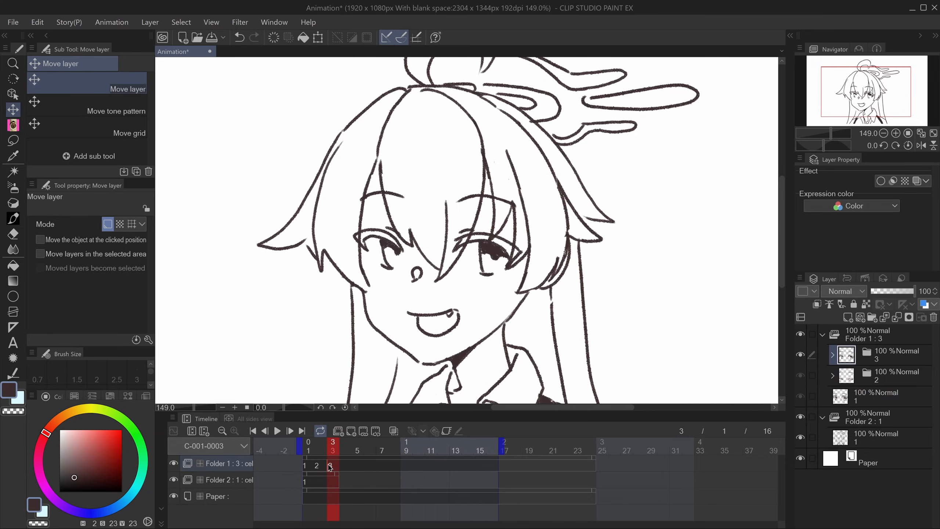
pyautogui.click(310, 450)
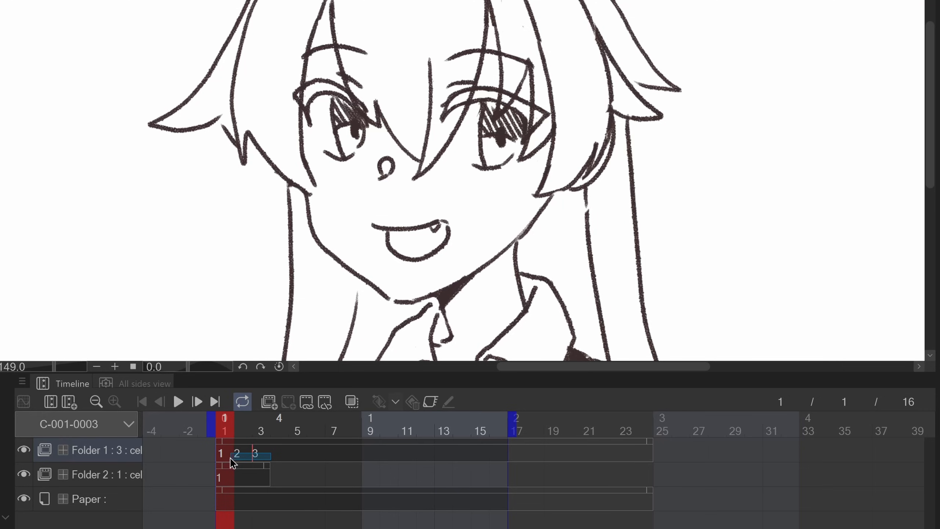
# Move Folder 1's cels 2 and 3 to frames 7 and 8, and extend Folder 2's clip to frame 16
pyautogui.click(227, 468)
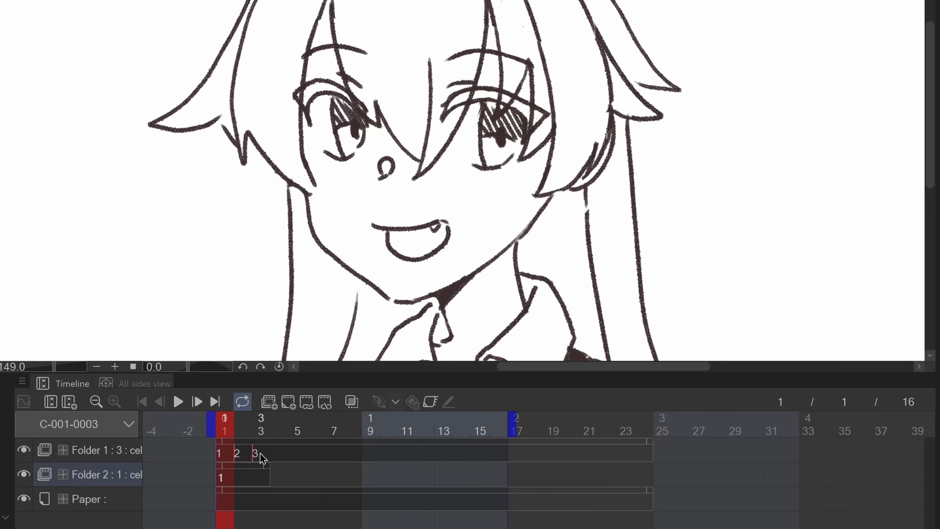
pyautogui.moveTo(257, 455); pyautogui.dragTo(342, 452)
pyautogui.moveTo(224, 429); pyautogui.dragTo(317, 455)
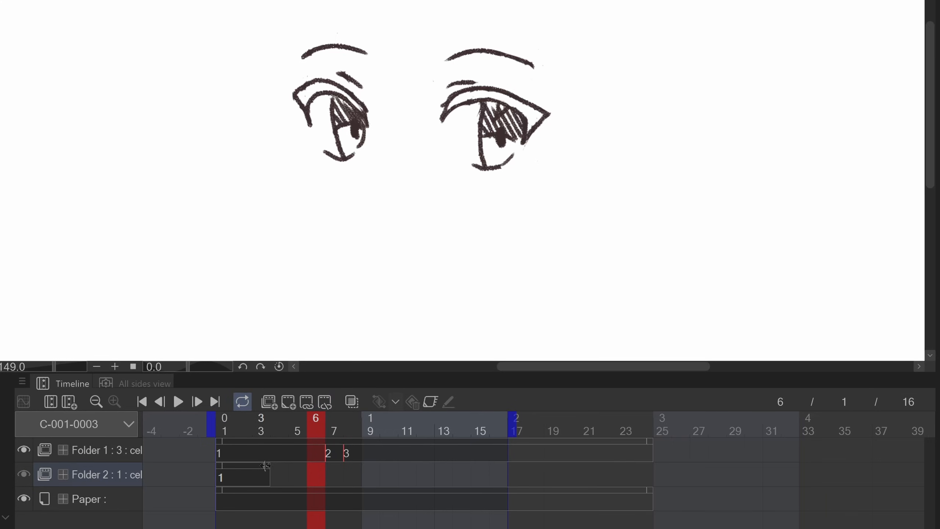
pyautogui.moveTo(266, 465); pyautogui.dragTo(510, 465)
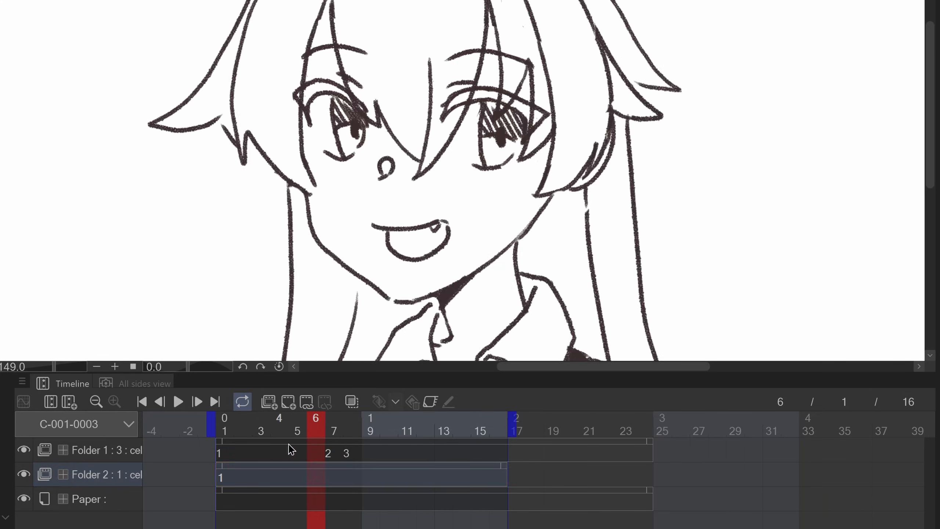
# Step through frames 7 to 9 to examine the closed and half-open eye cels of the blink
pyautogui.moveTo(292, 427); pyautogui.dragTo(333, 449)
pyautogui.click(345, 458)
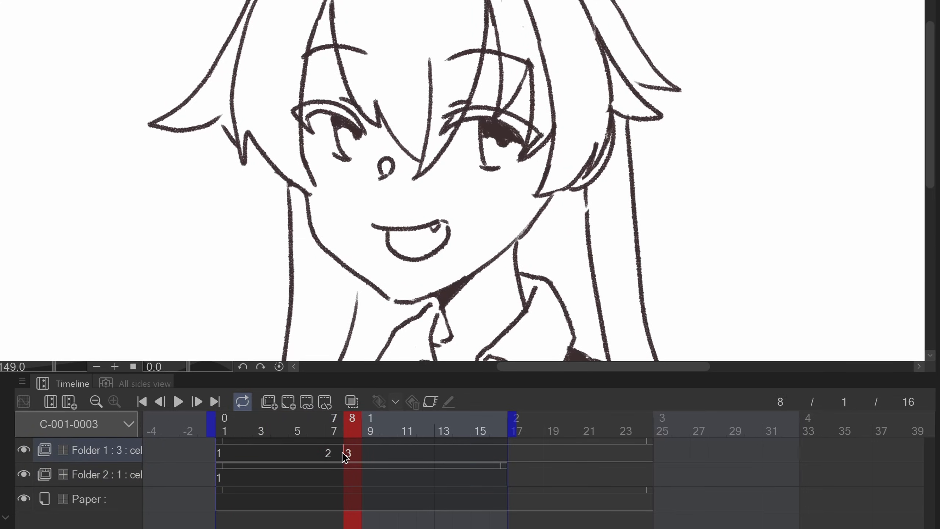
pyautogui.click(332, 456)
pyautogui.click(352, 456)
pyautogui.click(330, 453)
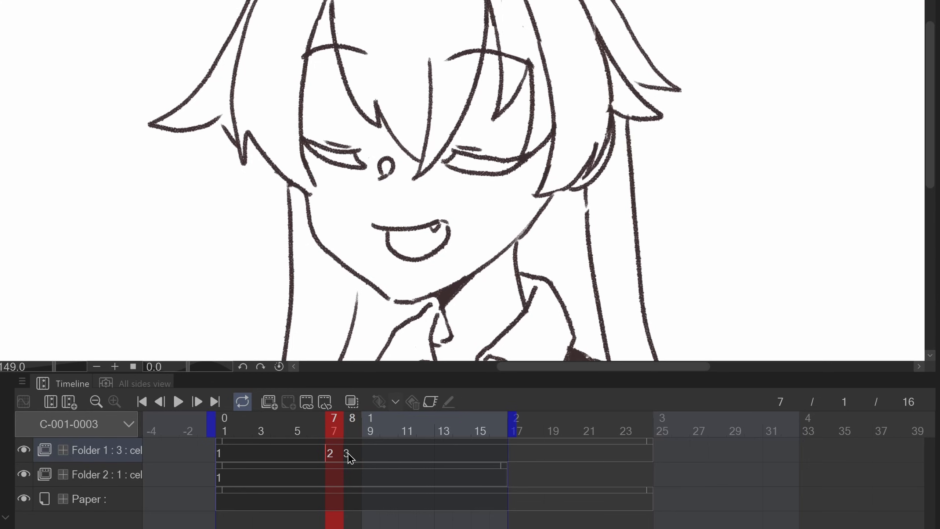
pyautogui.click(350, 456)
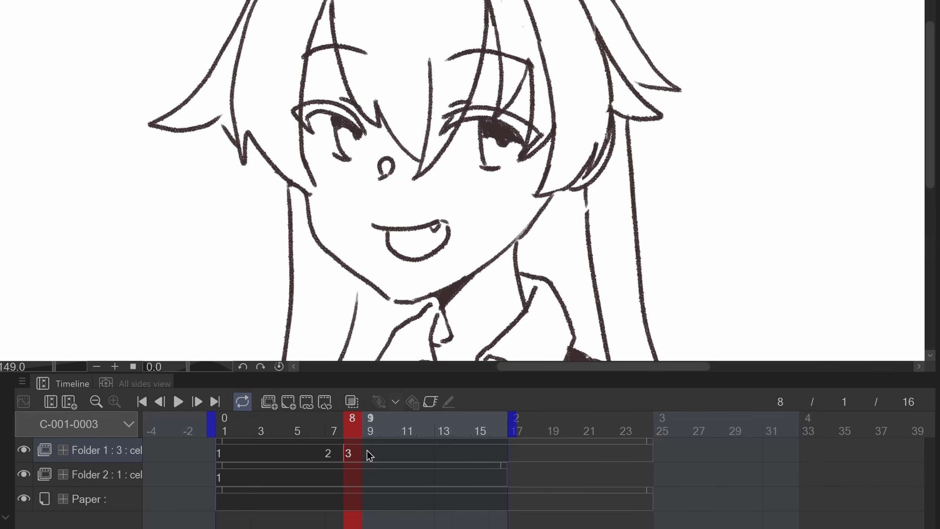
pyautogui.click(363, 424)
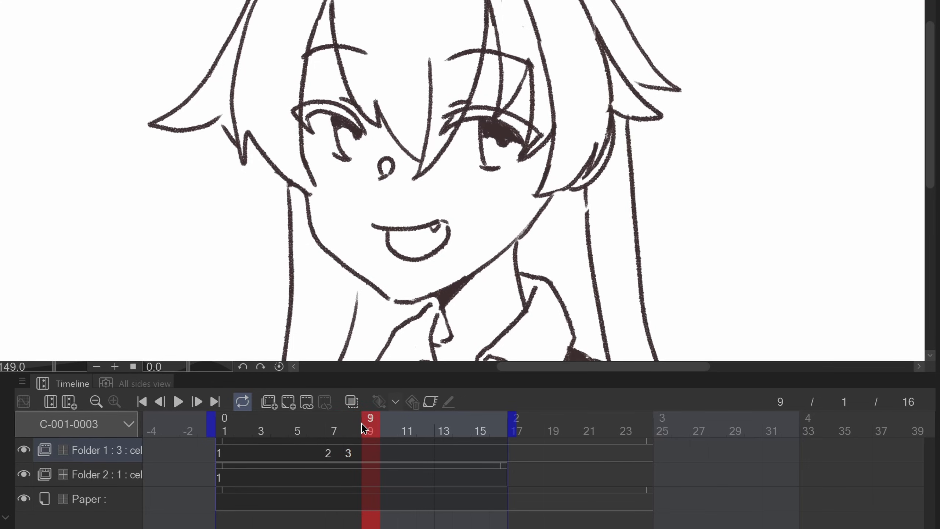
pyautogui.moveTo(362, 422); pyautogui.dragTo(352, 455)
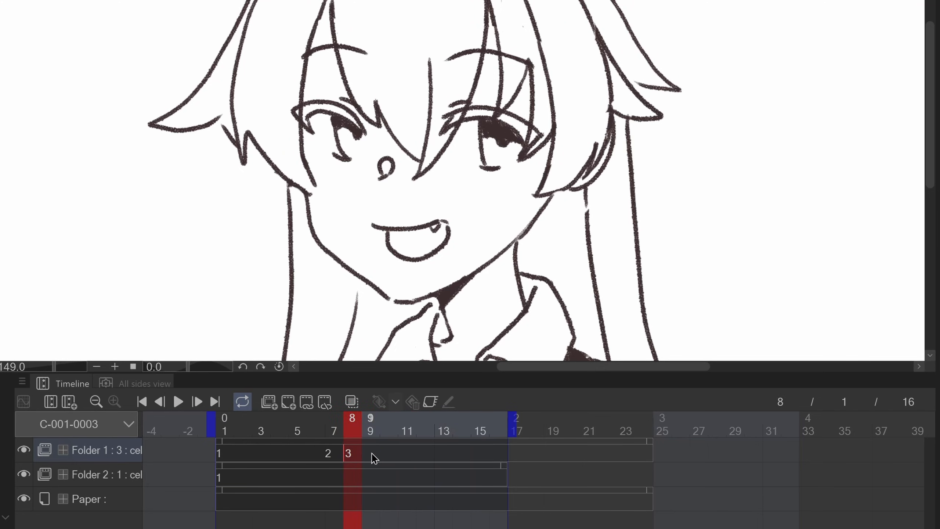
# Assign cel 1 to frame 9 of Folder 1 and play the blink from the start
pyautogui.rightClick(371, 455)
pyautogui.press('Escape')
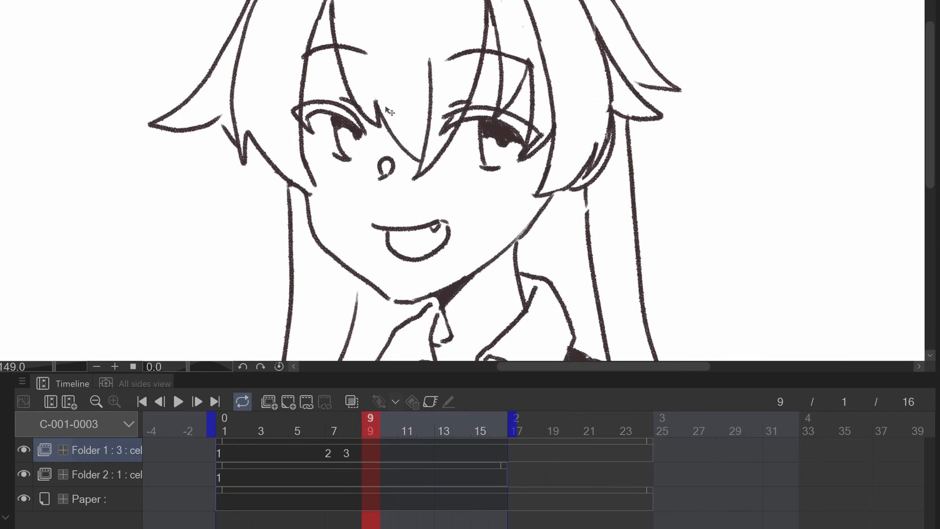
pyautogui.moveTo(369, 421); pyautogui.dragTo(230, 434)
pyautogui.click(178, 402)
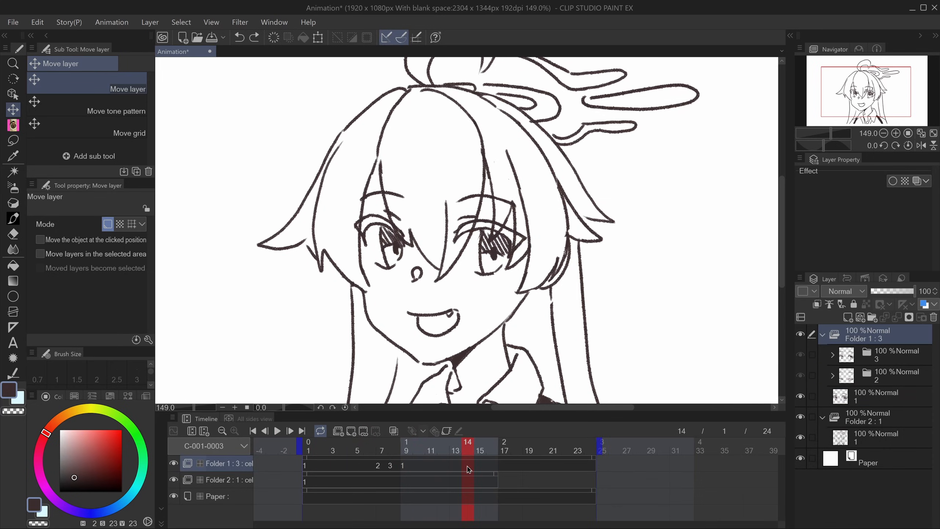
# Assign cels 2, 3 and 1 to frames 14, 15 and 16 of Folder 1 as a second blink
pyautogui.rightClick(466, 465)
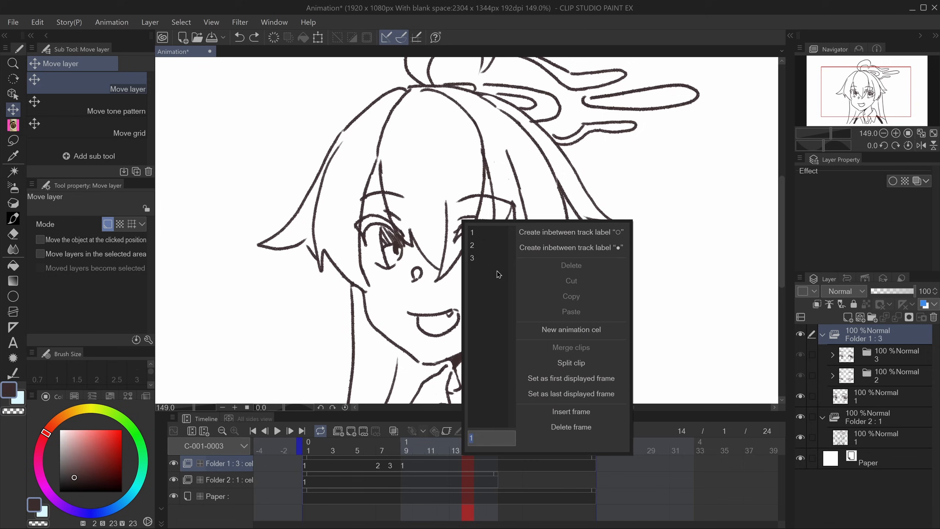
pyautogui.click(478, 247)
pyautogui.rightClick(483, 465)
pyautogui.click(488, 255)
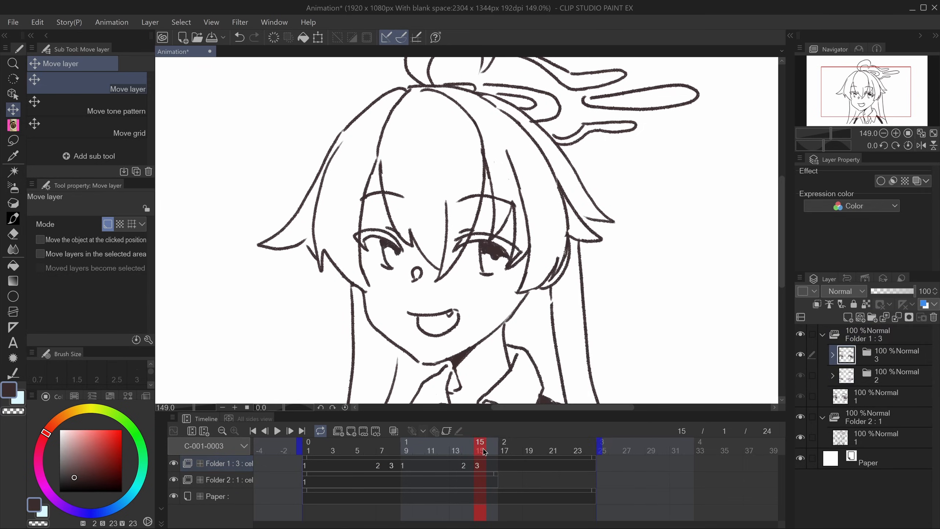
pyautogui.click(492, 468)
pyautogui.rightClick(492, 467)
pyautogui.click(496, 248)
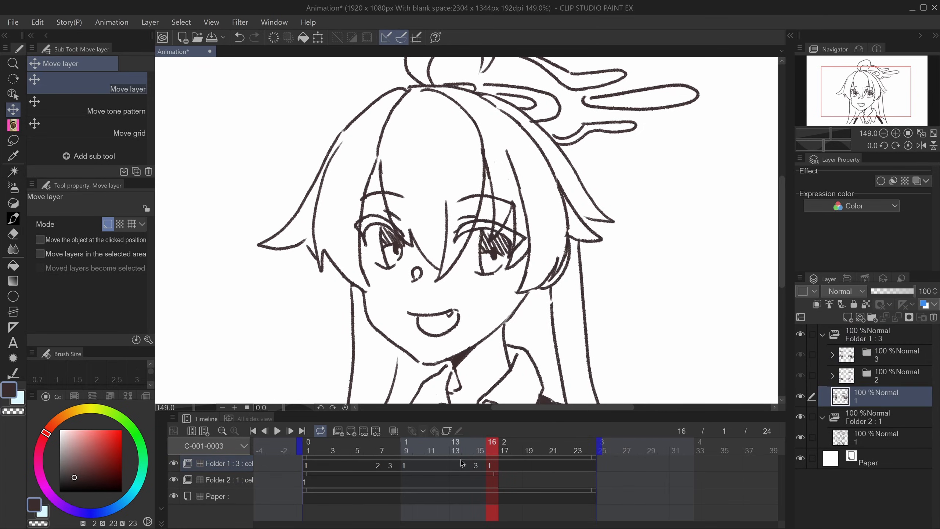
# Assign cels 2, 3 and 1 to frames 18, 19 and 20 of Folder 1 as a third blink
pyautogui.click(536, 466)
pyautogui.click(517, 467)
pyautogui.rightClick(516, 465)
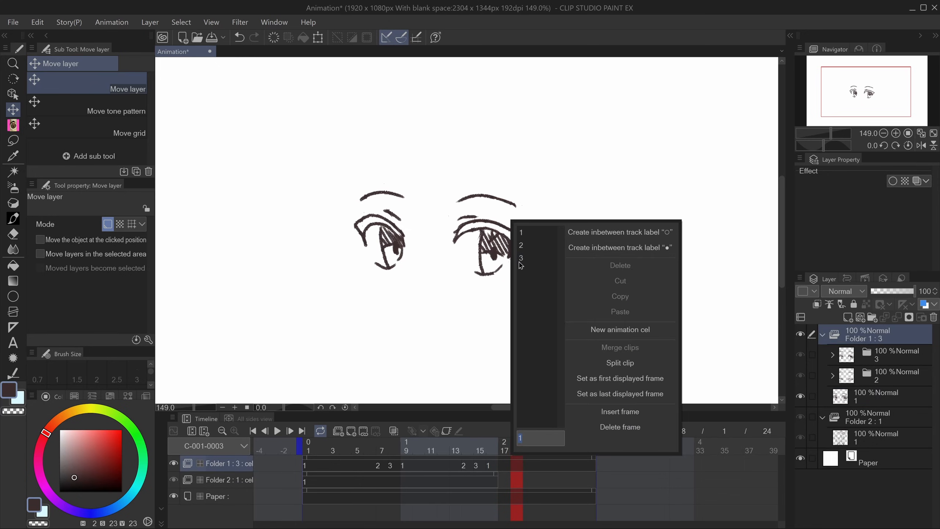
pyautogui.click(524, 253)
pyautogui.click(529, 466)
pyautogui.rightClick(529, 466)
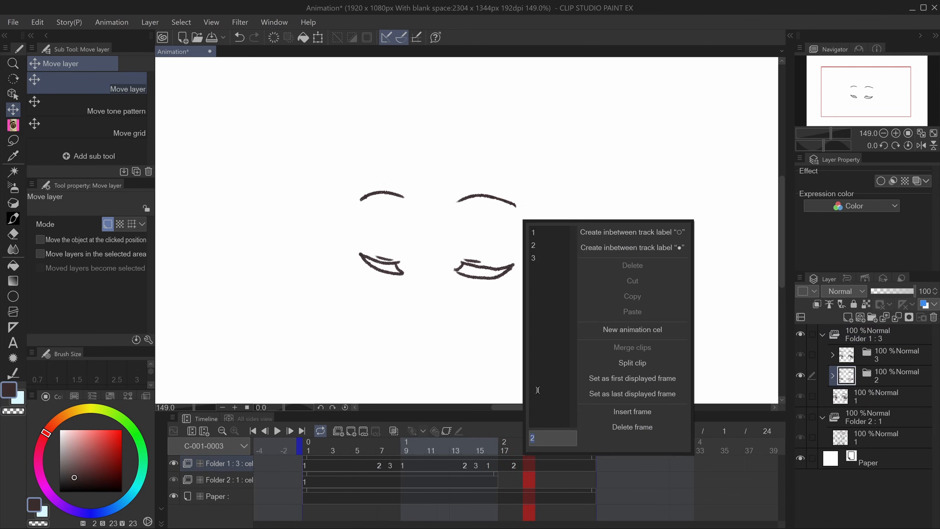
pyautogui.click(546, 261)
pyautogui.click(541, 466)
pyautogui.rightClick(541, 466)
pyautogui.click(544, 258)
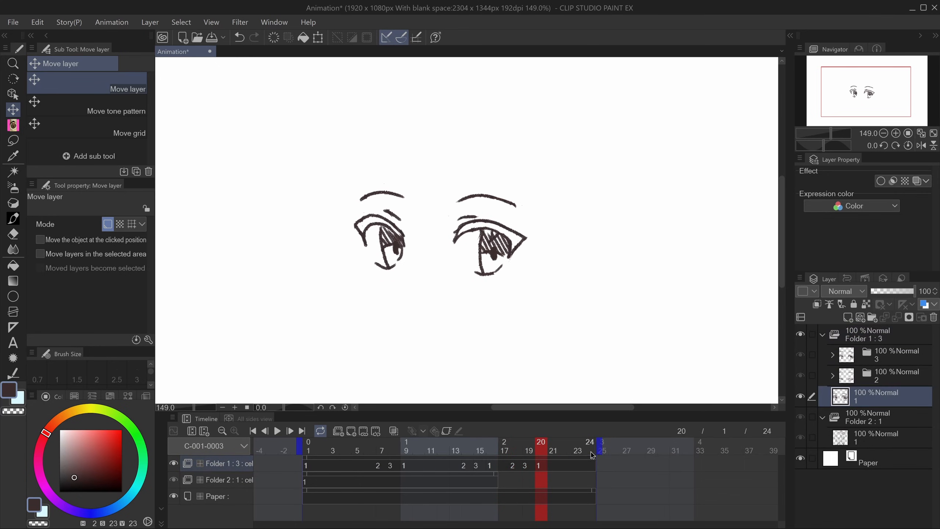
# Extend the playback range and the clips of Folder 1, Folder 2 and Paper to frame 36
pyautogui.moveTo(599, 446); pyautogui.dragTo(746, 445)
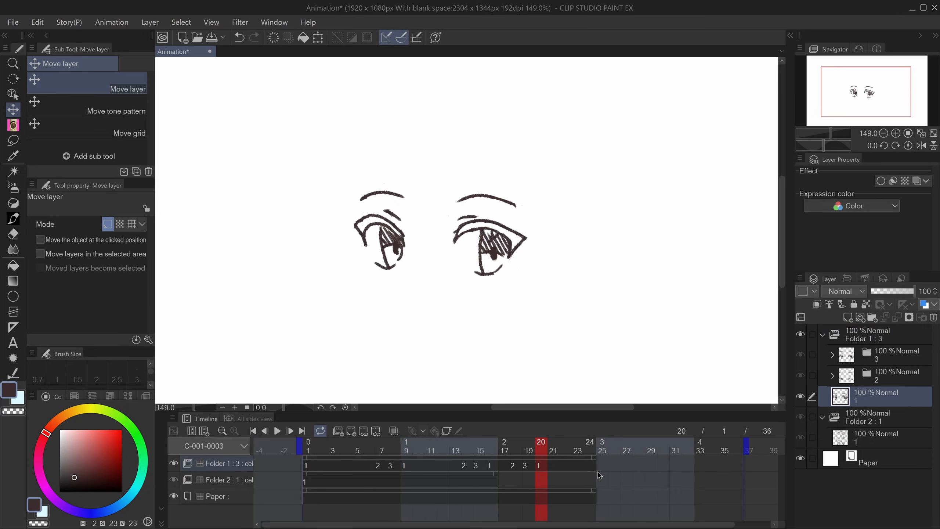
pyautogui.click(600, 458)
pyautogui.moveTo(601, 458); pyautogui.dragTo(744, 458)
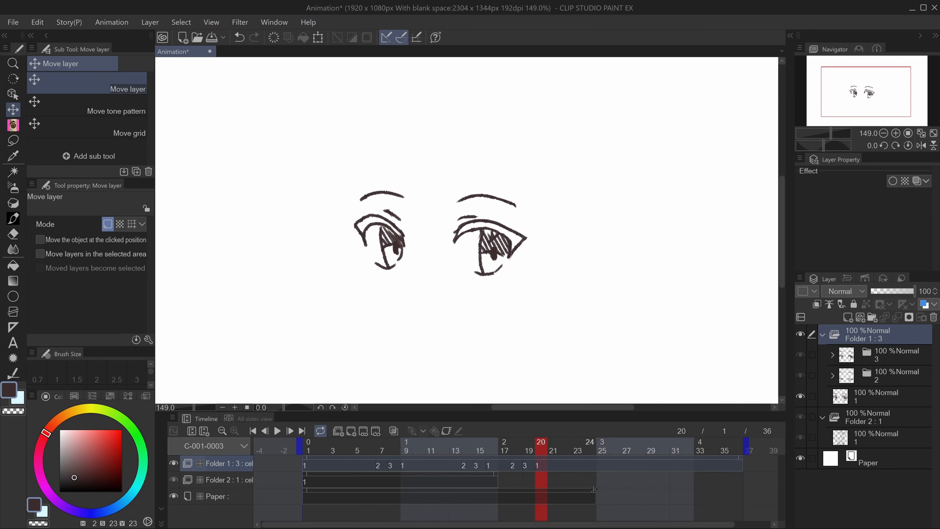
pyautogui.click(530, 474)
# Move Folder 1's second and third blinks to frames 21–23 and 25–27 and play the animation
pyautogui.moveTo(570, 464); pyautogui.dragTo(453, 462)
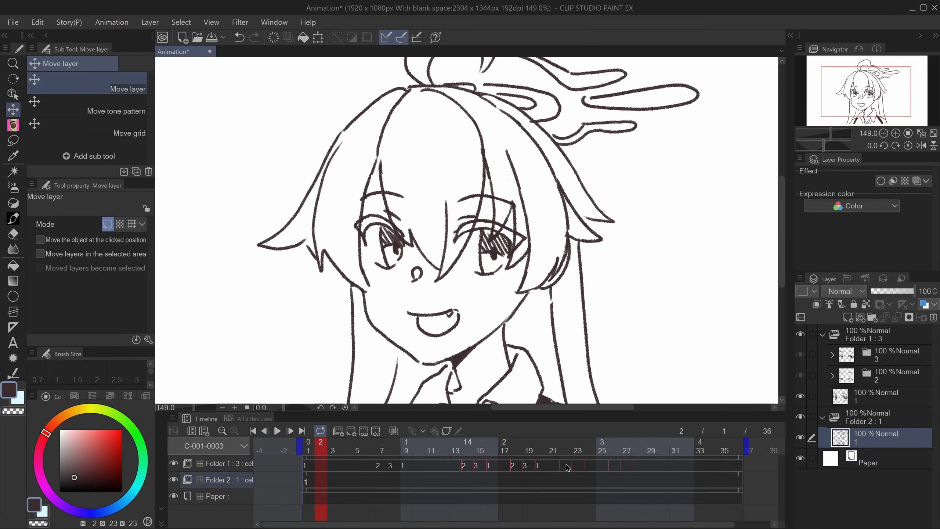
pyautogui.moveTo(581, 468); pyautogui.dragTo(311, 452)
pyautogui.click(277, 432)
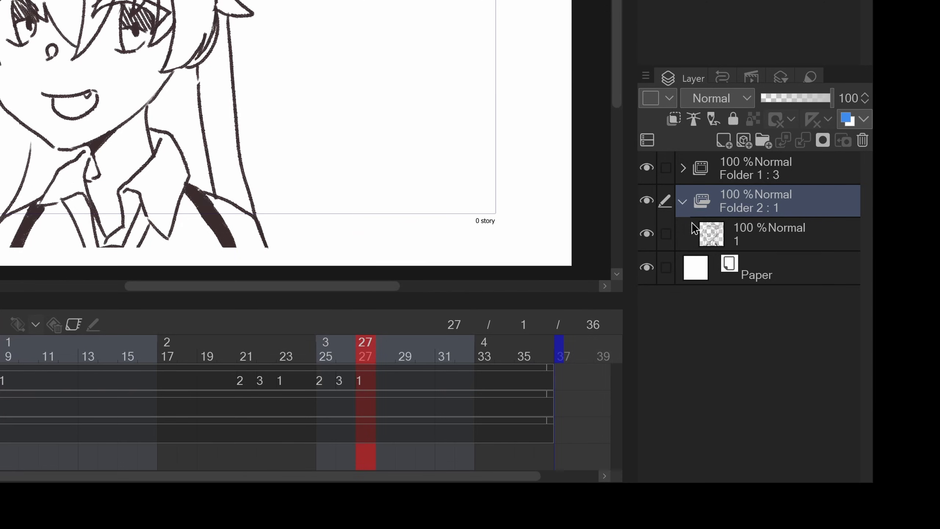
# Add an empty cel 2 to Folder 2, delete it again and collapse the folder
pyautogui.click(723, 147)
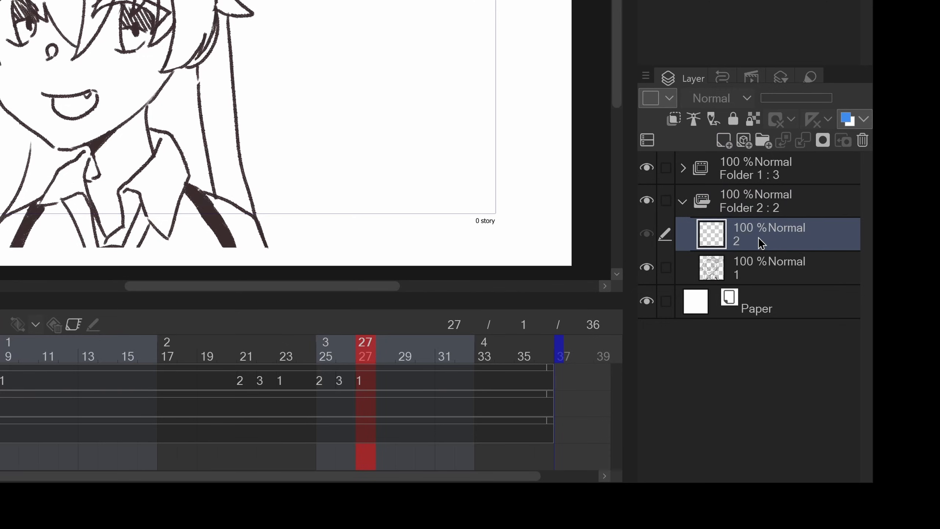
pyautogui.moveTo(777, 233); pyautogui.dragTo(863, 141)
pyautogui.click(685, 203)
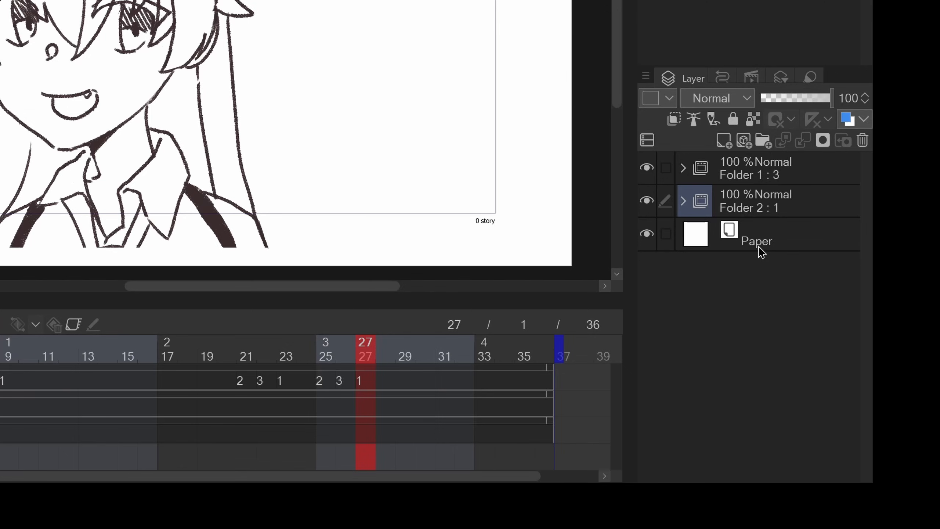
# Add a new layer above Paper, move it into Folder 2 and back out below the folder
pyautogui.click(772, 237)
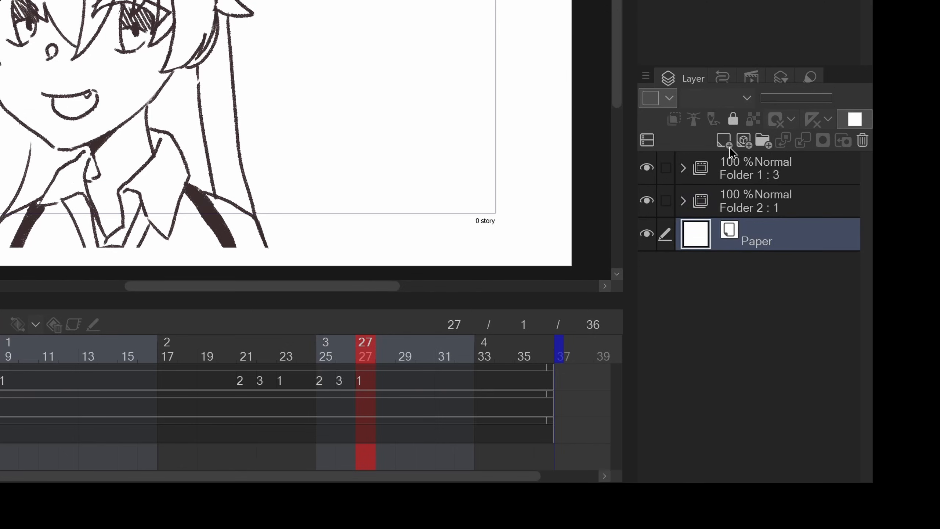
pyautogui.click(726, 140)
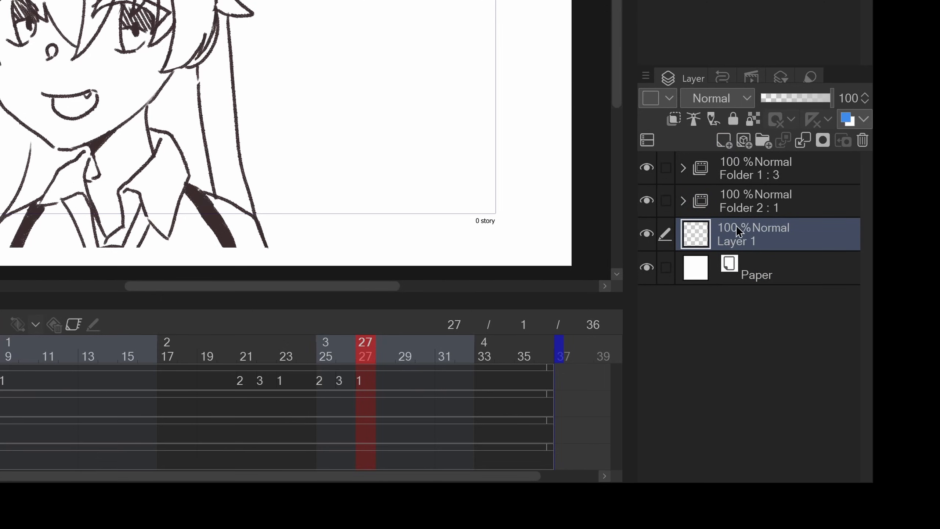
pyautogui.click(684, 202)
pyautogui.click(684, 169)
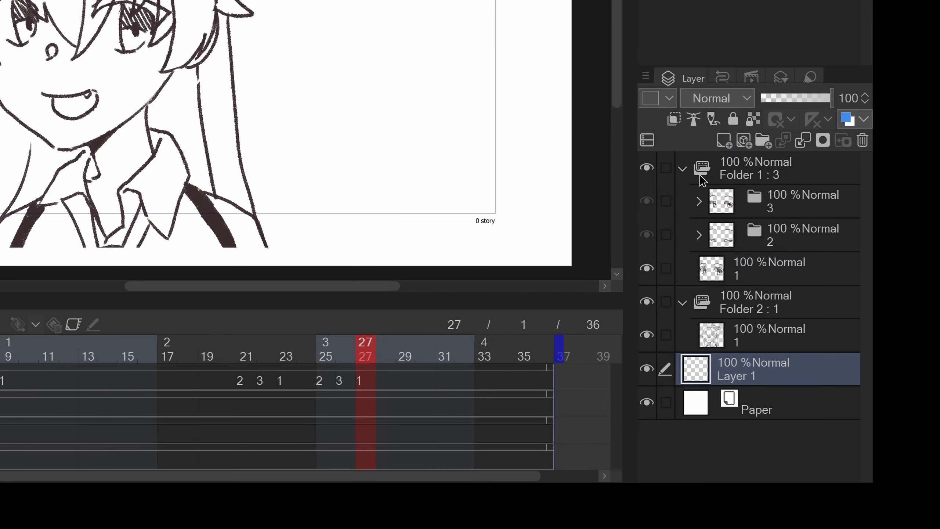
pyautogui.moveTo(722, 369); pyautogui.dragTo(731, 326)
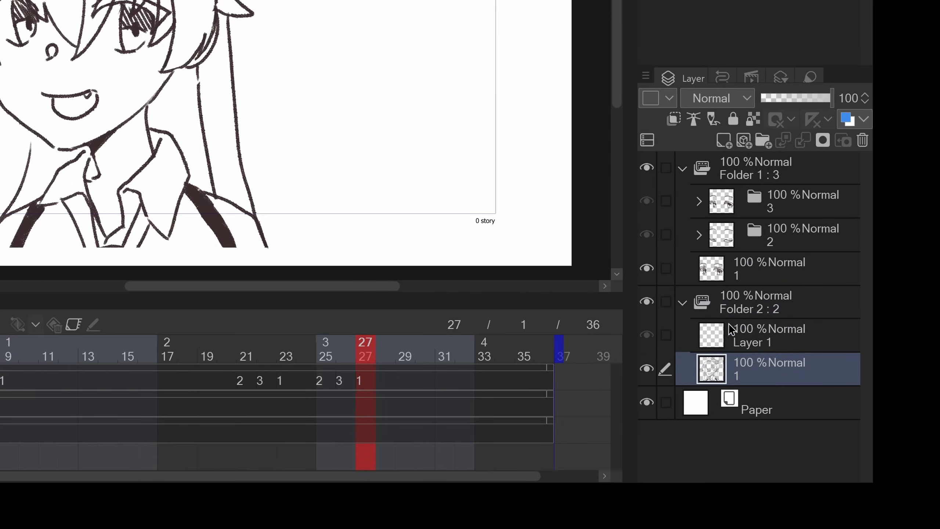
pyautogui.click(714, 336)
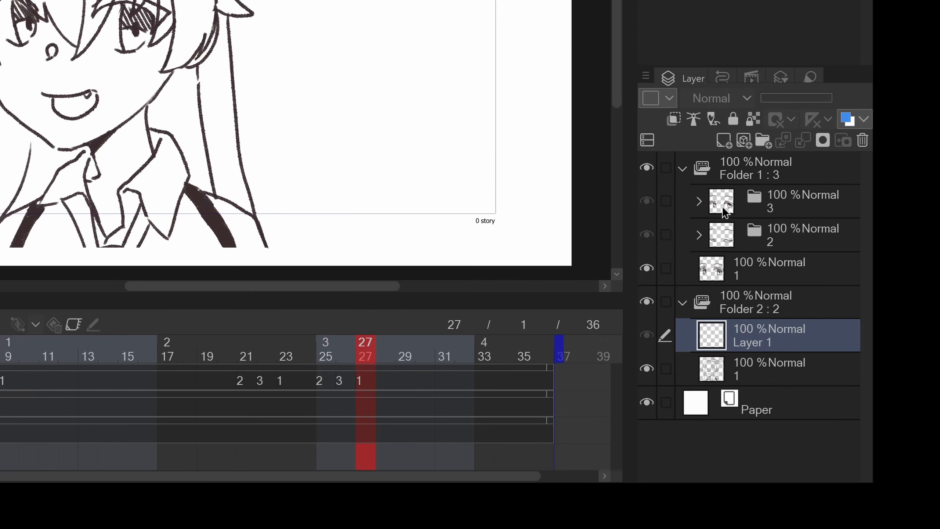
pyautogui.moveTo(717, 342); pyautogui.dragTo(680, 386)
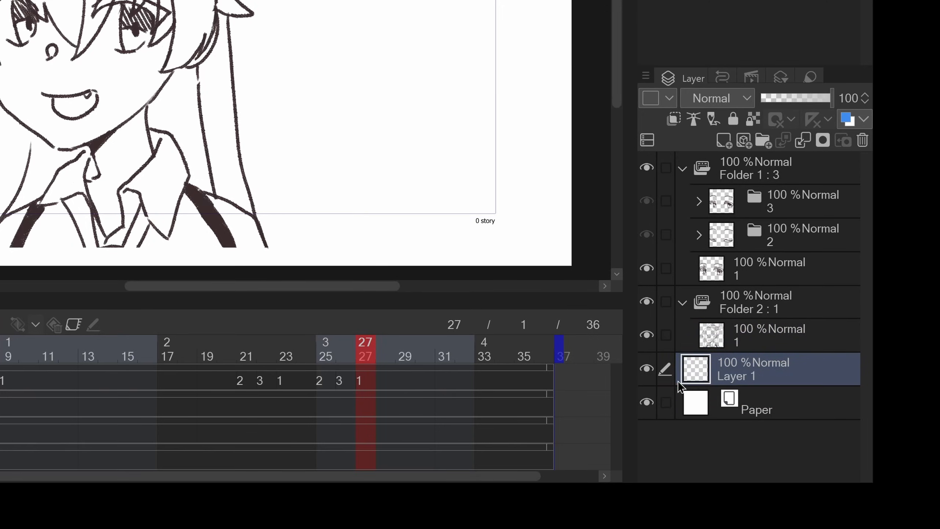
# Collapse both animation folders, rename the new layer as BG and draw a freehand line on it across the canvas
pyautogui.click(682, 303)
pyautogui.click(683, 169)
pyautogui.doubleClick(748, 236)
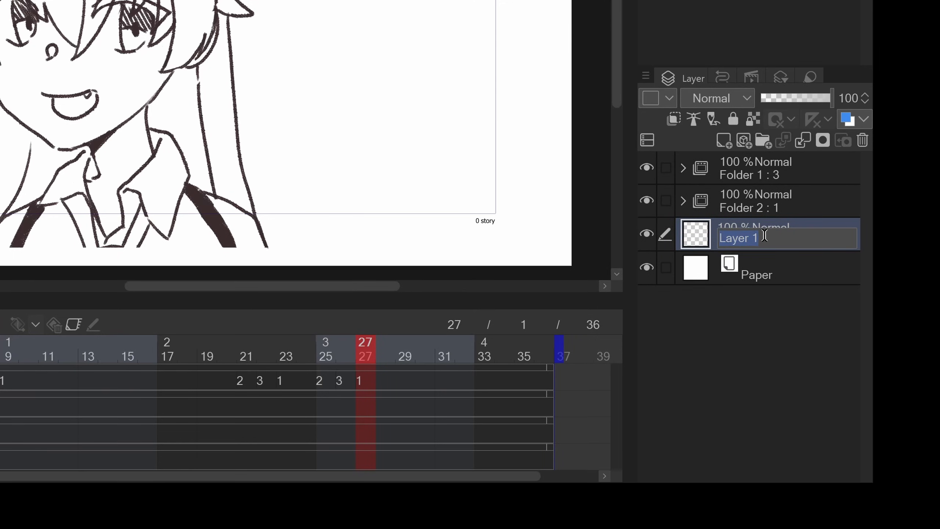
pyautogui.write('BG')
pyautogui.press('Return')
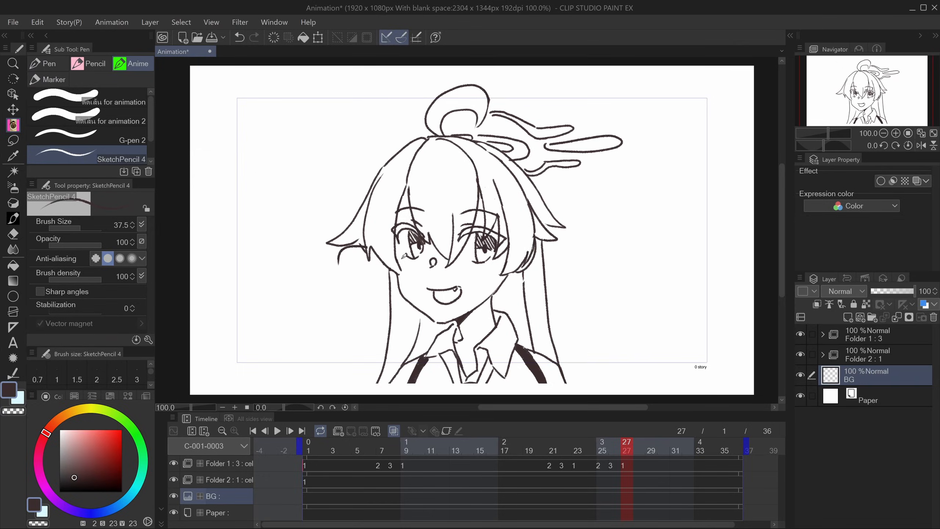
pyautogui.moveTo(338, 264)
pyautogui.mouseDown()
pyautogui.moveTo(646, 209)
pyautogui.moveTo(754, 225)
pyautogui.mouseUp()
# Shorten the playback range to end at frame 9 and play the animation
pyautogui.moveTo(419, 445)
pyautogui.mouseDown()
pyautogui.moveTo(324, 455)
pyautogui.moveTo(731, 464)
pyautogui.moveTo(357, 463)
pyautogui.mouseUp()
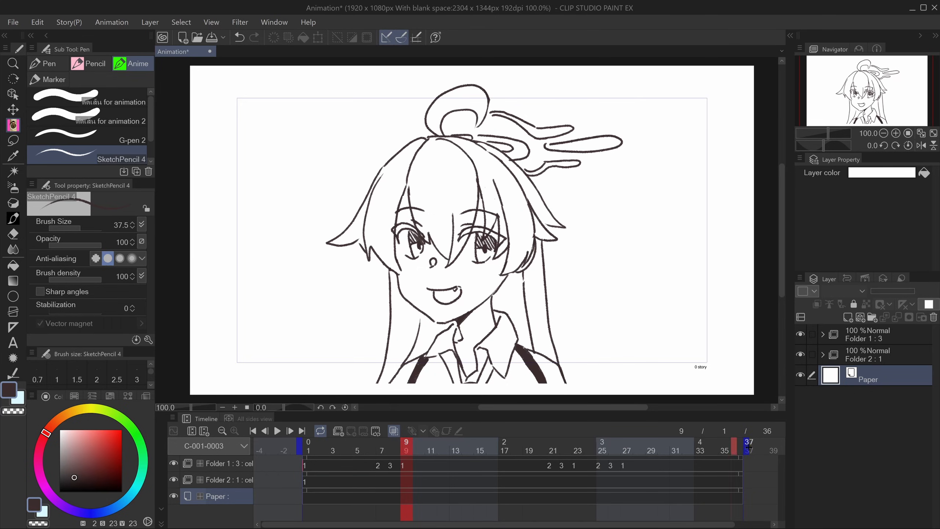
pyautogui.moveTo(741, 448); pyautogui.dragTo(415, 448)
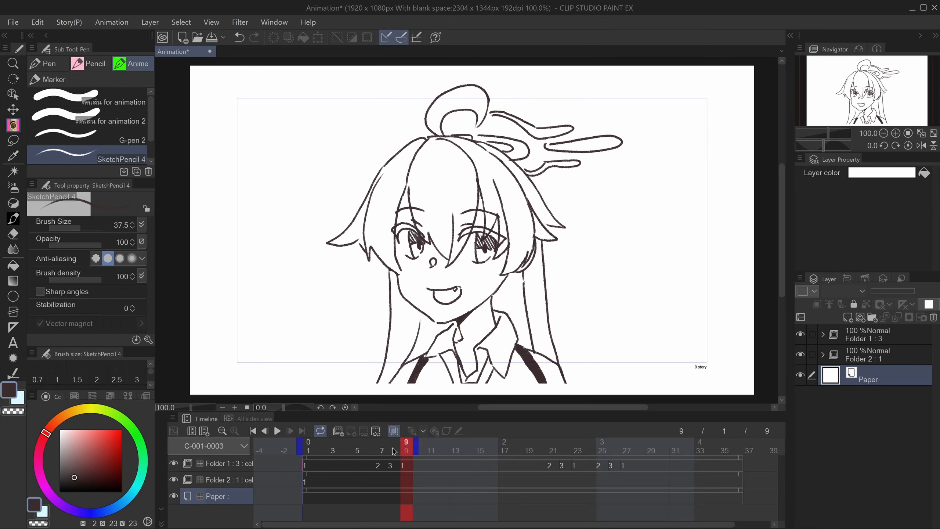
pyautogui.click(319, 449)
pyautogui.click(278, 431)
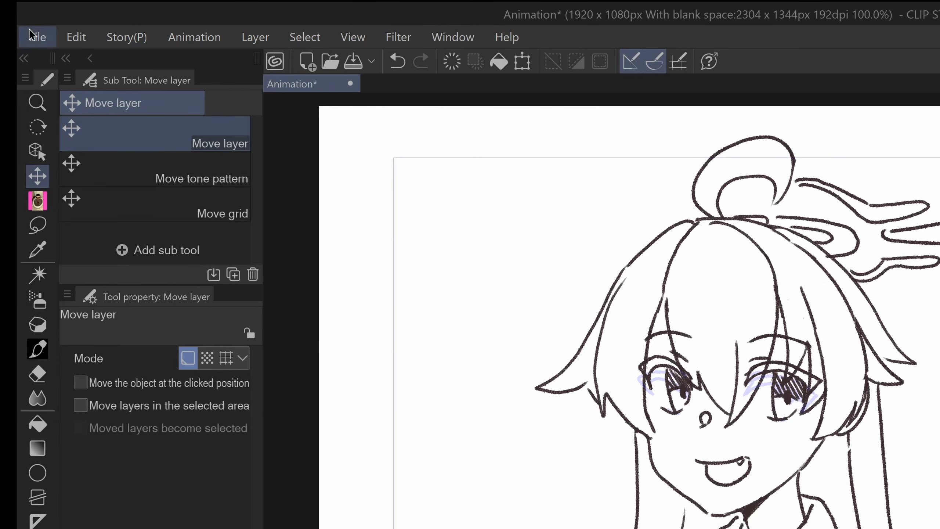
# Start a movie export of the animation, saved as an MP4 named test in the 2024 Work folder
pyautogui.click(14, 23)
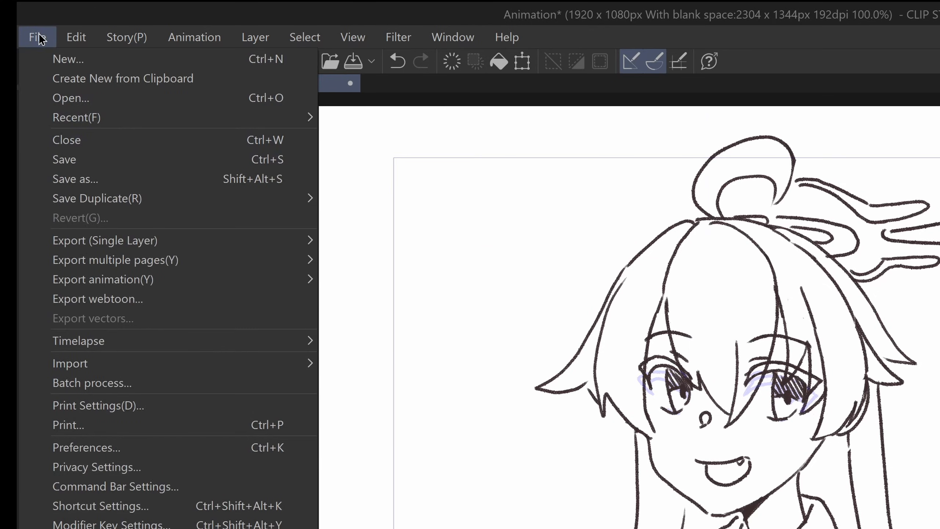
pyautogui.moveTo(136, 281)
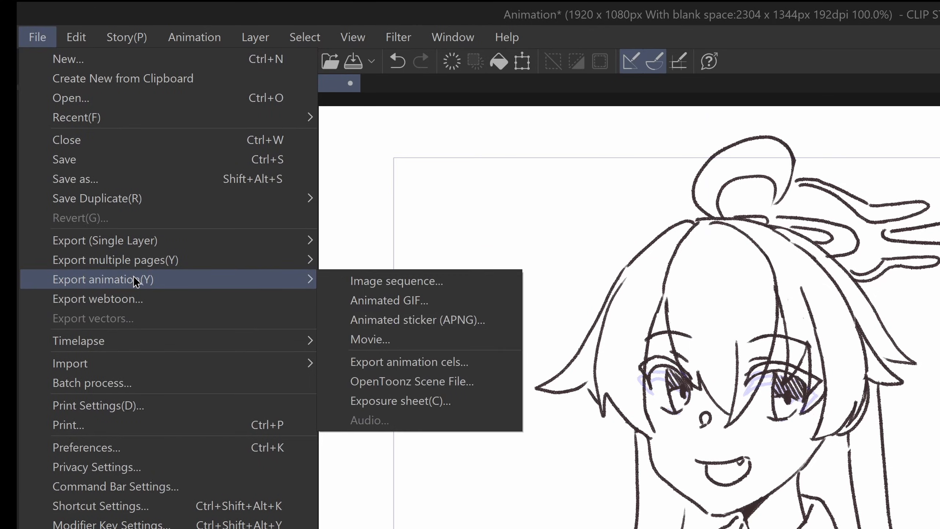
pyautogui.click(376, 346)
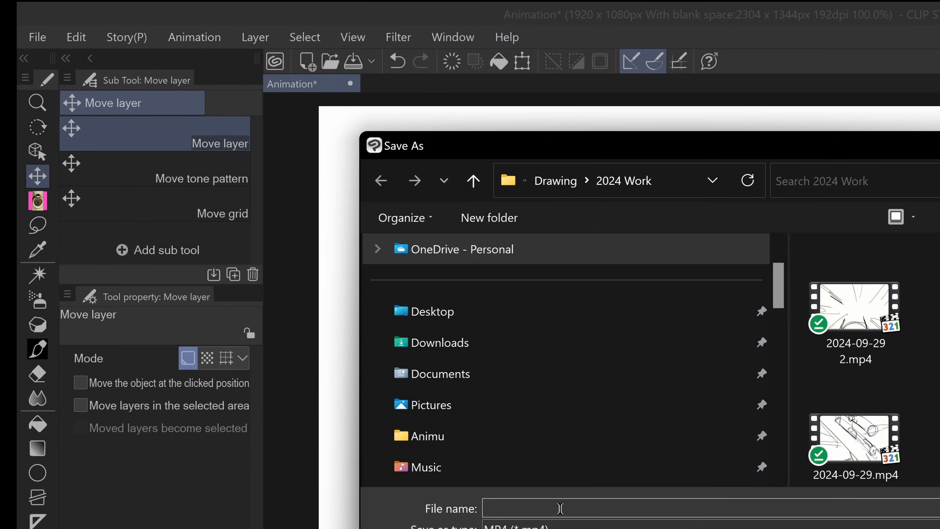
pyautogui.write('test')
pyautogui.click(617, 486)
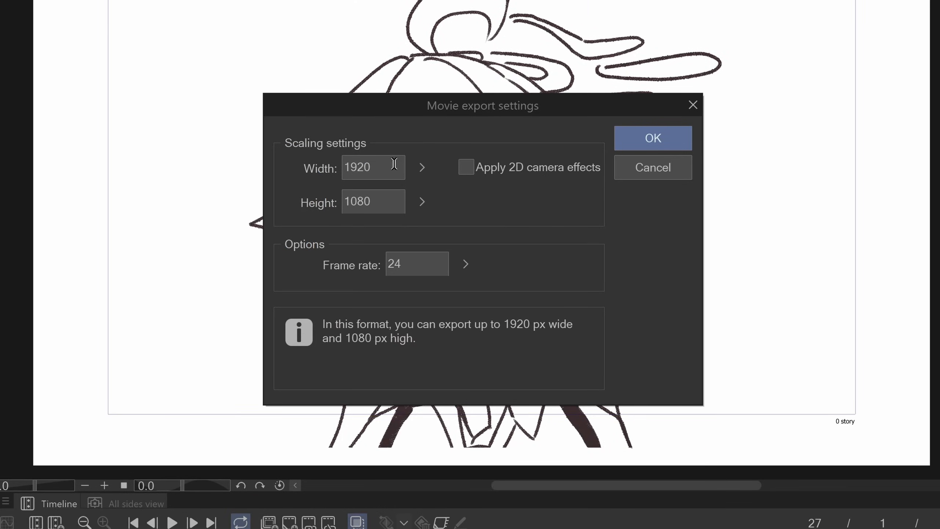
# Set the movie export frame rate to 8 and confirm the export
pyautogui.click(394, 163)
pyautogui.press('Tab')
pyautogui.press('Tab')
pyautogui.write('8')
pyautogui.click(645, 141)
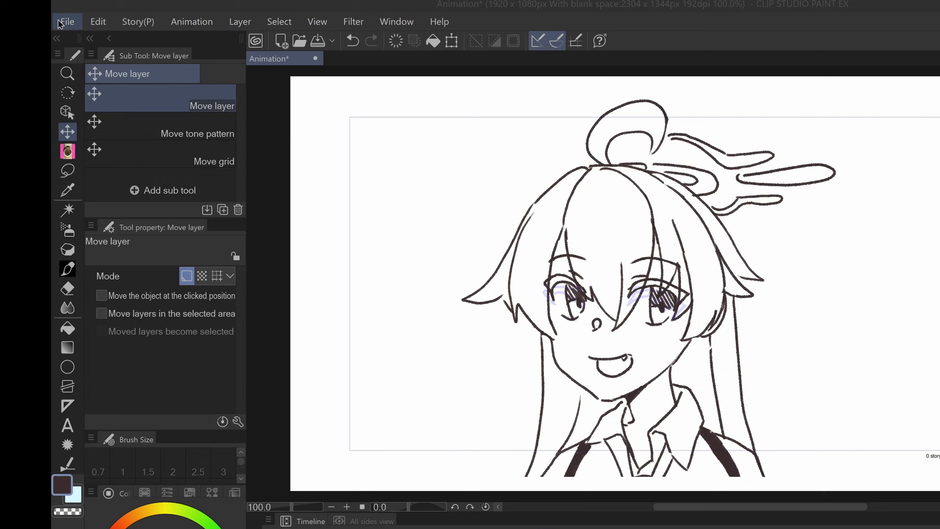
# Start an animated GIF export, saved as Animation.gif in the 2024 Work folder
pyautogui.click(67, 22)
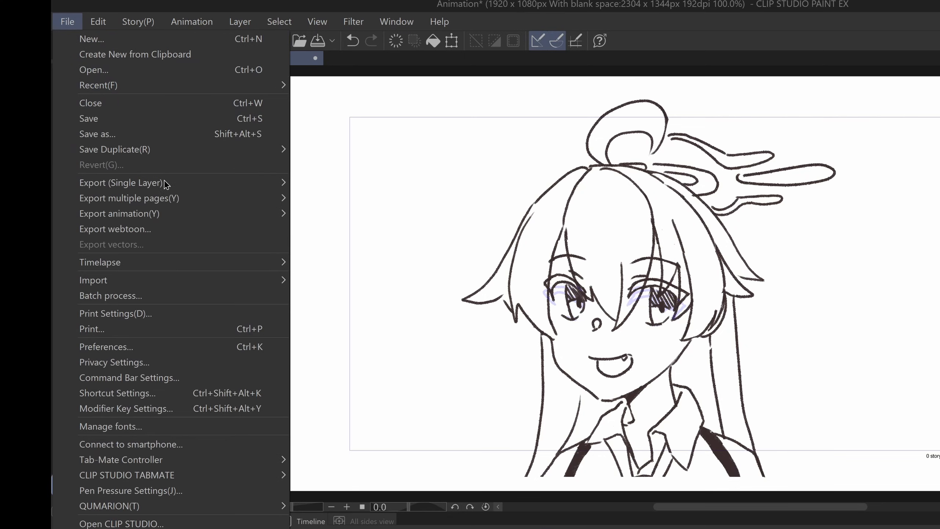
pyautogui.moveTo(184, 213)
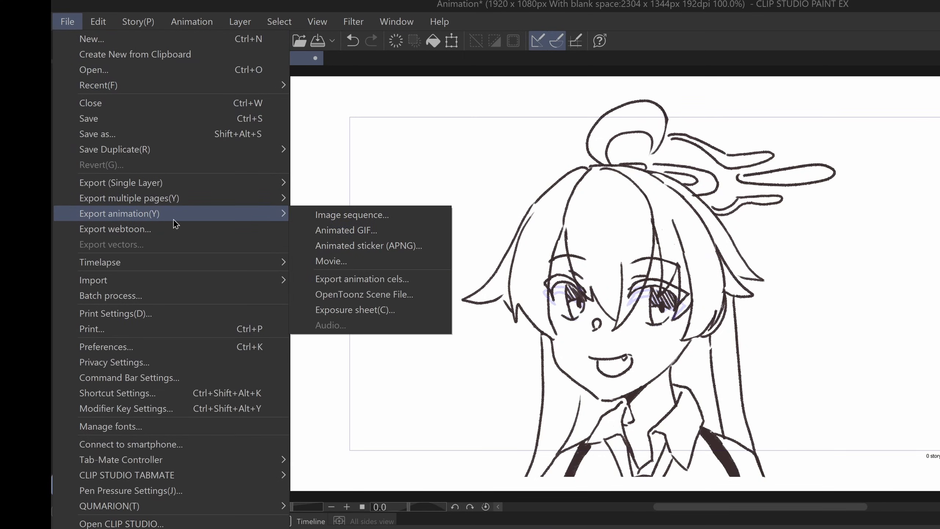
pyautogui.click(348, 231)
pyautogui.moveTo(384, 6); pyautogui.dragTo(676, 89)
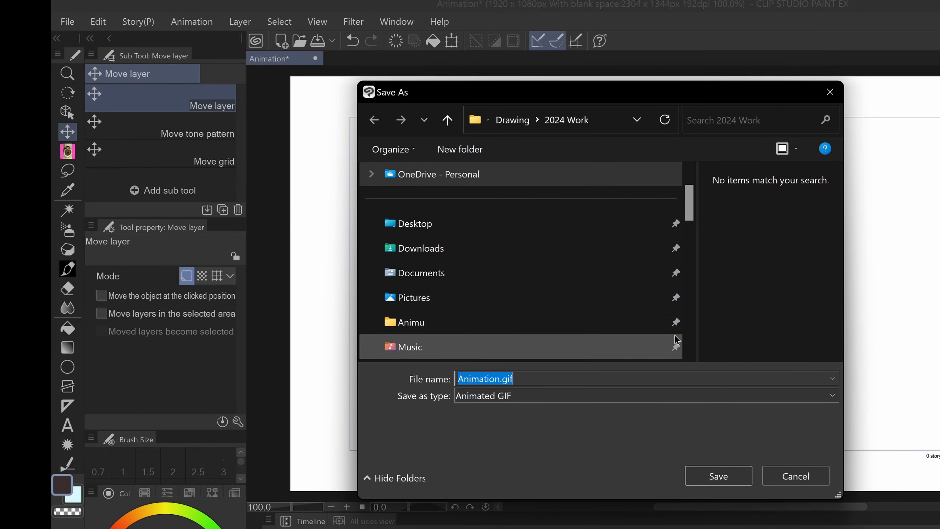
pyautogui.click(715, 476)
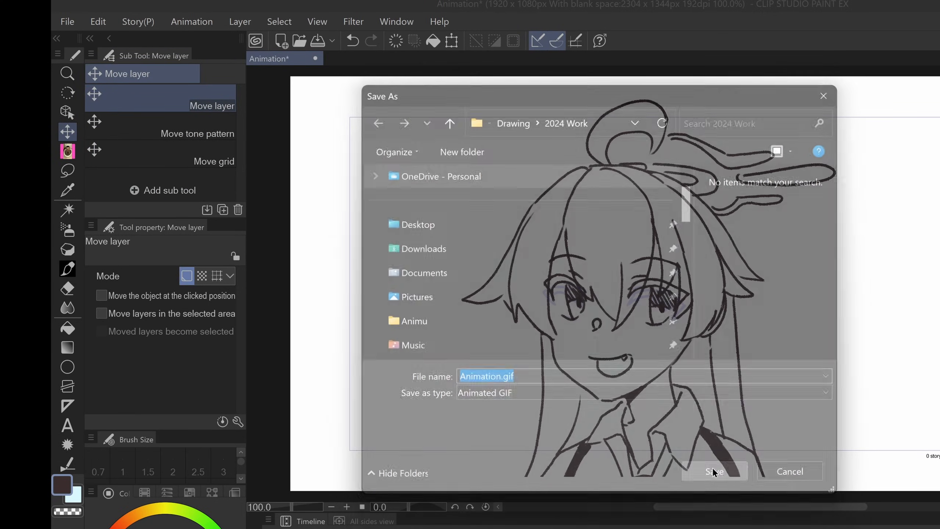
# Set the GIF export size to 1920 × 1080 px
pyautogui.moveTo(562, 202); pyautogui.dragTo(482, 163)
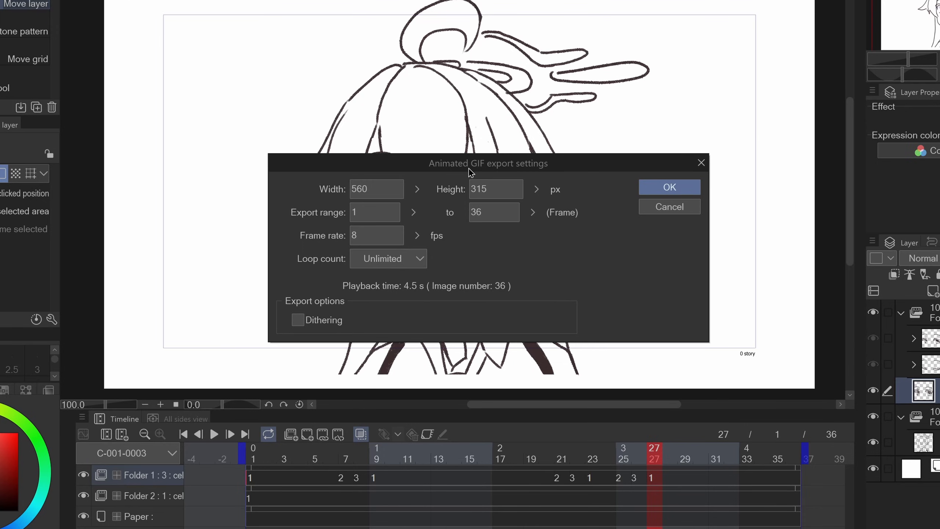
pyautogui.click(384, 190)
pyautogui.moveTo(383, 190); pyautogui.dragTo(313, 188)
pyautogui.moveTo(488, 191); pyautogui.dragTo(415, 192)
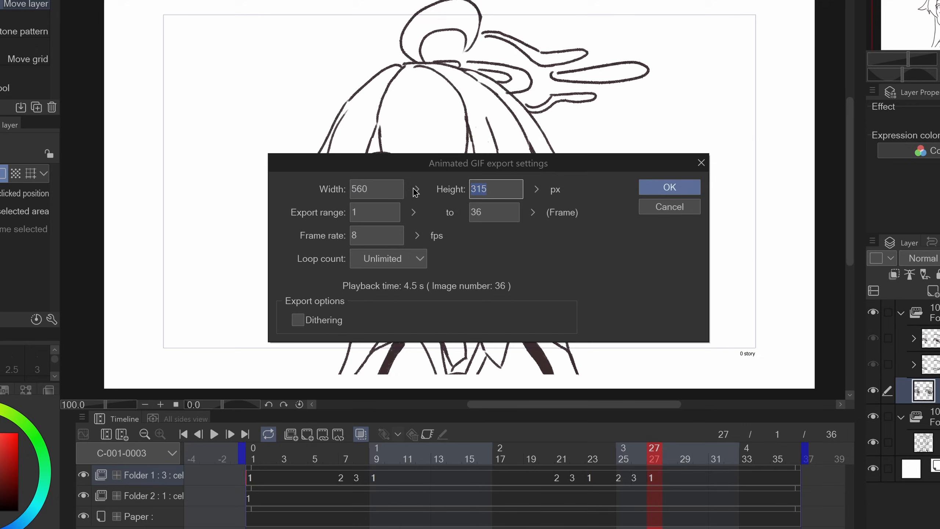
pyautogui.click(385, 190)
pyautogui.write('120')
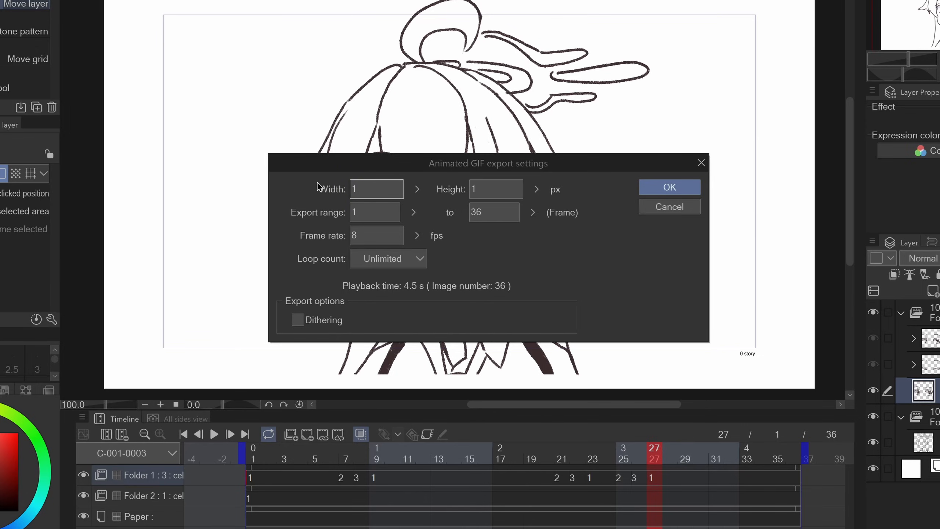
pyautogui.press('BackSpace')
pyautogui.press('BackSpace')
pyautogui.write('920')
# Try the Number of loops option, return the GIF's loop count to Unlimited and confirm the export
pyautogui.click(365, 235)
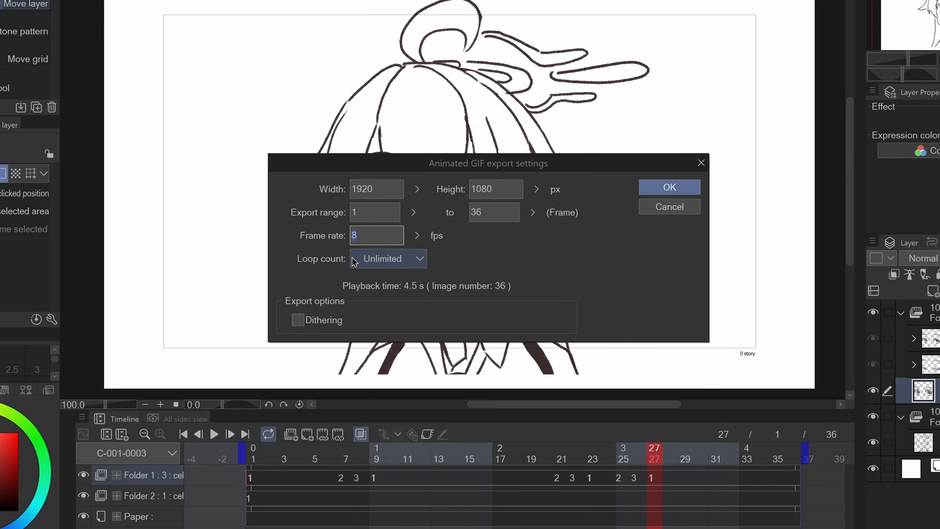
pyautogui.click(401, 260)
pyautogui.click(400, 260)
pyautogui.click(398, 260)
pyautogui.click(387, 293)
pyautogui.click(392, 261)
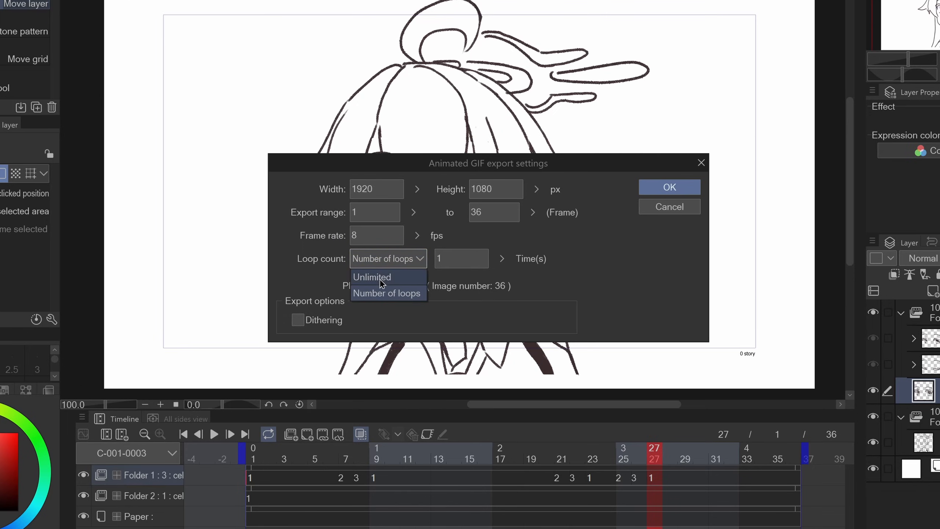
pyautogui.click(379, 280)
pyautogui.click(413, 263)
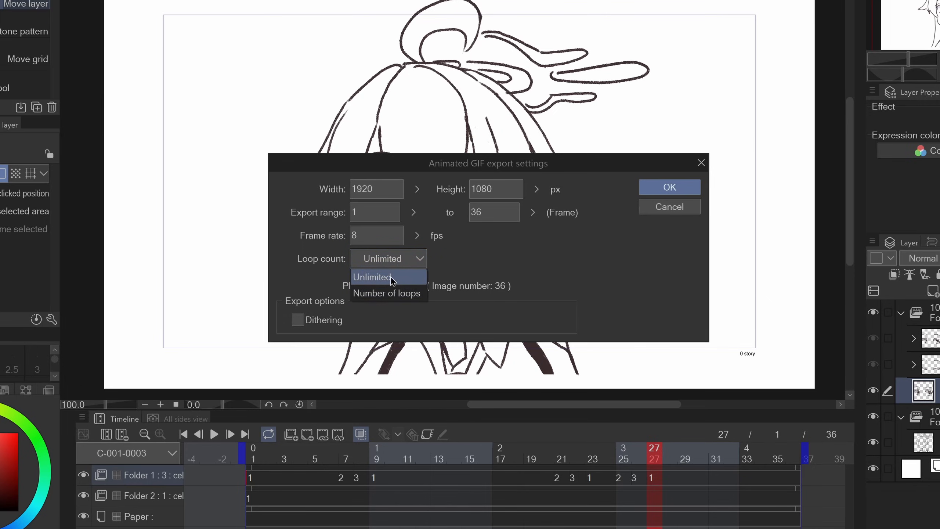
pyautogui.click(390, 278)
pyautogui.click(661, 192)
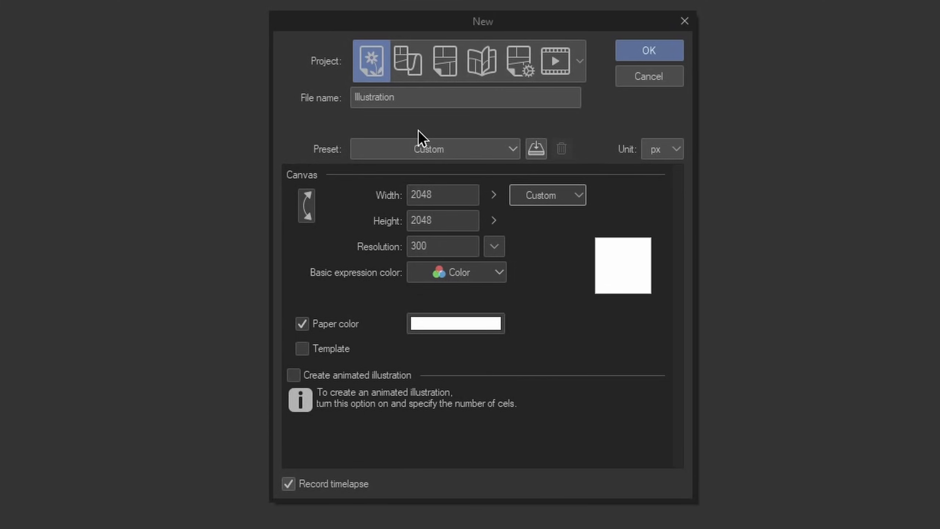
# Create a 2048 × 2048 px illustration at 300 dpi and add a 24 fps timeline with a playback time of 120 frames
pyautogui.click(650, 56)
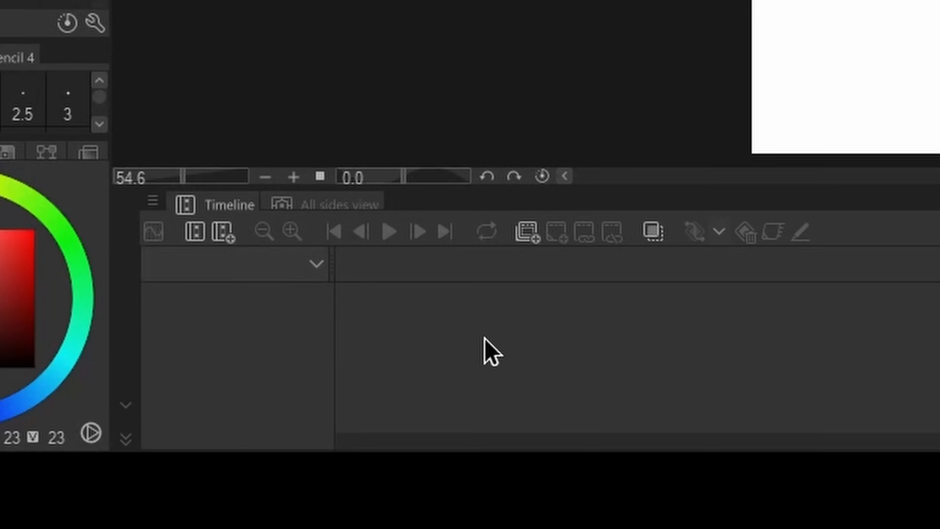
pyautogui.click(224, 233)
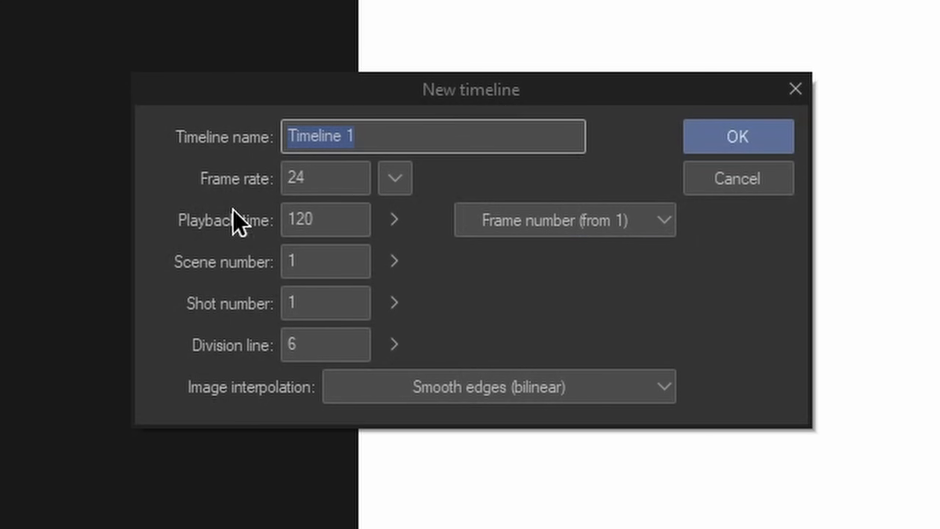
pyautogui.press('Tab')
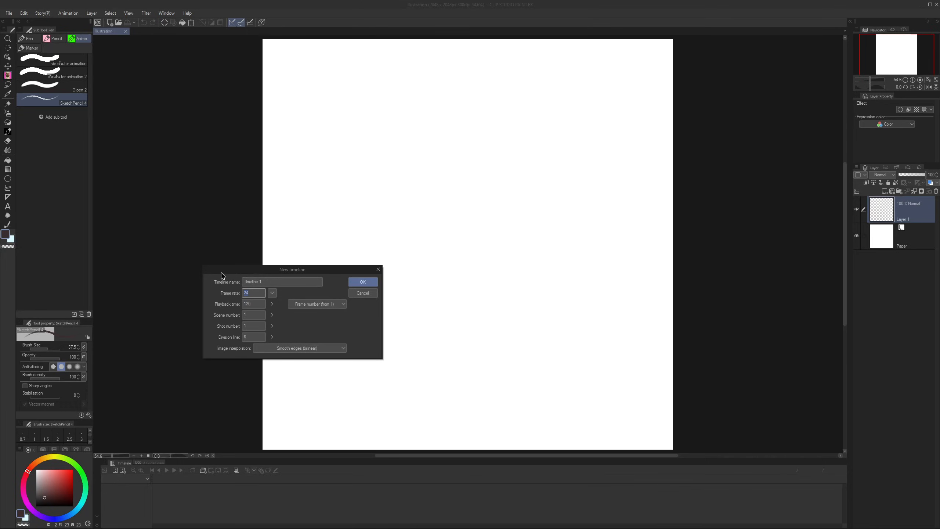
pyautogui.click(362, 281)
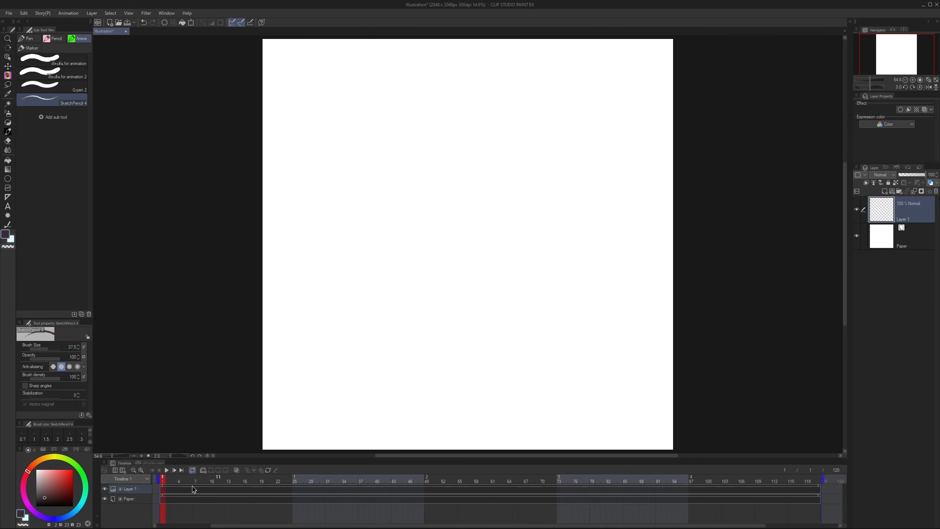
# Add an animation folder above Layer 1 and create several animation cels in it
pyautogui.click(211, 471)
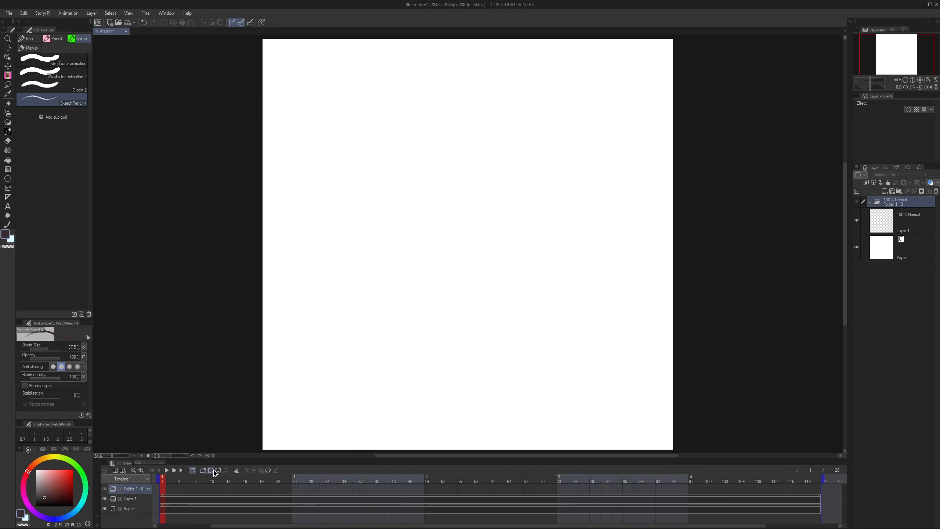
pyautogui.click(213, 471)
pyautogui.click(213, 471)
pyautogui.click(212, 471)
pyautogui.click(212, 471)
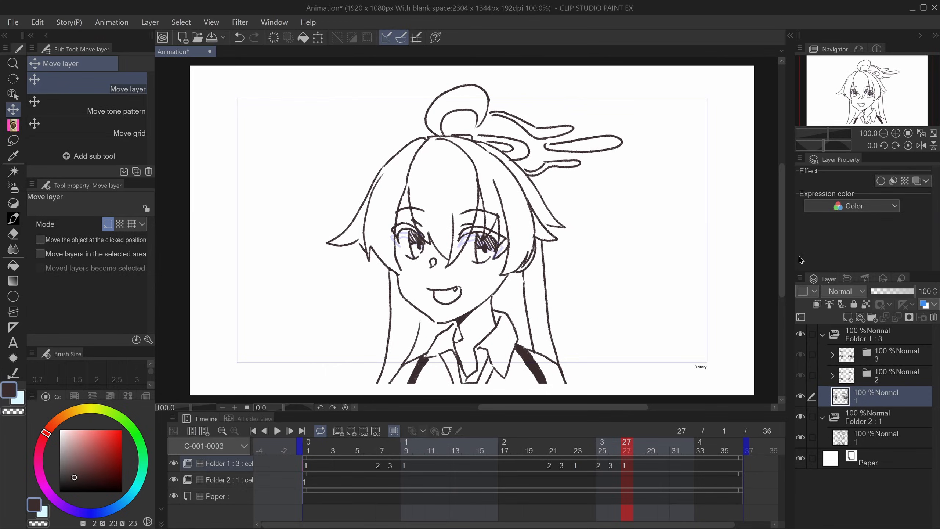